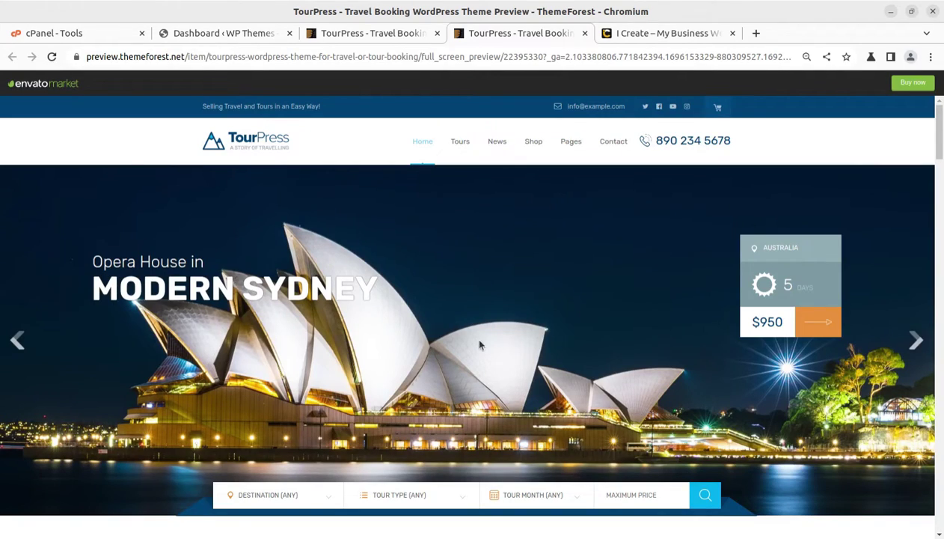
# - Scroll through the TourPress live demo home page
pyautogui.scroll(-2, 483, 330)
pyautogui.scroll(-5, 483, 322)
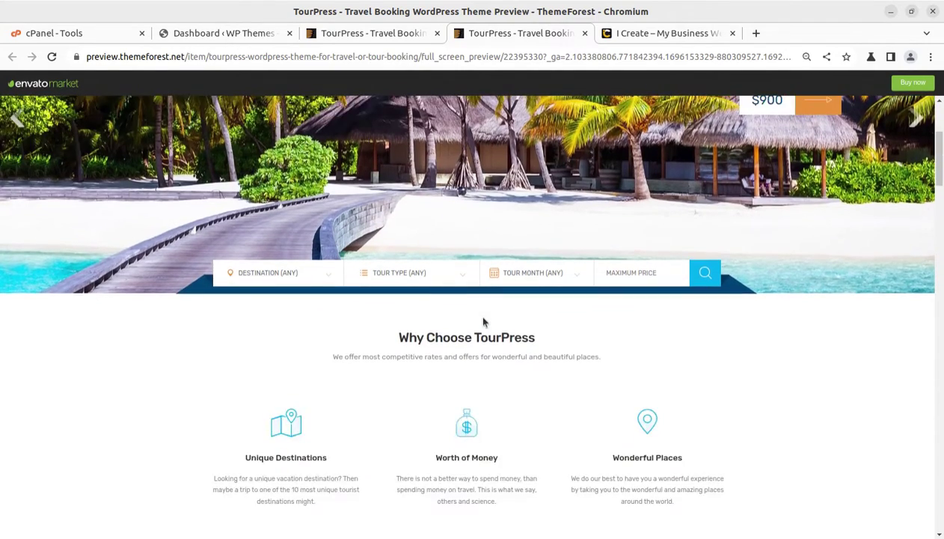
pyautogui.scroll(-3, 483, 322)
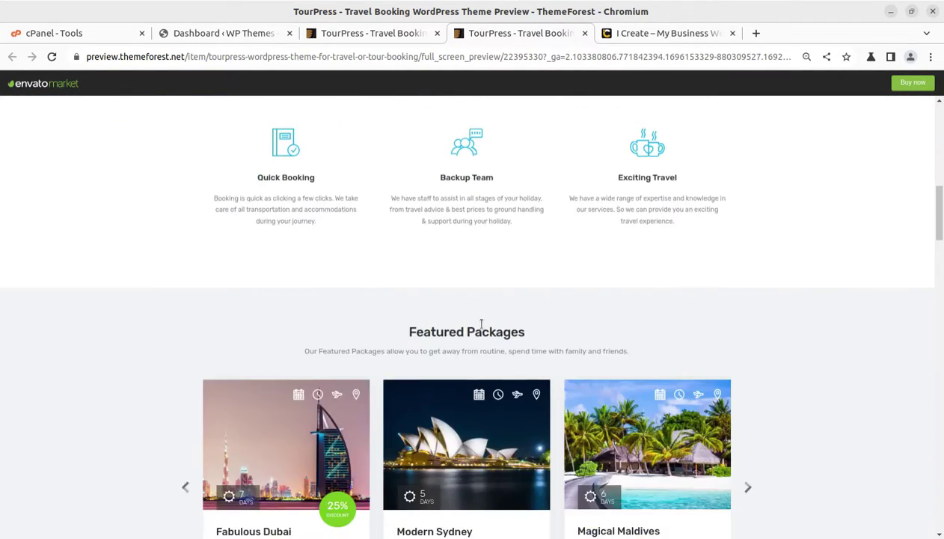
pyautogui.scroll(9, 481, 321)
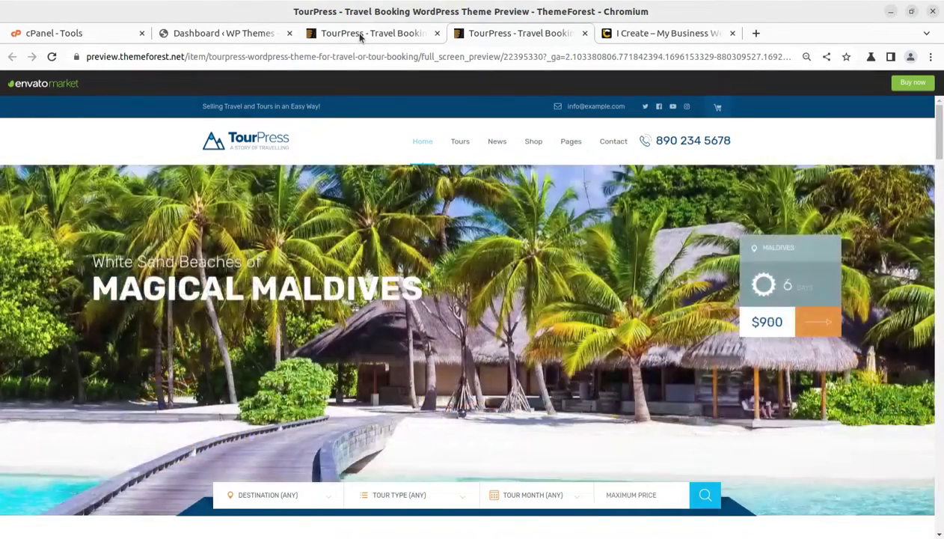
# - Highlight 'TourPress' and 'Travel' in the ThemeForest listing title, then go back to the live demo
pyautogui.click(360, 36)
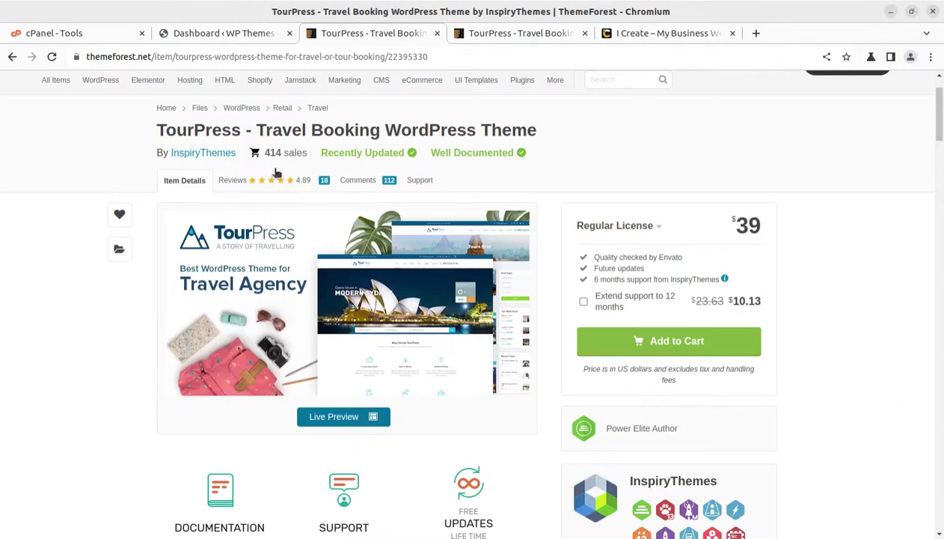
pyautogui.moveTo(157, 132); pyautogui.dragTo(238, 132)
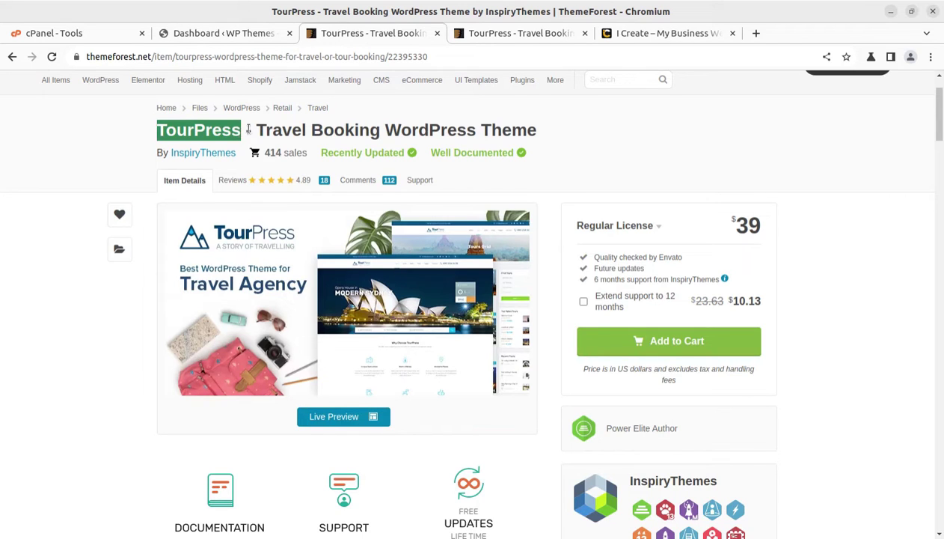
pyautogui.moveTo(256, 131); pyautogui.dragTo(310, 127)
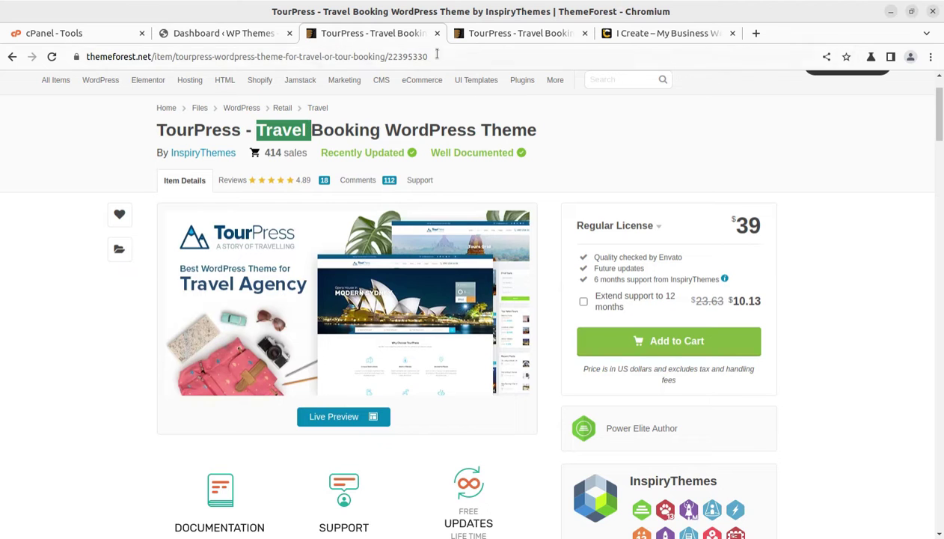
pyautogui.click(480, 36)
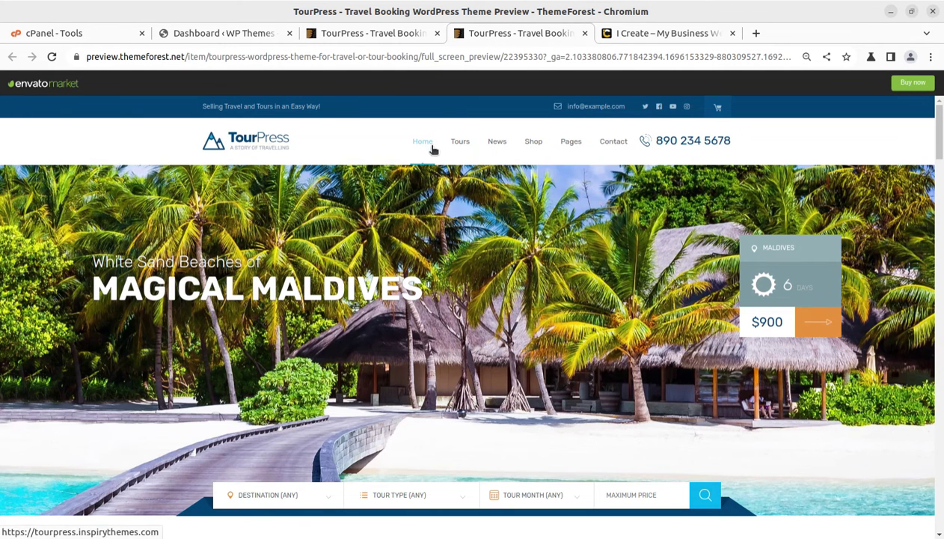
pyautogui.moveTo(462, 149)
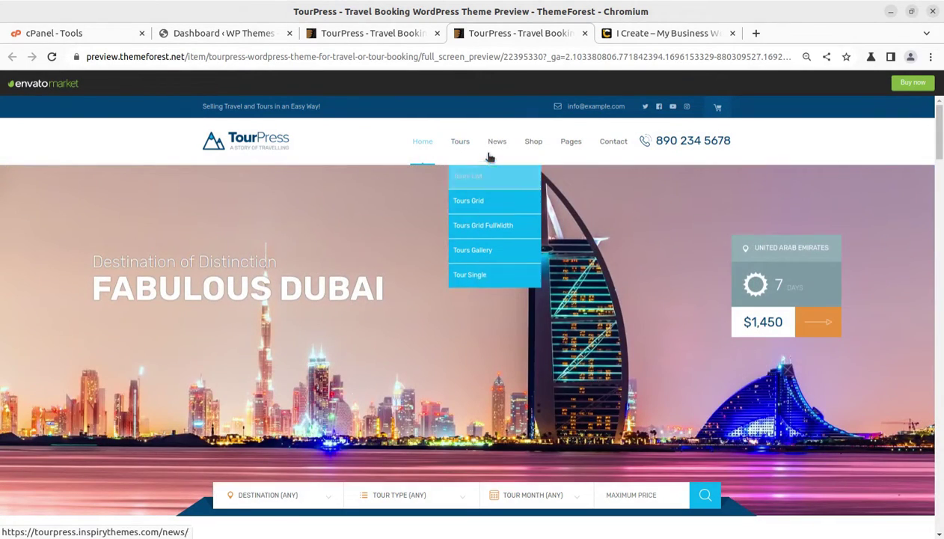
pyautogui.moveTo(531, 143)
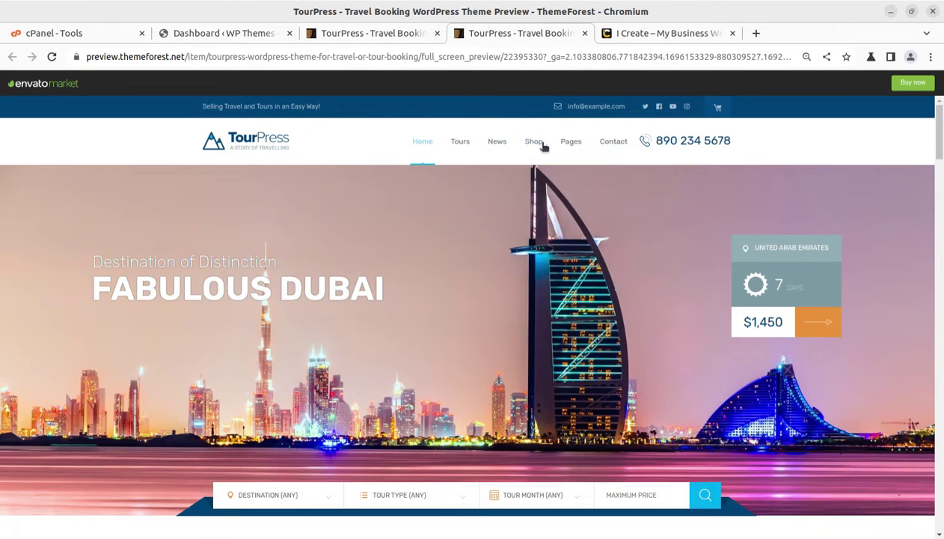
pyautogui.moveTo(571, 145)
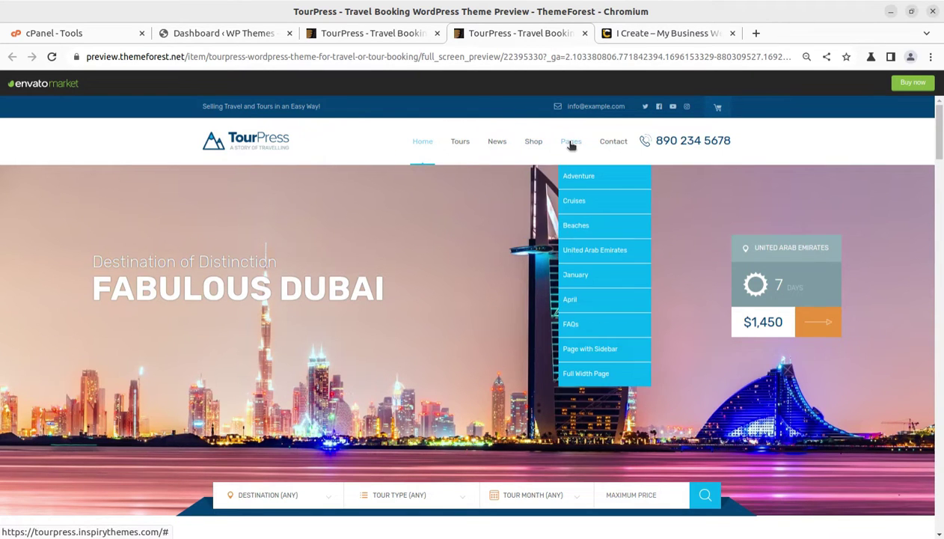
pyautogui.scroll(-2, 327, 399)
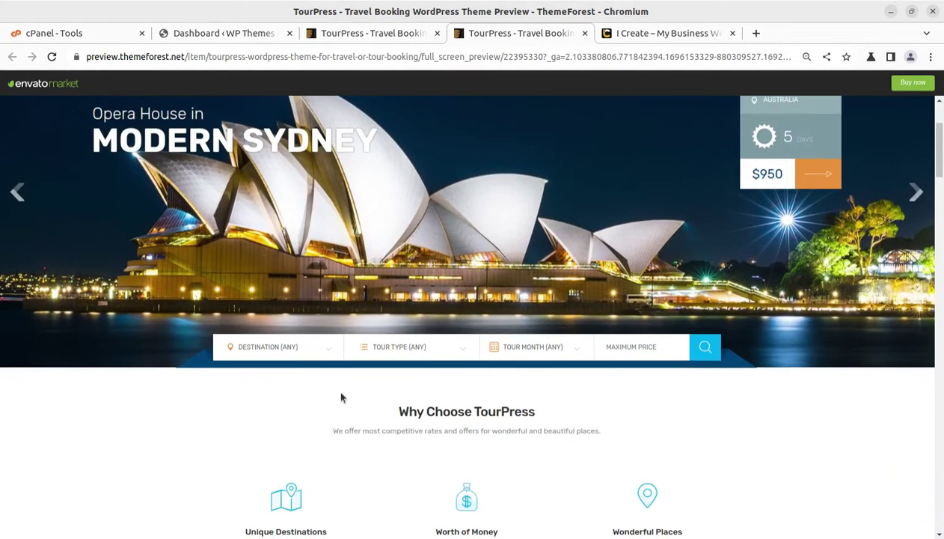
pyautogui.click(289, 348)
pyautogui.click(276, 388)
pyautogui.click(444, 355)
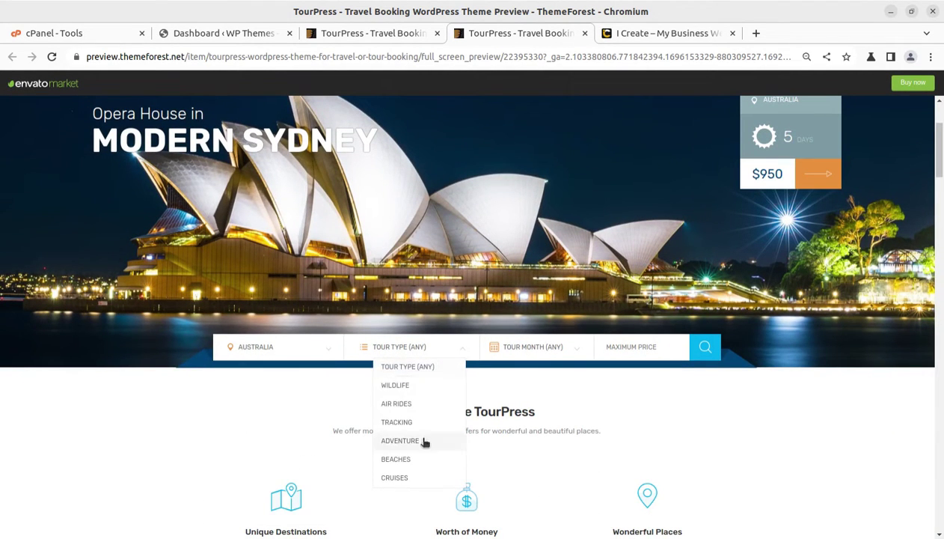
pyautogui.click(402, 385)
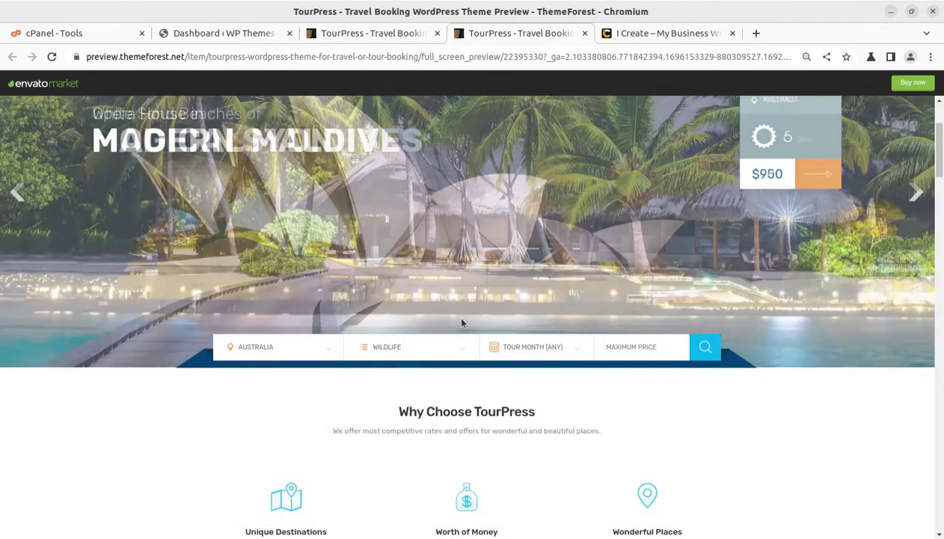
pyautogui.scroll(-4, 458, 324)
pyautogui.scroll(-4, 462, 329)
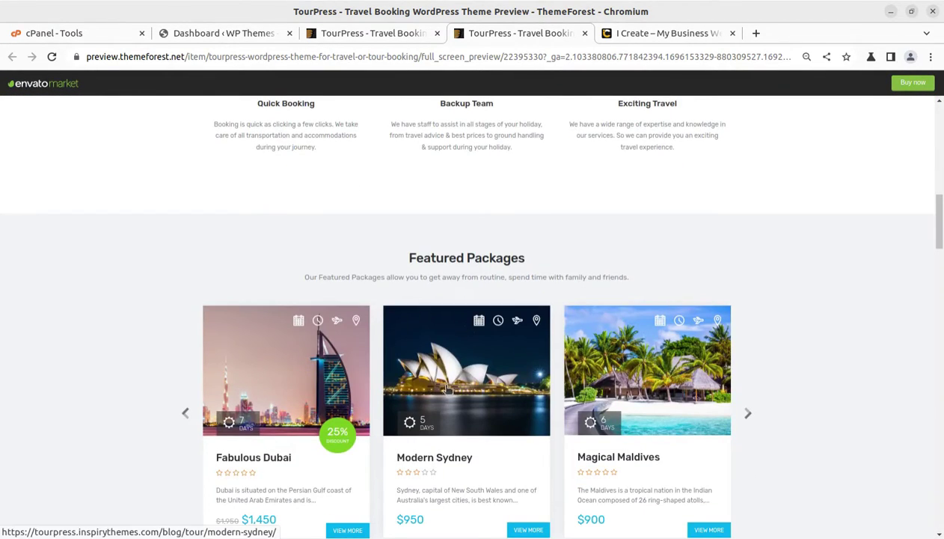
pyautogui.click(473, 371)
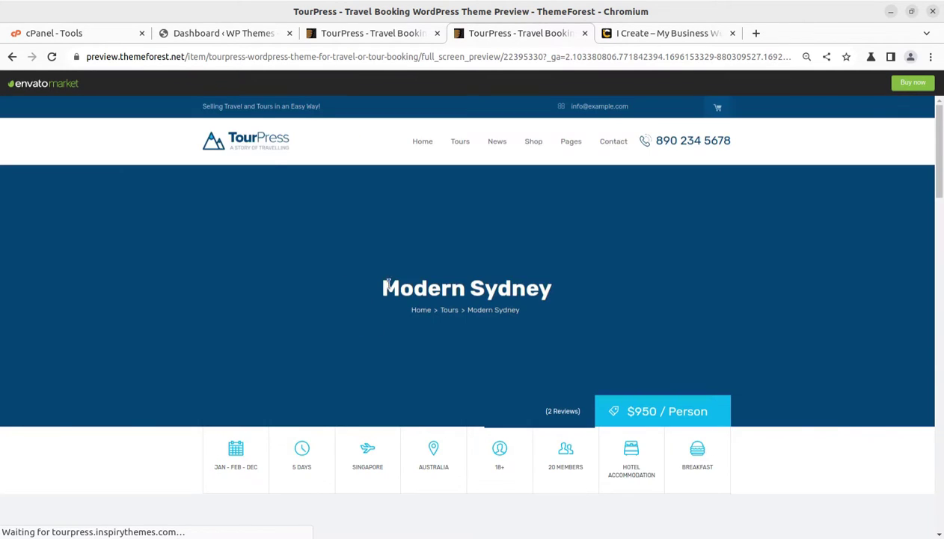
pyautogui.scroll(-3, 383, 292)
pyautogui.scroll(-2, 290, 310)
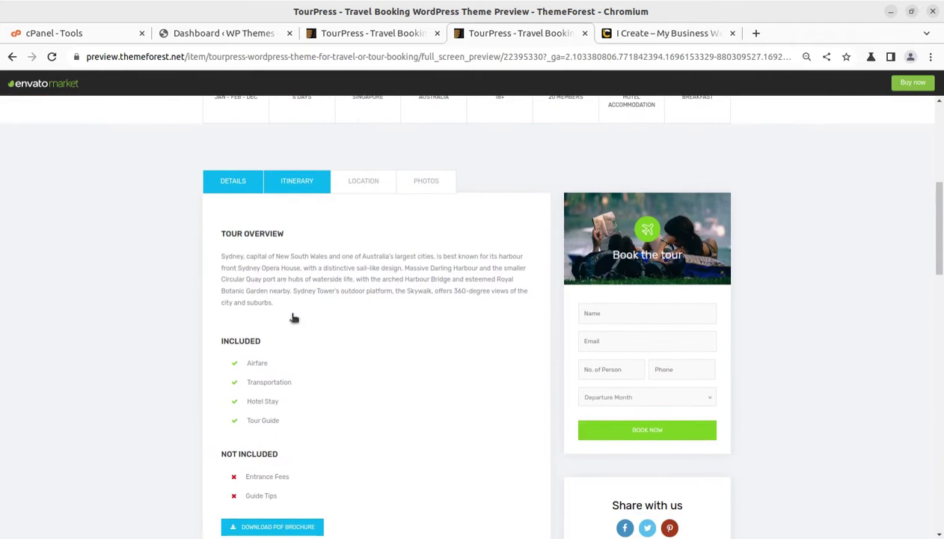
pyautogui.scroll(5, 294, 317)
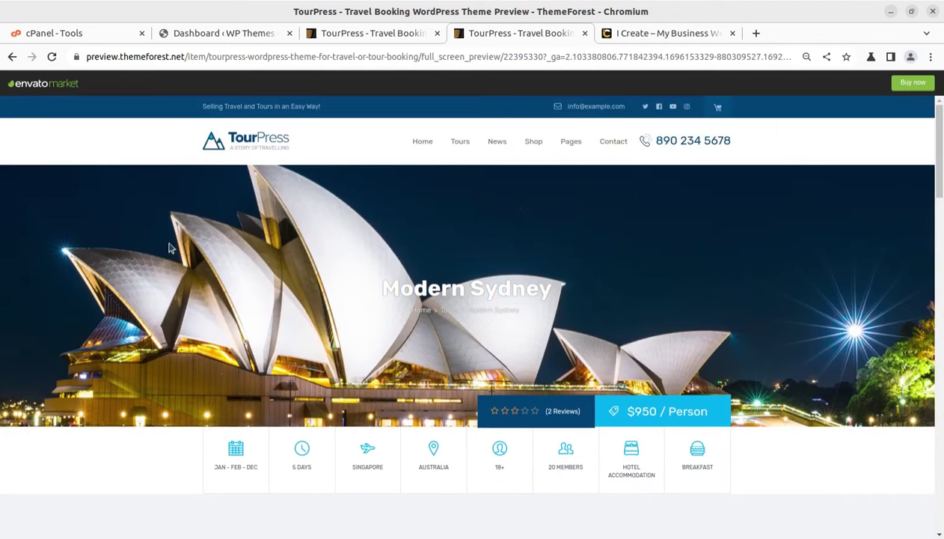
pyautogui.click(12, 57)
pyautogui.scroll(8, 387, 277)
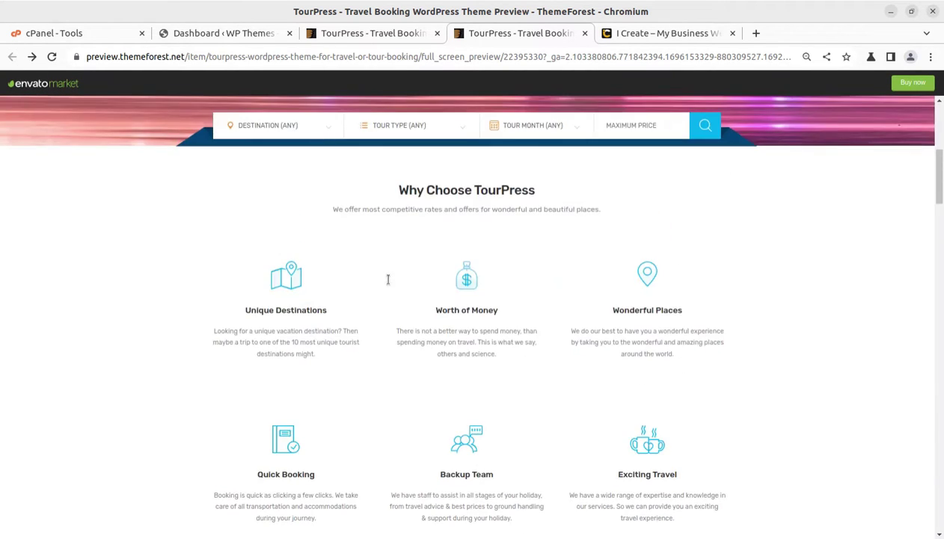
pyautogui.scroll(2, 387, 279)
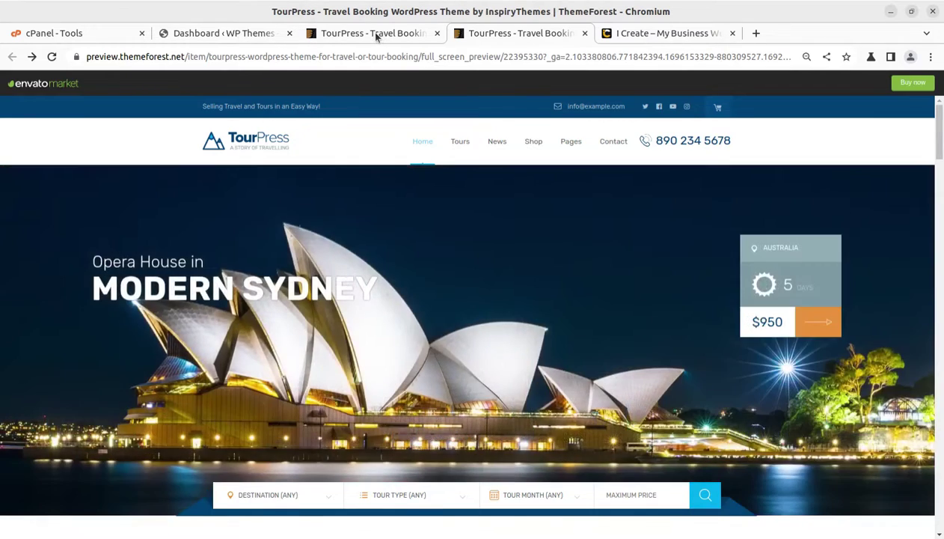
# - Highlight the listing's 29 August 2018 publish date, 13 July 2023 last update and $39 price
pyautogui.click(375, 33)
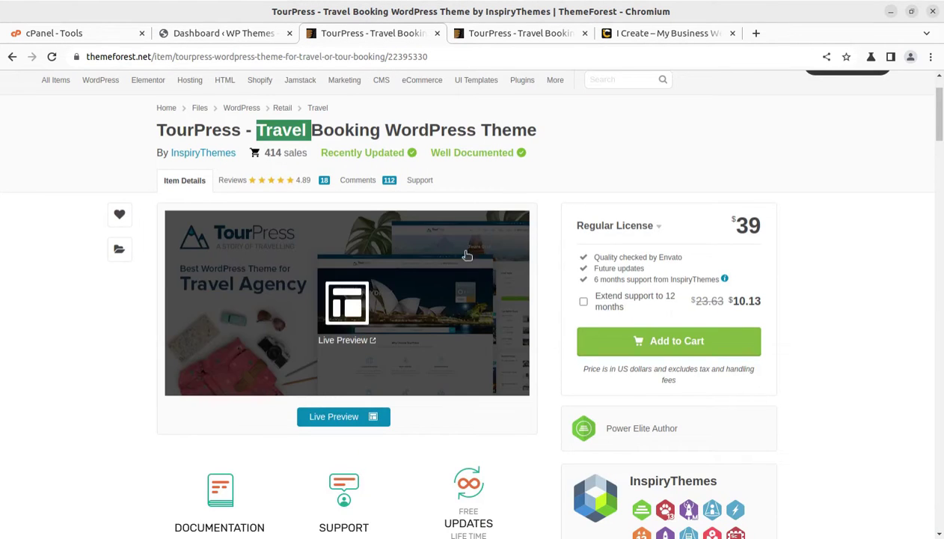
pyautogui.scroll(-5, 730, 354)
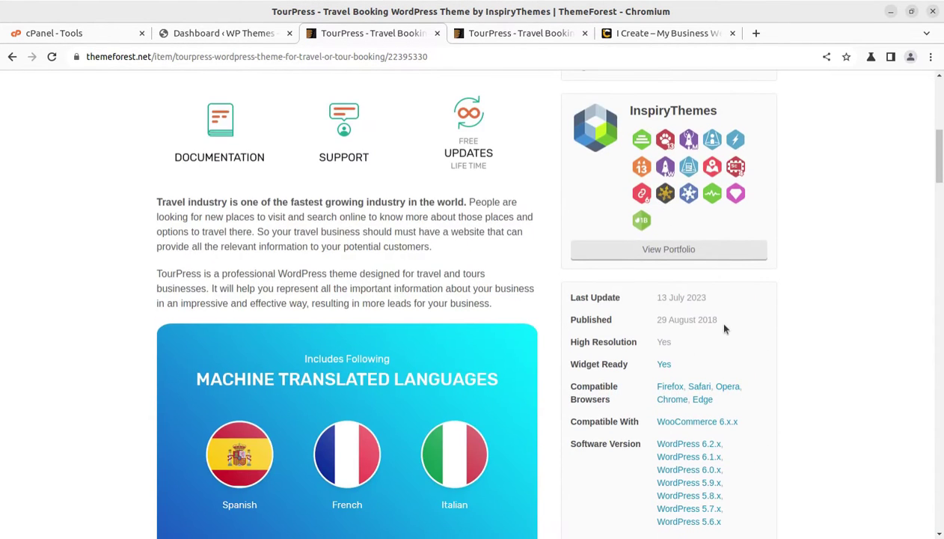
pyautogui.moveTo(716, 325); pyautogui.dragTo(658, 320)
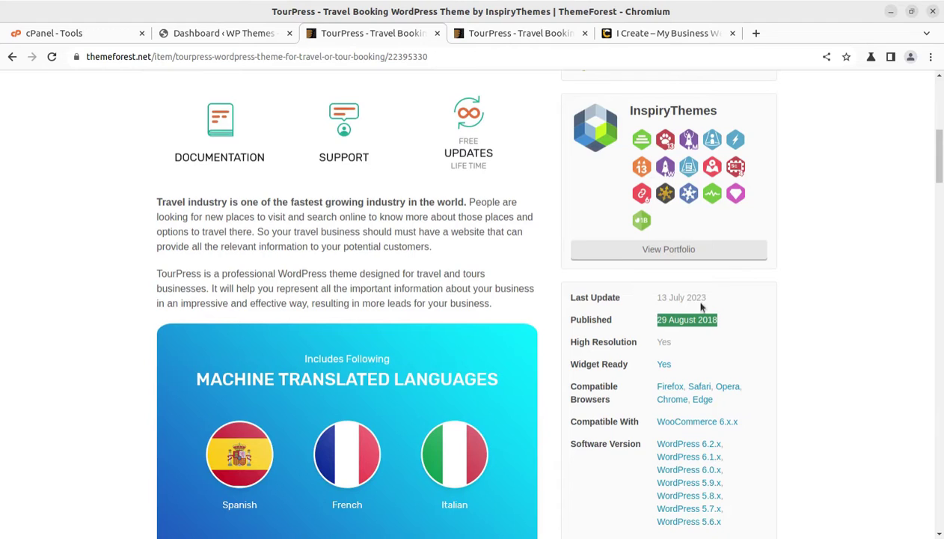
pyautogui.moveTo(708, 299); pyautogui.dragTo(645, 298)
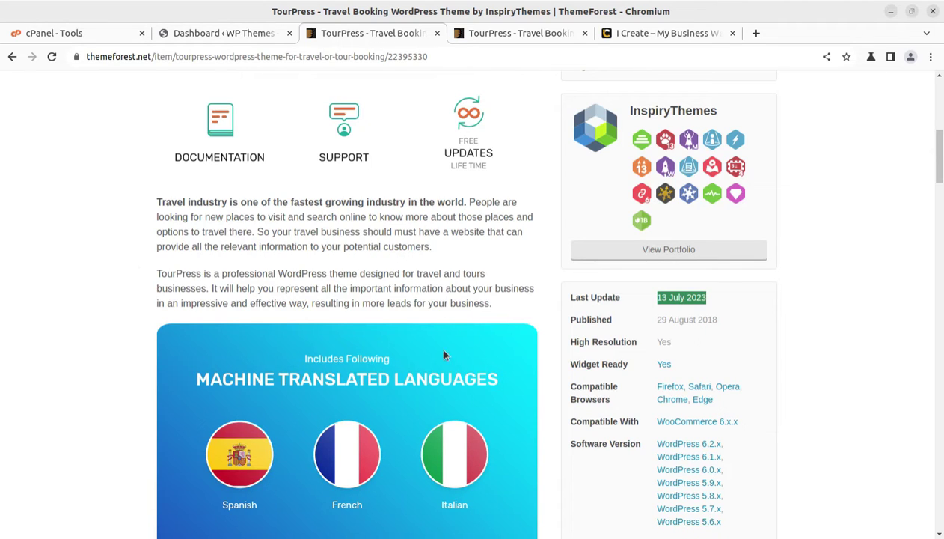
pyautogui.scroll(5, 445, 355)
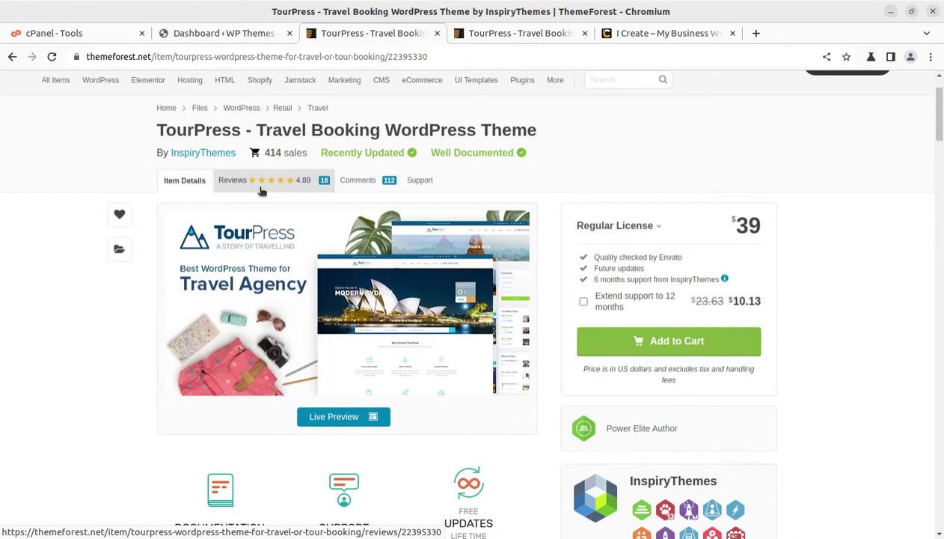
pyautogui.moveTo(725, 224); pyautogui.dragTo(758, 225)
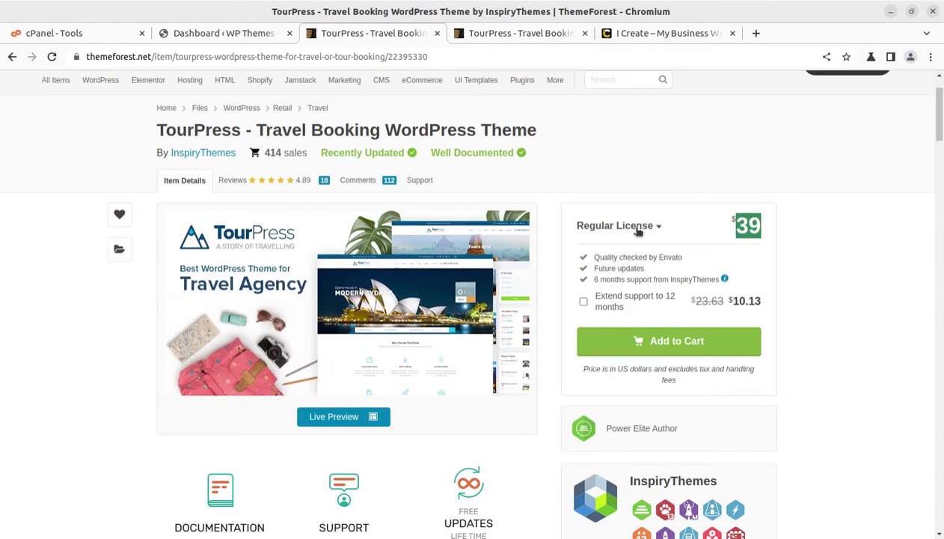
# - Glance over the cPanel Tools page, then return to the WP Themes WordPress dashboard
pyautogui.click(222, 33)
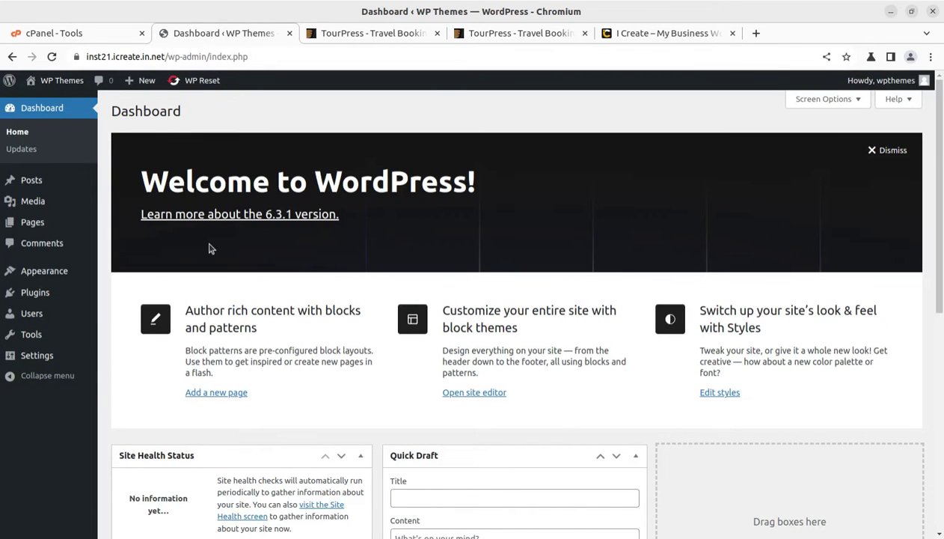
pyautogui.click(85, 36)
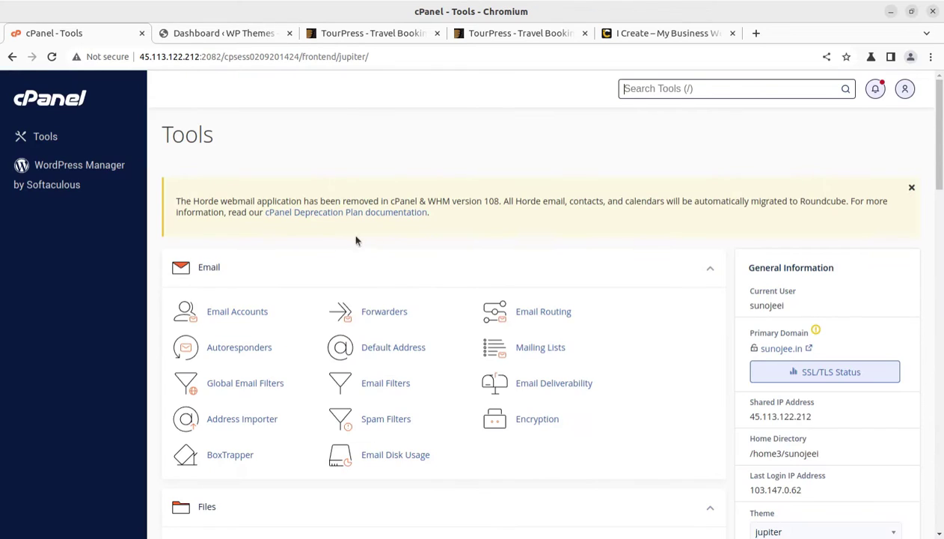
pyautogui.scroll(-10, 383, 242)
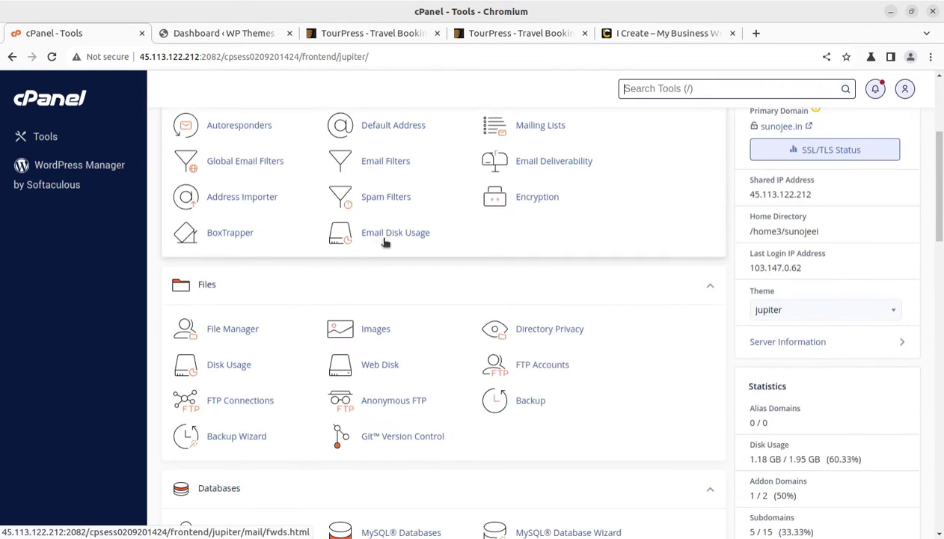
pyautogui.scroll(-3, 375, 250)
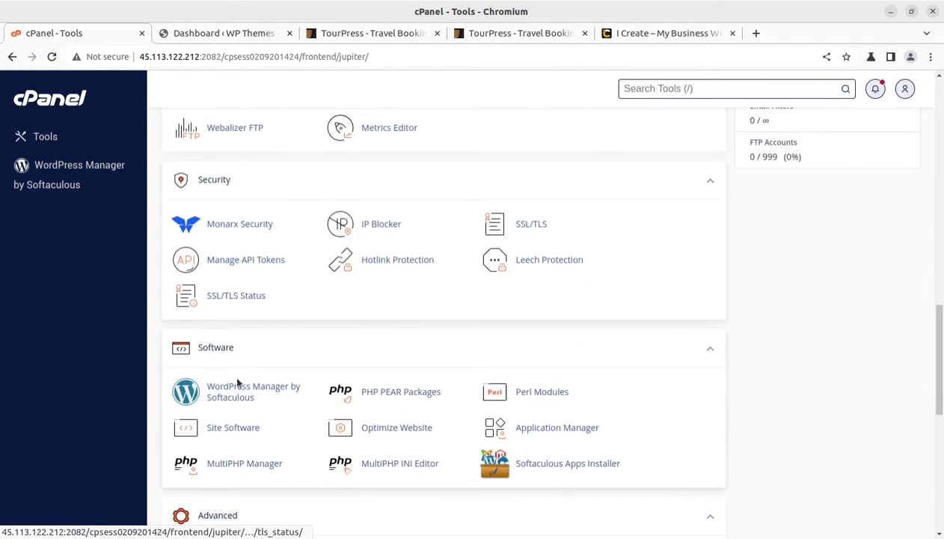
pyautogui.click(200, 38)
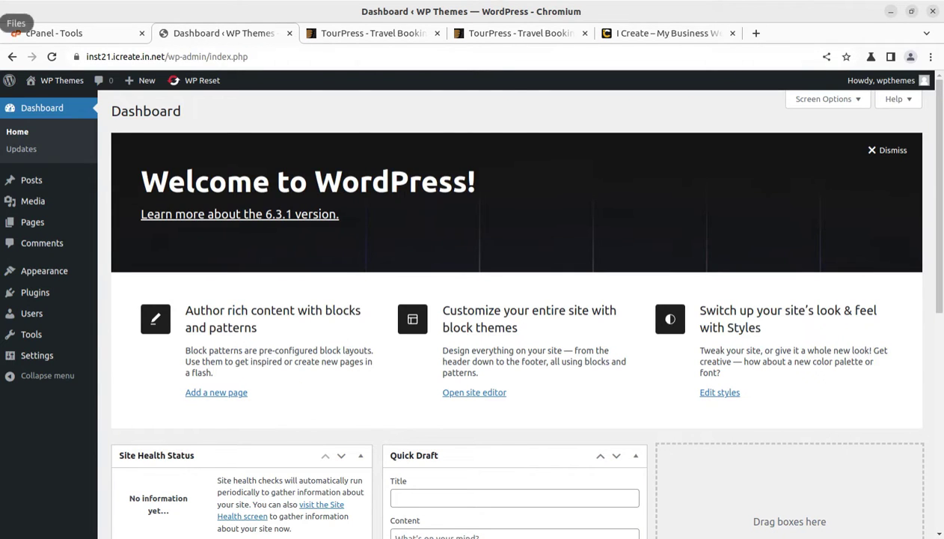
pyautogui.click(7, 22)
pyautogui.click(174, 163)
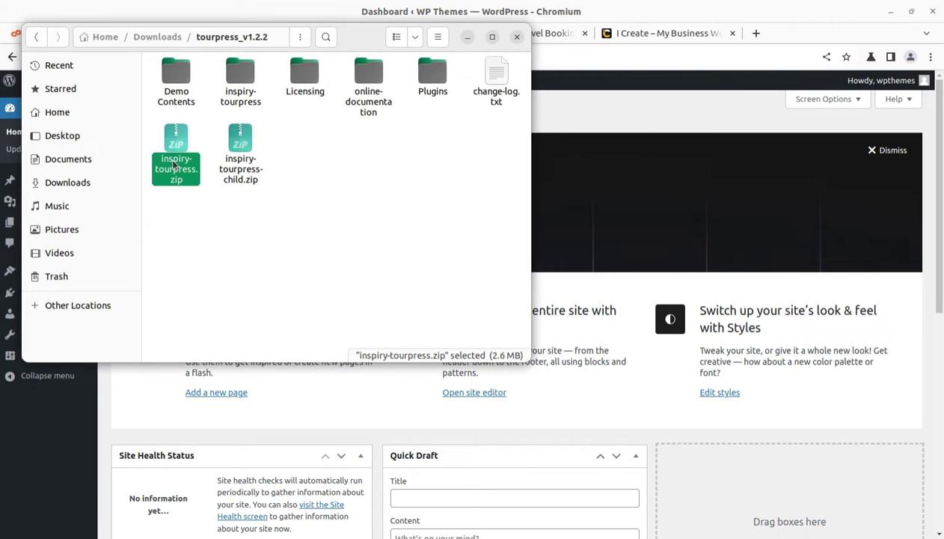
pyautogui.click(242, 179)
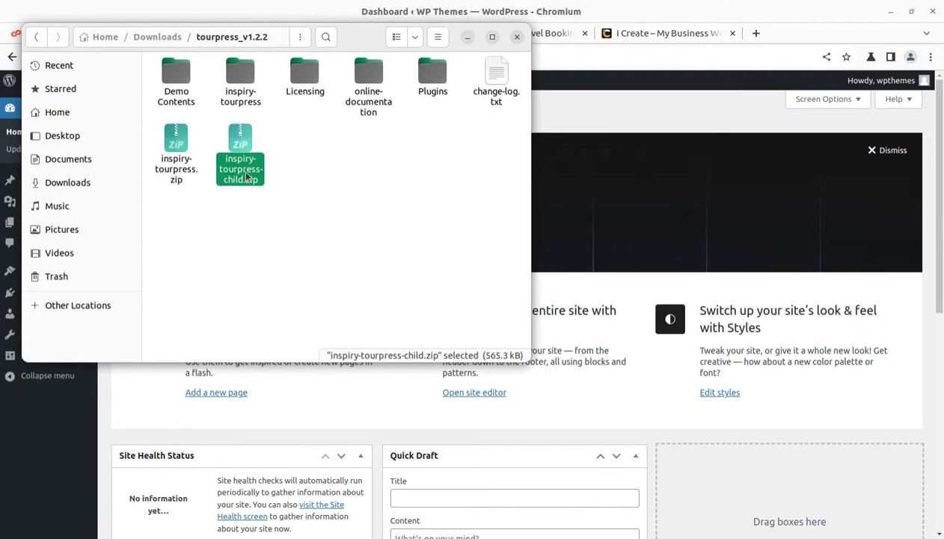
pyautogui.doubleClick(448, 75)
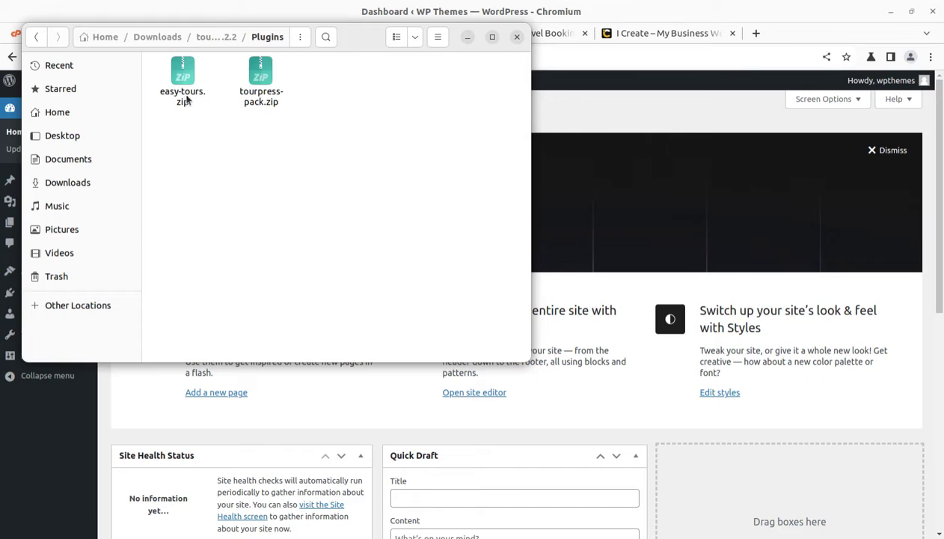
pyautogui.click(185, 95)
pyautogui.click(276, 99)
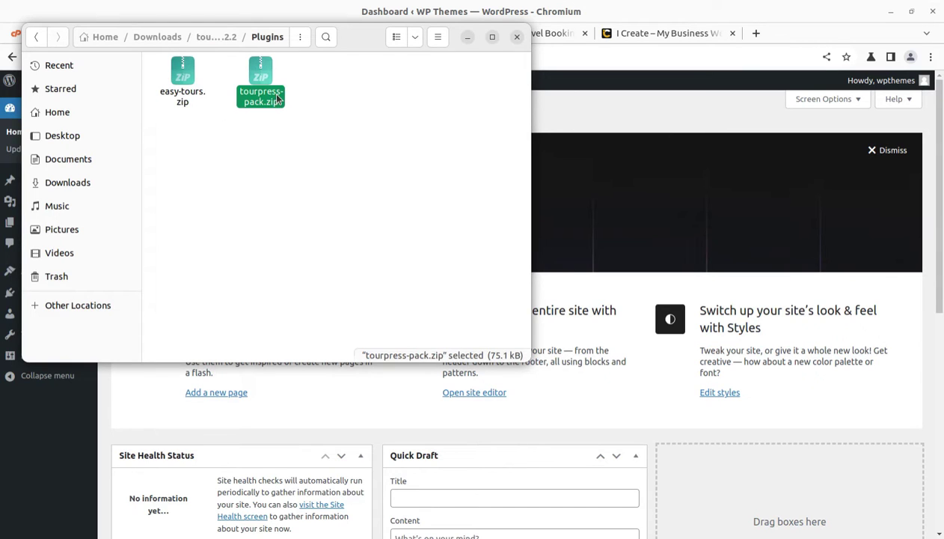
pyautogui.click(224, 38)
pyautogui.click(366, 82)
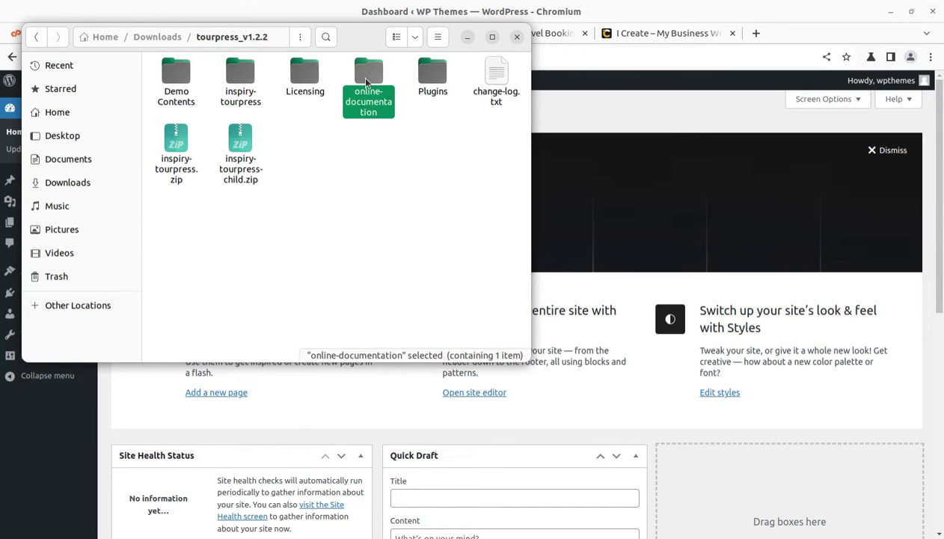
pyautogui.click(299, 75)
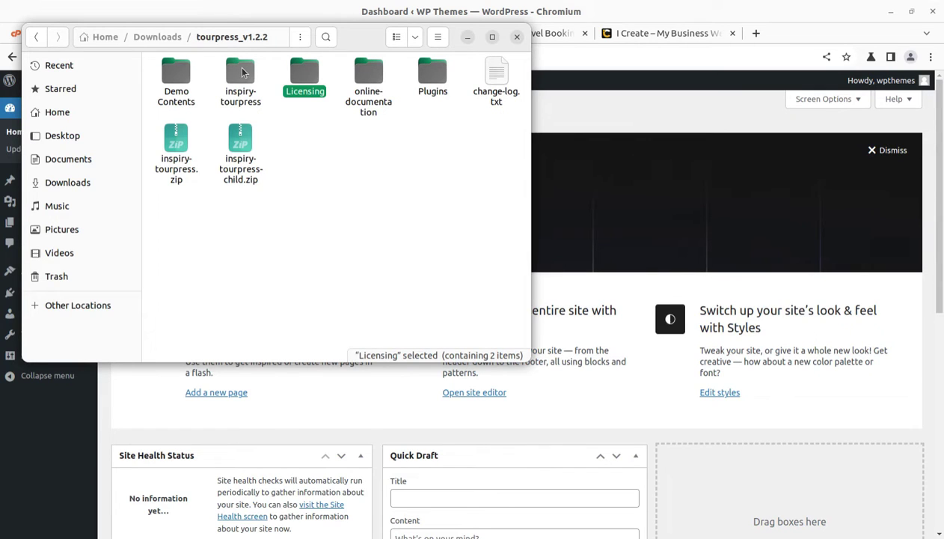
pyautogui.doubleClick(187, 75)
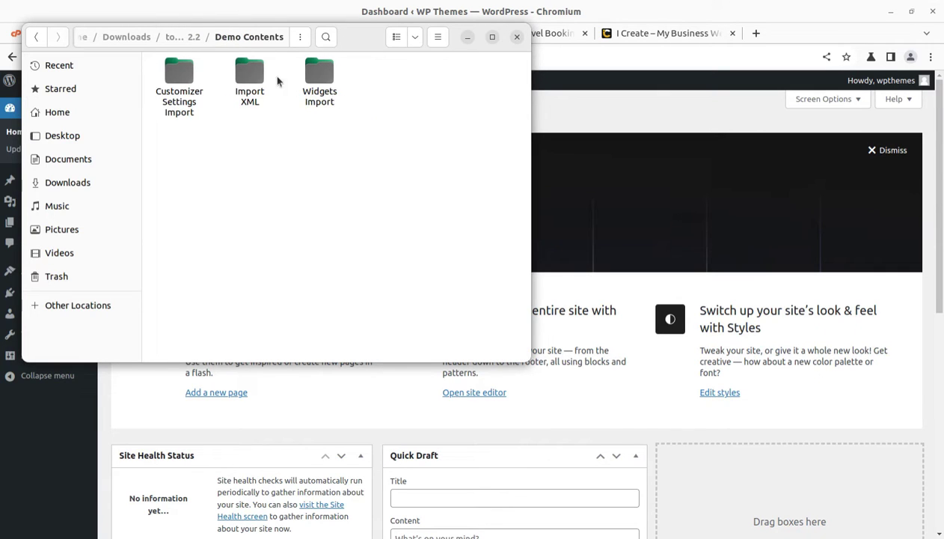
pyautogui.click(187, 39)
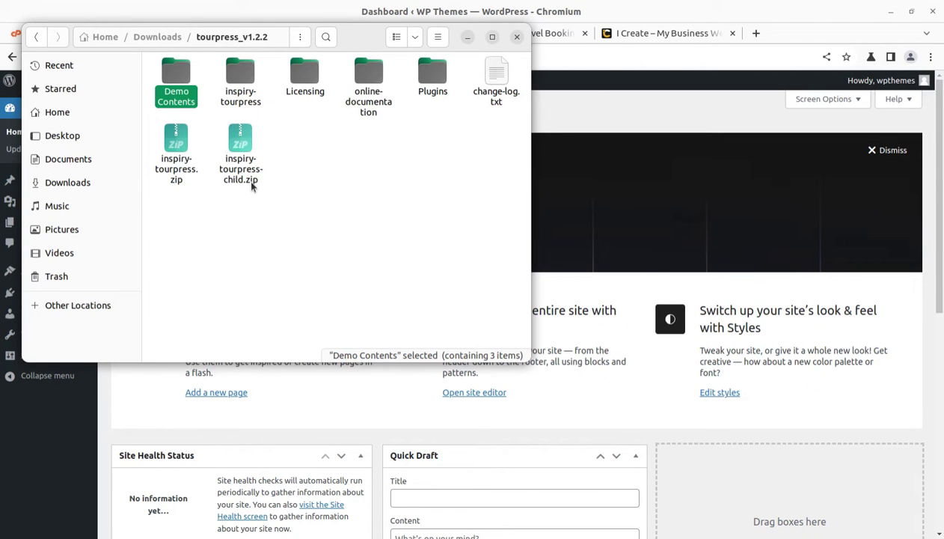
pyautogui.click(517, 37)
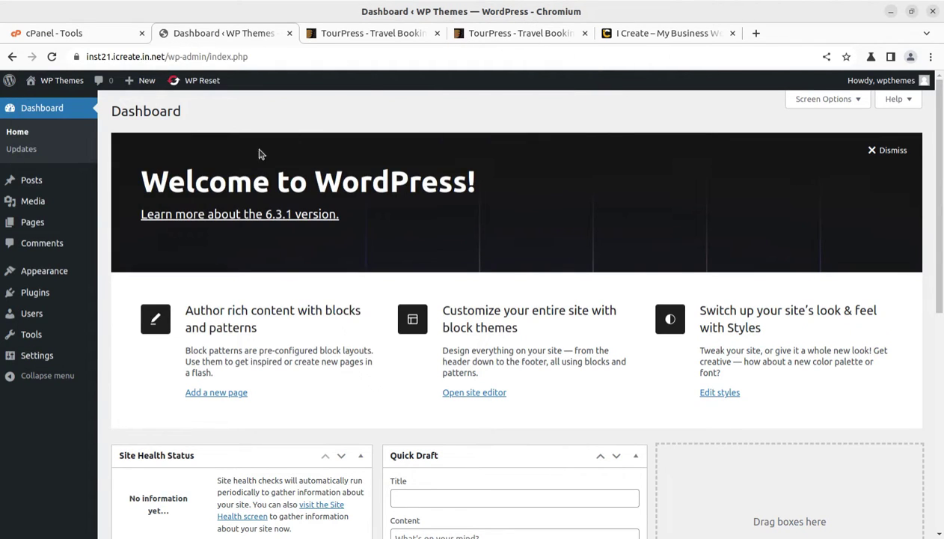
# - Upload and install inspiry-tourpress.zip through Themes > Add New > Upload Theme
pyautogui.moveTo(65, 274)
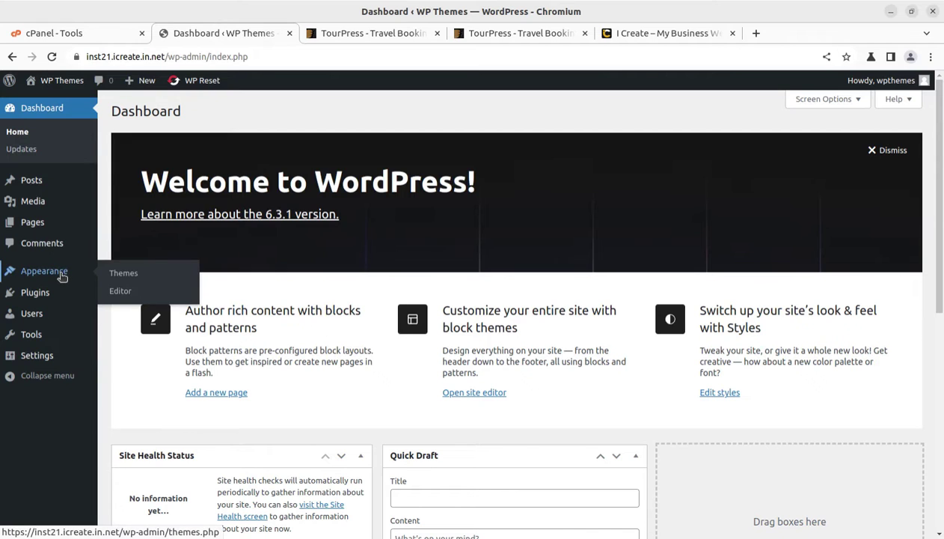
pyautogui.click(125, 275)
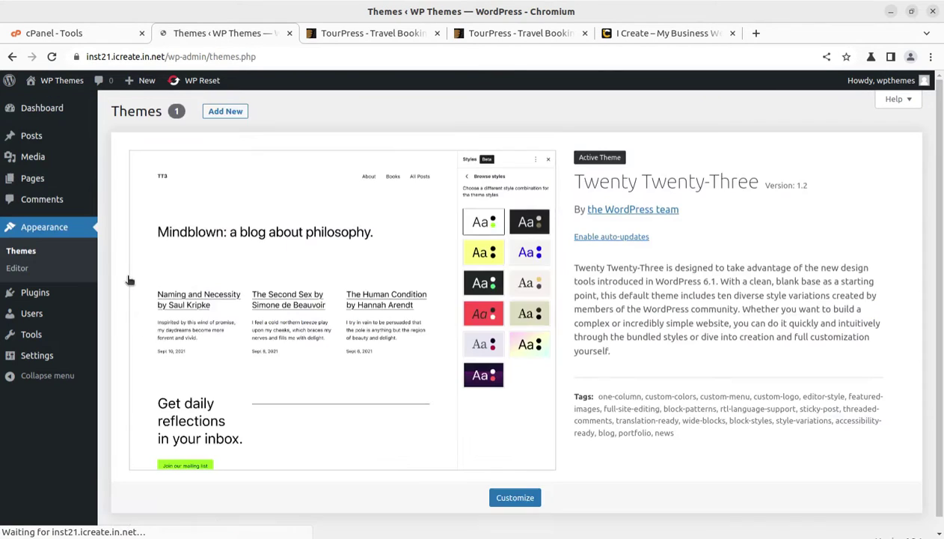
pyautogui.click(228, 115)
pyautogui.click(231, 114)
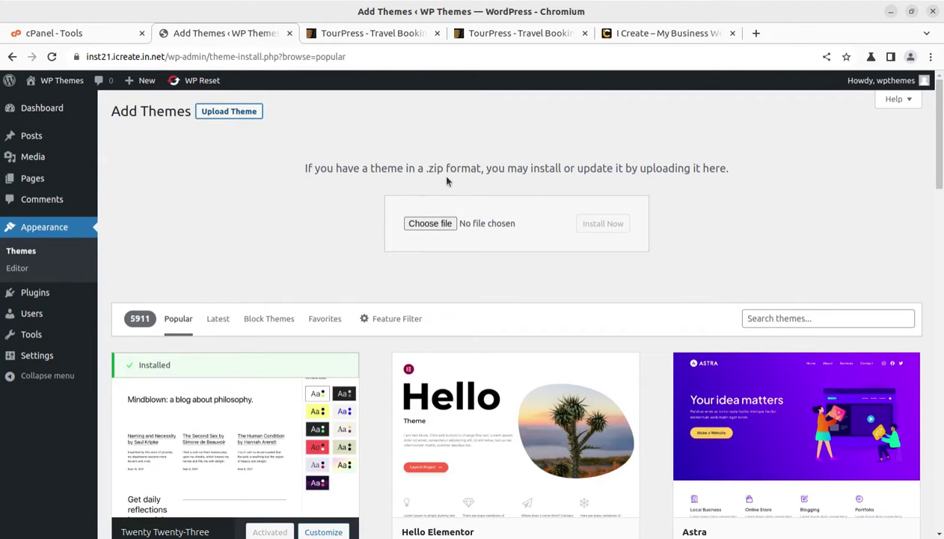
pyautogui.click(430, 223)
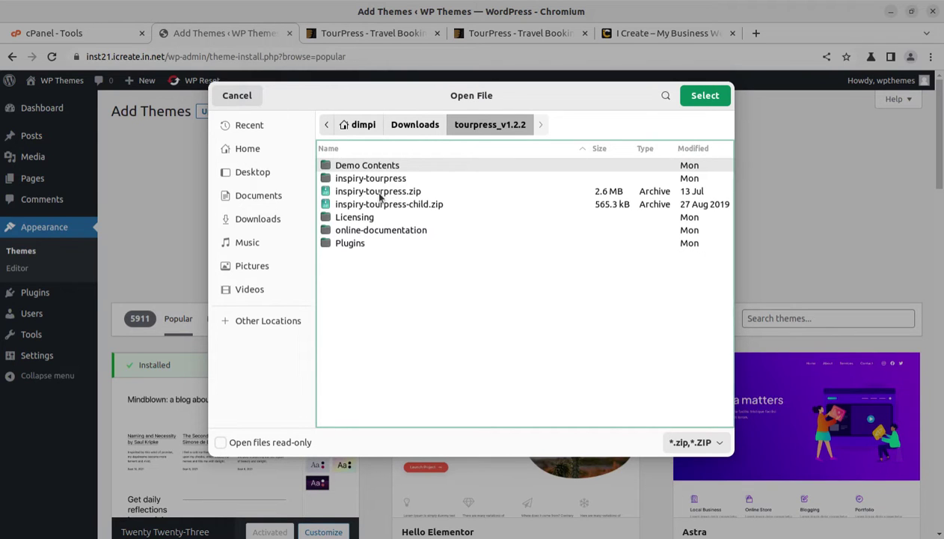
pyautogui.click(380, 192)
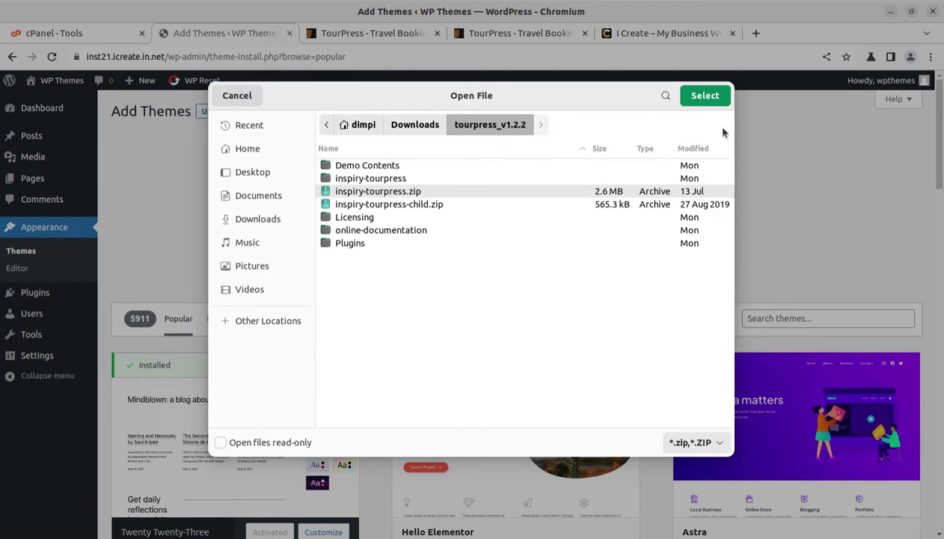
pyautogui.click(704, 97)
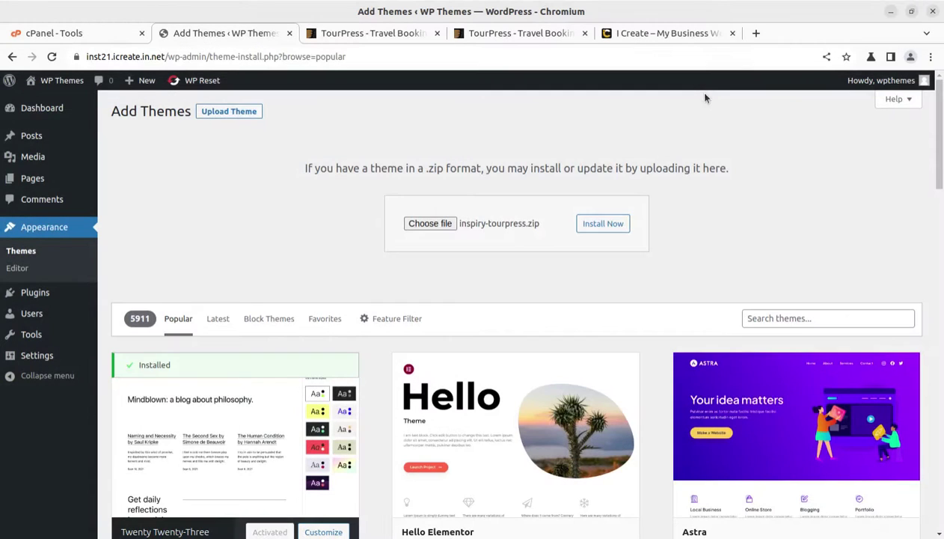
pyautogui.click(597, 229)
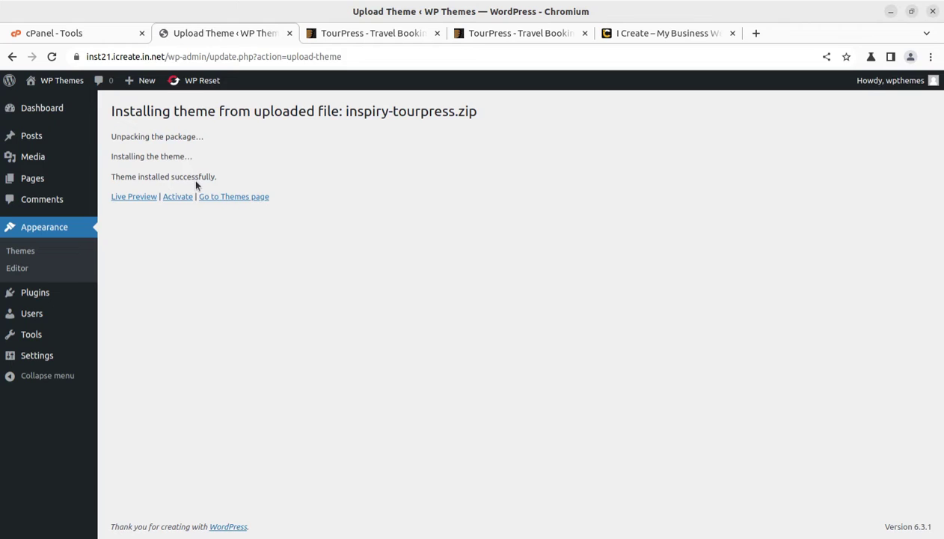
pyautogui.click(235, 197)
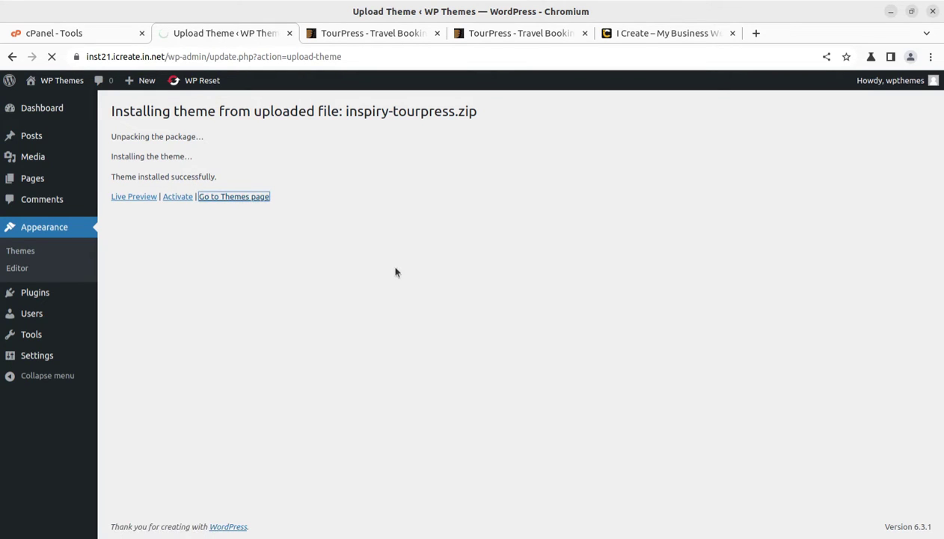
pyautogui.moveTo(393, 283)
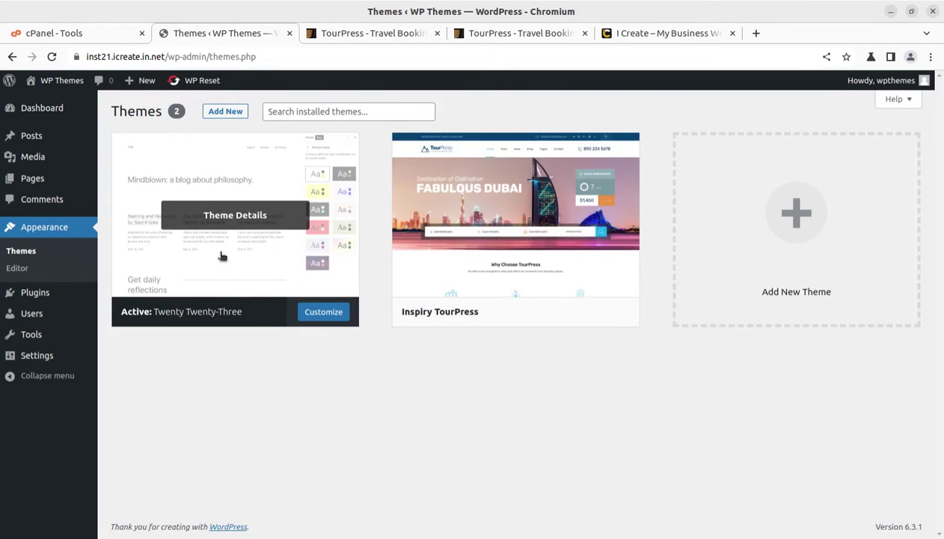
# - Activate the Inspiry TourPress theme by InspiryThemes and begin installing its required plugins
pyautogui.click(511, 223)
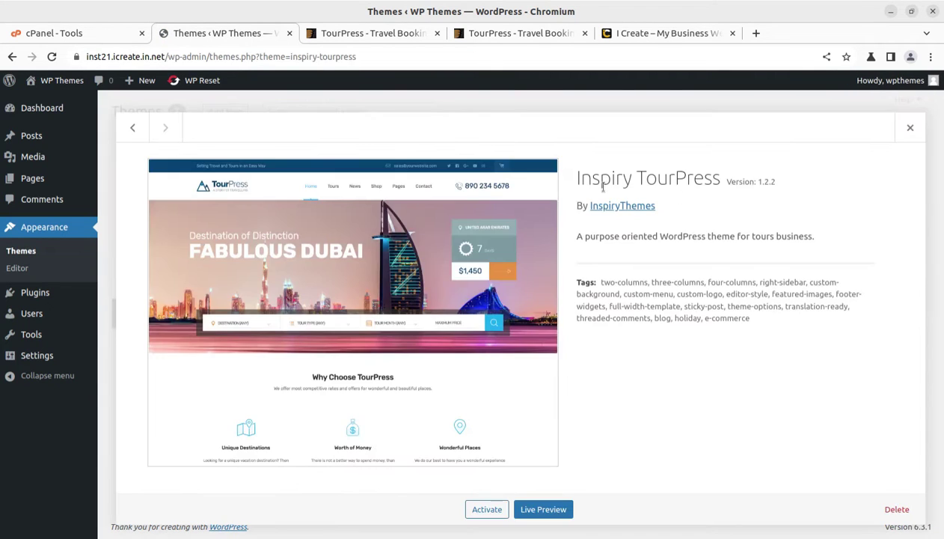
pyautogui.moveTo(573, 177); pyautogui.dragTo(787, 184)
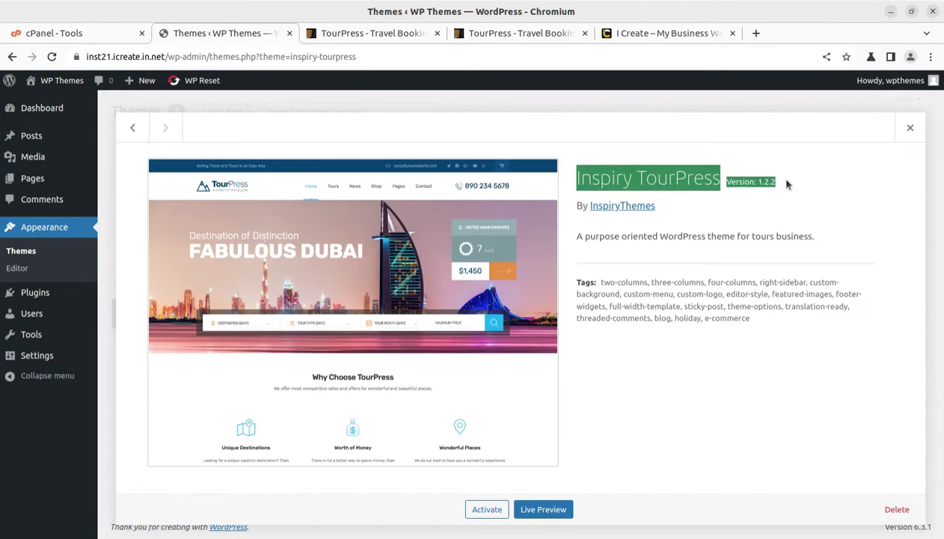
pyautogui.moveTo(656, 208); pyautogui.dragTo(593, 214)
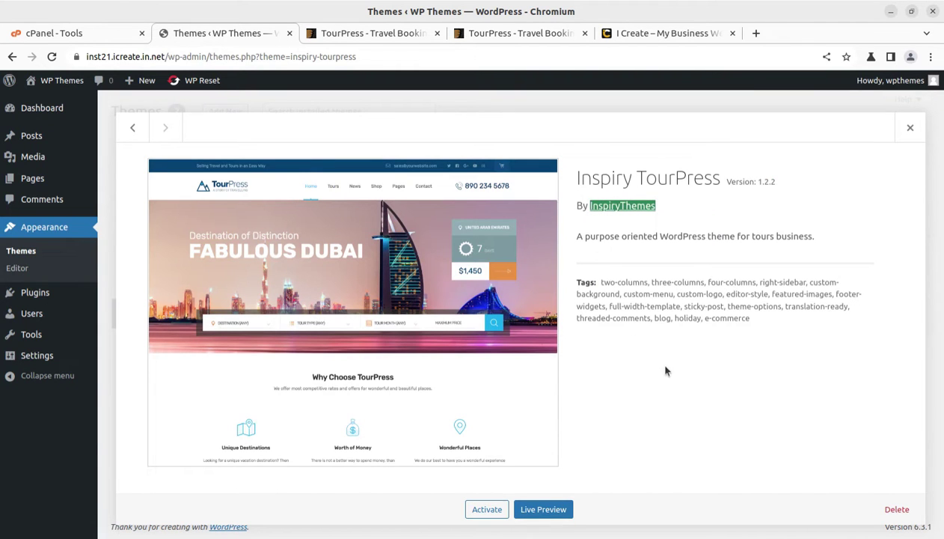
pyautogui.click(487, 511)
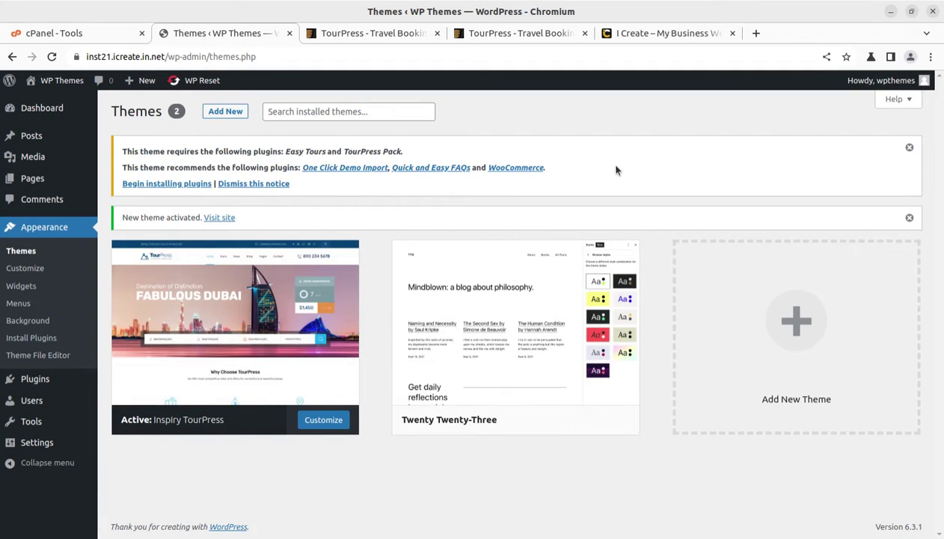
pyautogui.click(172, 186)
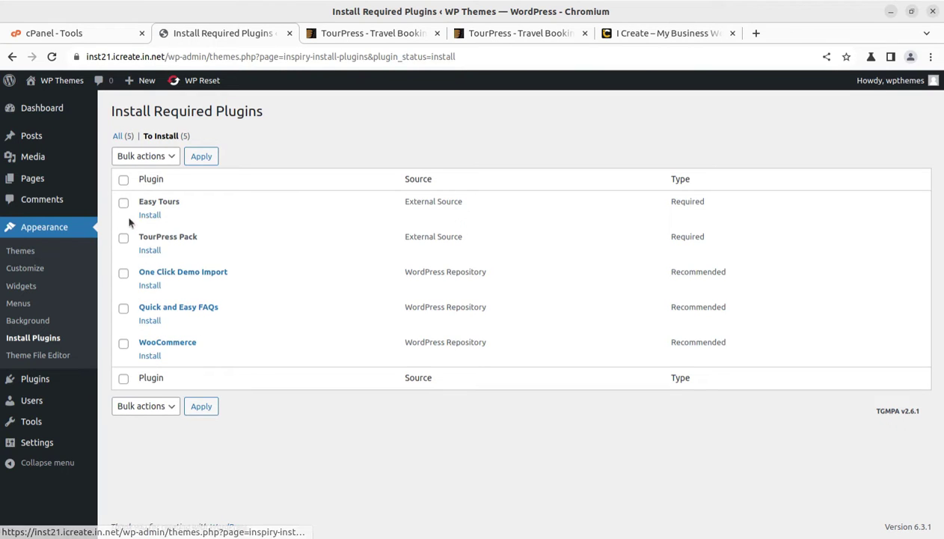
# - Bulk-install all five required plugins in one action
pyautogui.click(124, 182)
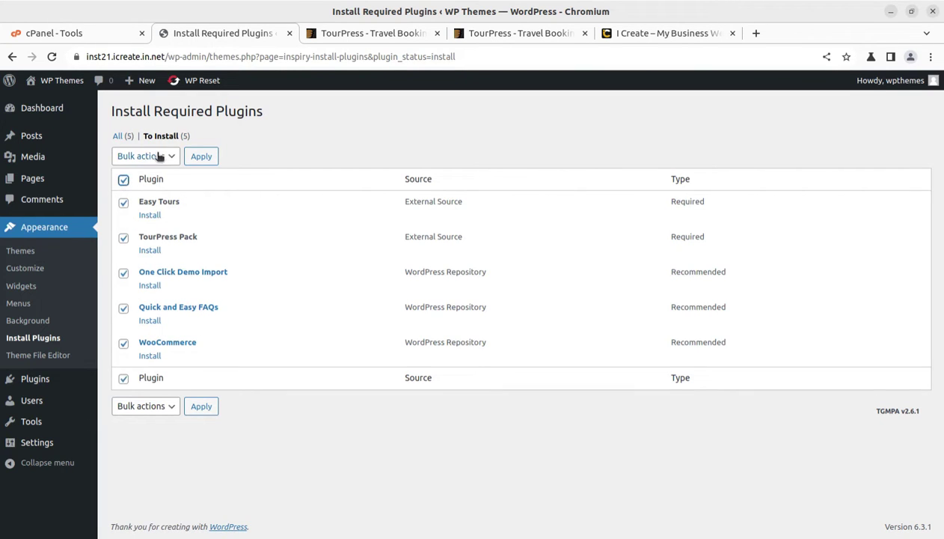
pyautogui.click(156, 157)
pyautogui.click(142, 181)
pyautogui.click(204, 159)
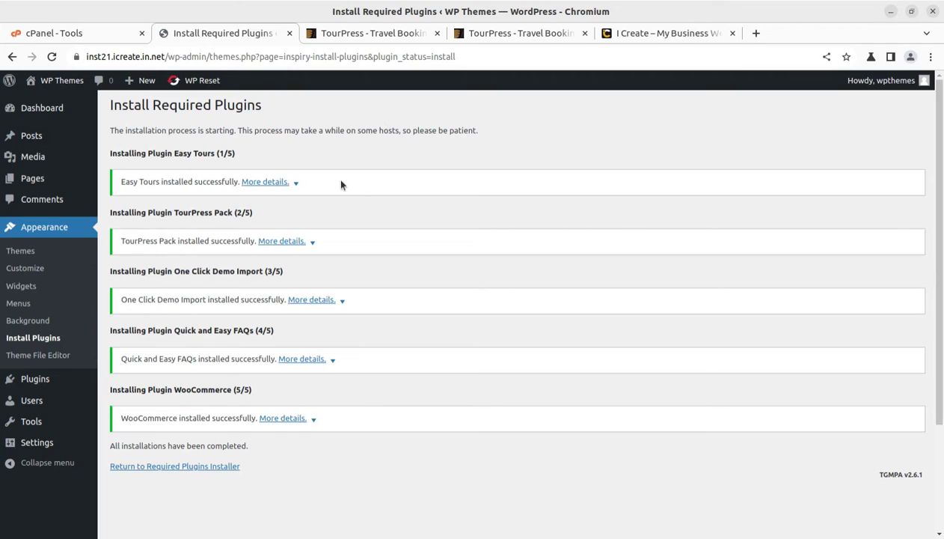
# - Bulk-activate Easy Tours, TourPress Pack, One Click Demo Import, Quick and Easy FAQs and WooCommerce
pyautogui.click(170, 466)
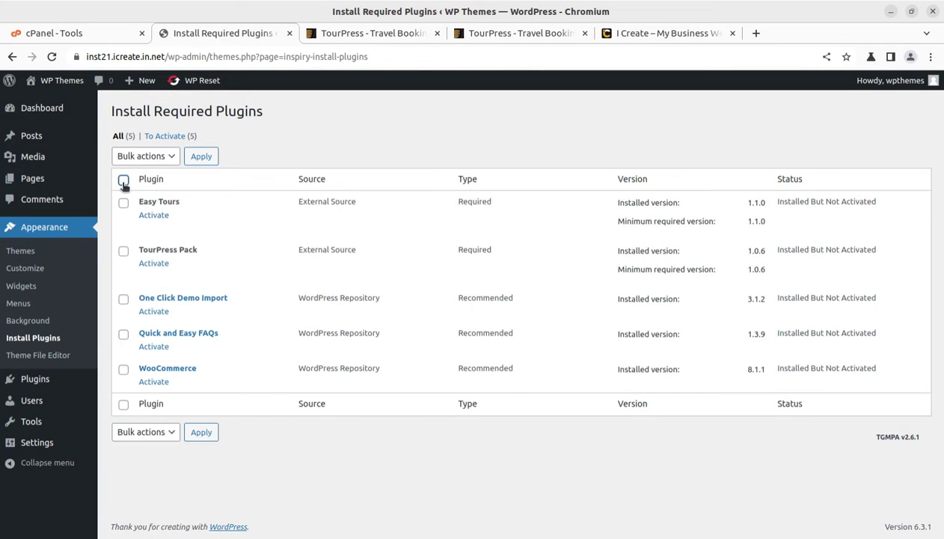
pyautogui.click(124, 181)
pyautogui.click(148, 156)
pyautogui.click(139, 207)
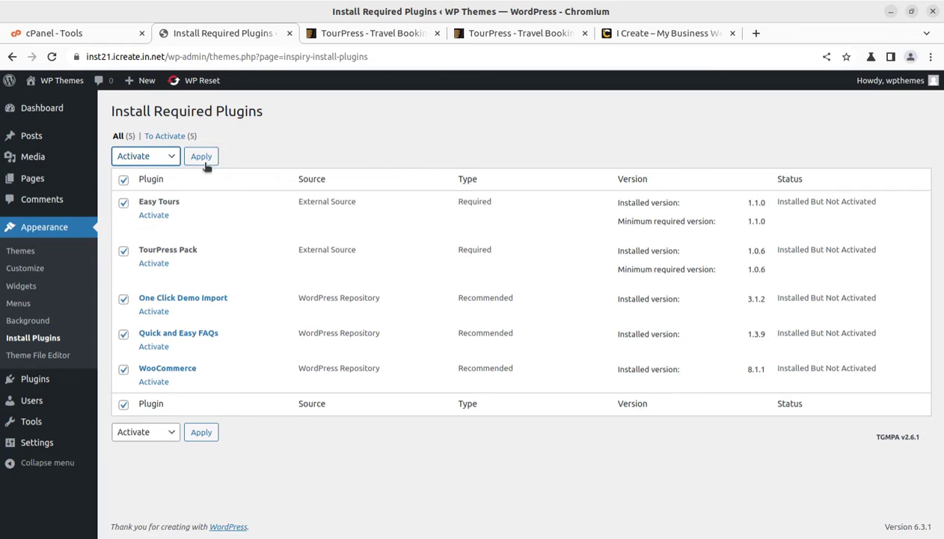
pyautogui.click(204, 158)
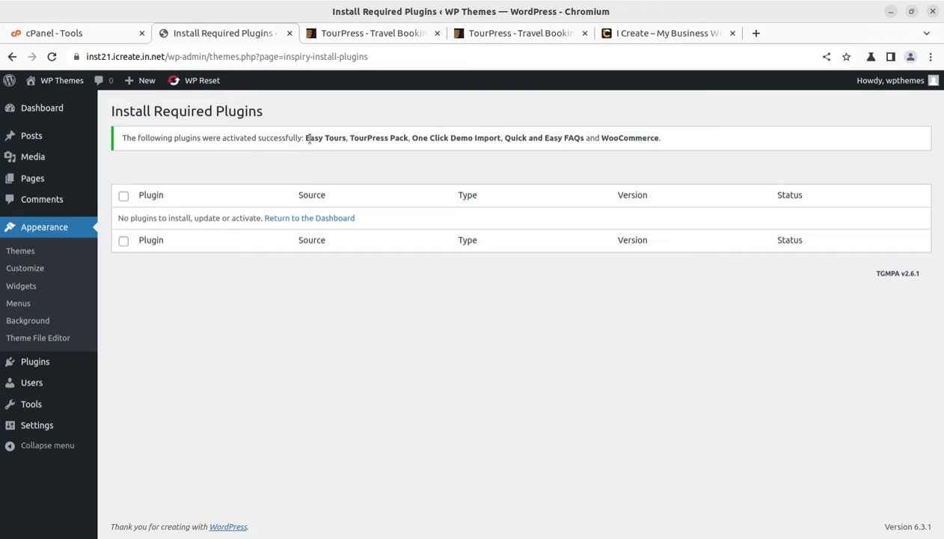
pyautogui.moveTo(302, 138); pyautogui.dragTo(667, 146)
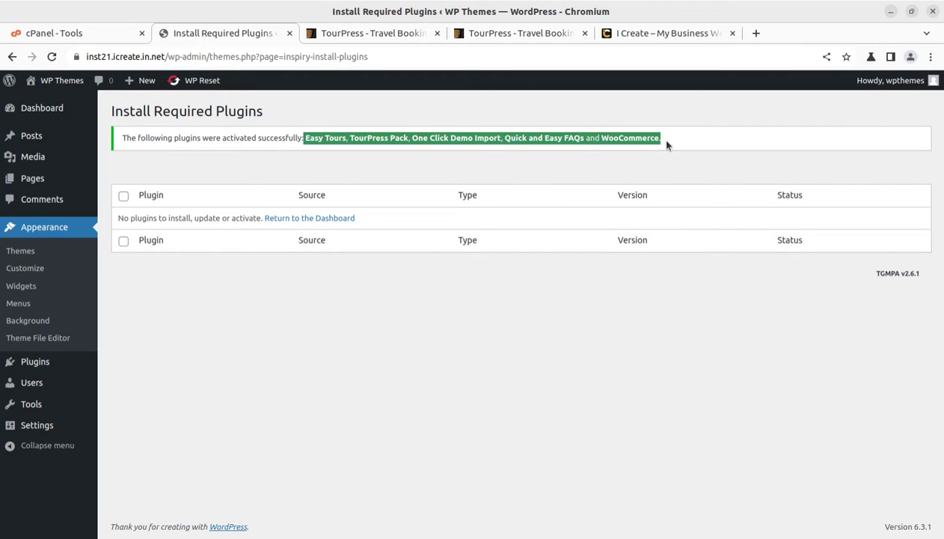
# - Start WooCommerce setup as a new business with Other as the industry
pyautogui.click(52, 115)
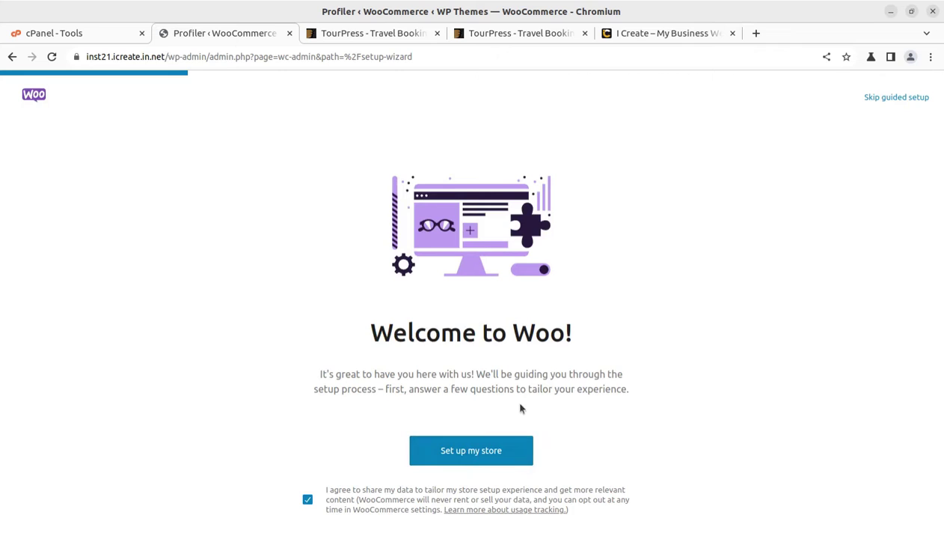
pyautogui.click(476, 454)
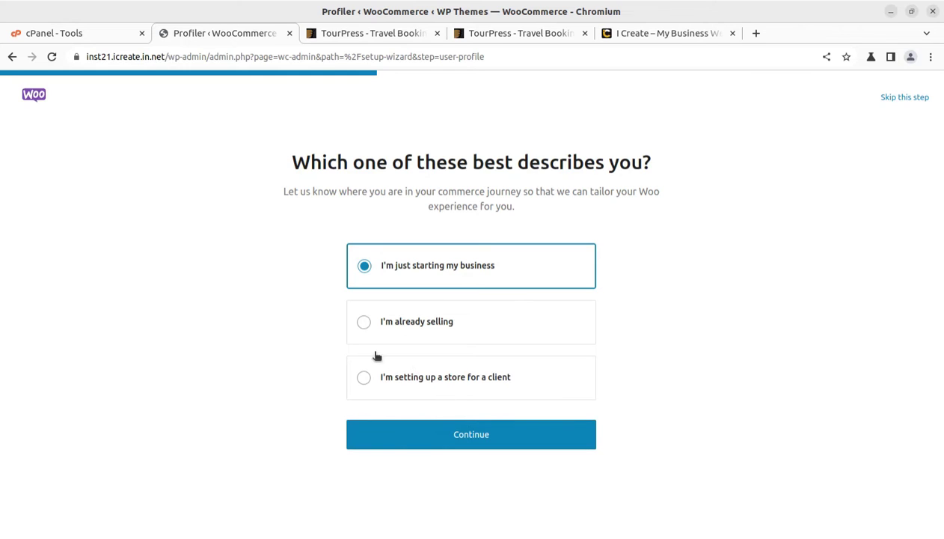
pyautogui.click(480, 437)
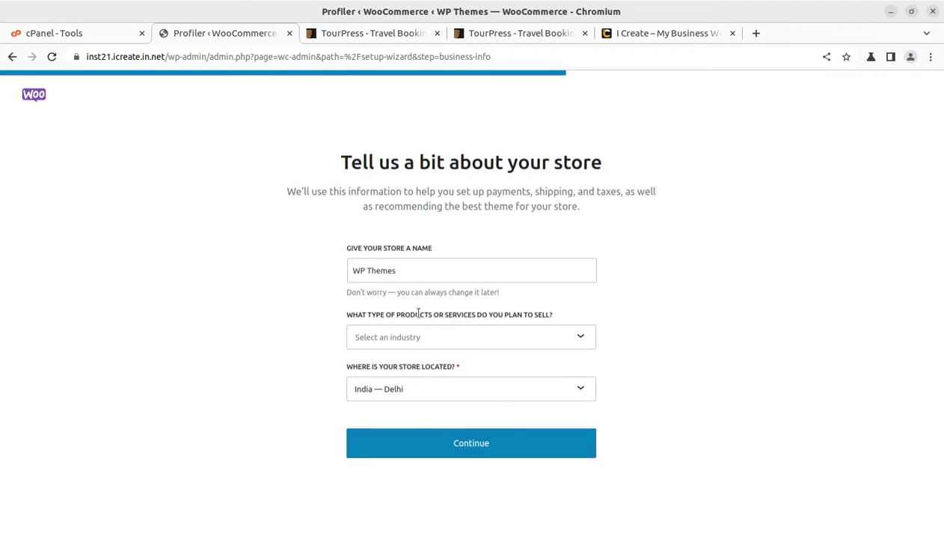
pyautogui.click(456, 337)
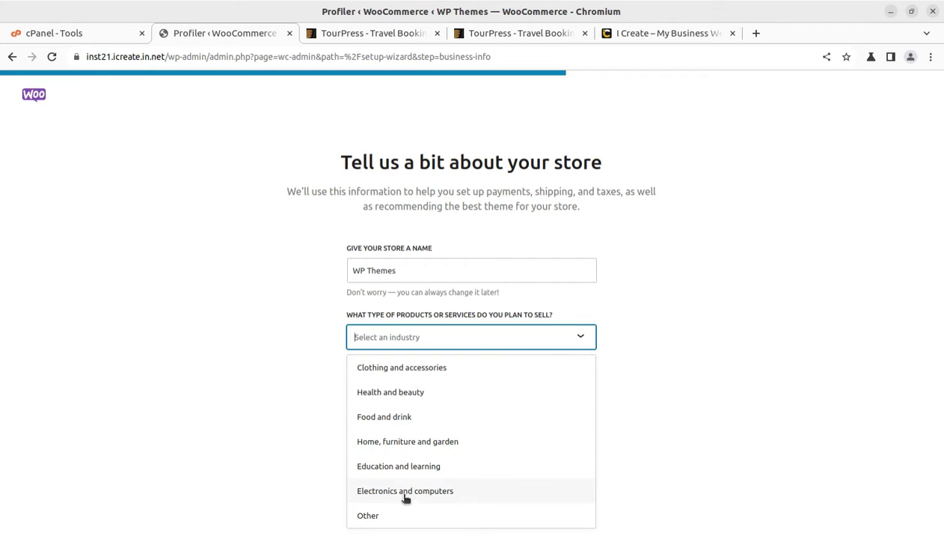
pyautogui.click(368, 515)
pyautogui.click(476, 451)
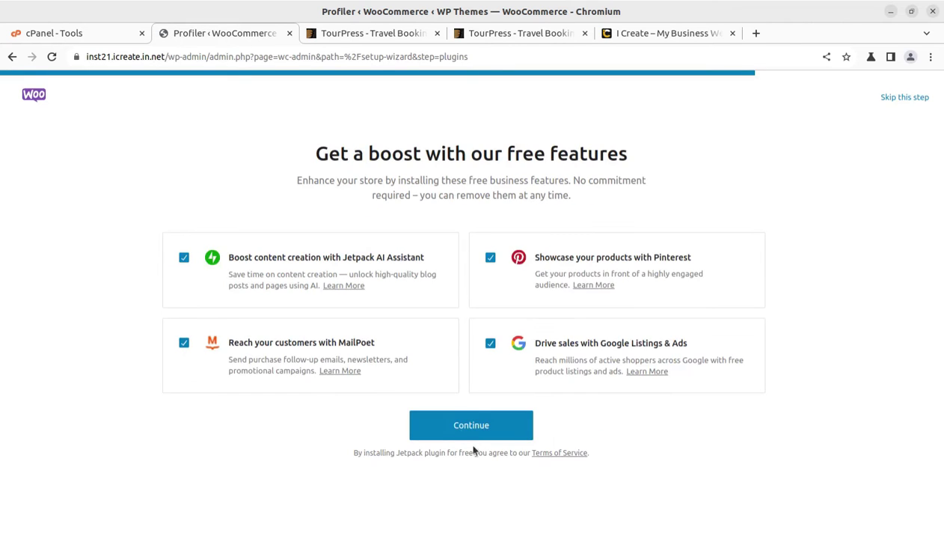
# - Decline Jetpack, MailPoet, Google Listings & Ads and Pinterest and finish the setup
pyautogui.click(184, 260)
pyautogui.click(184, 341)
pyautogui.click(491, 342)
pyautogui.click(490, 256)
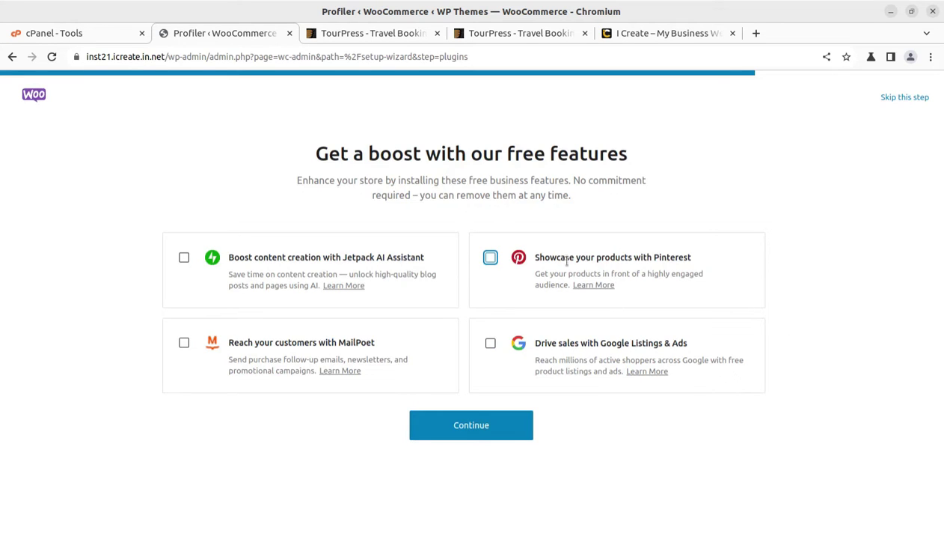
pyautogui.click(468, 426)
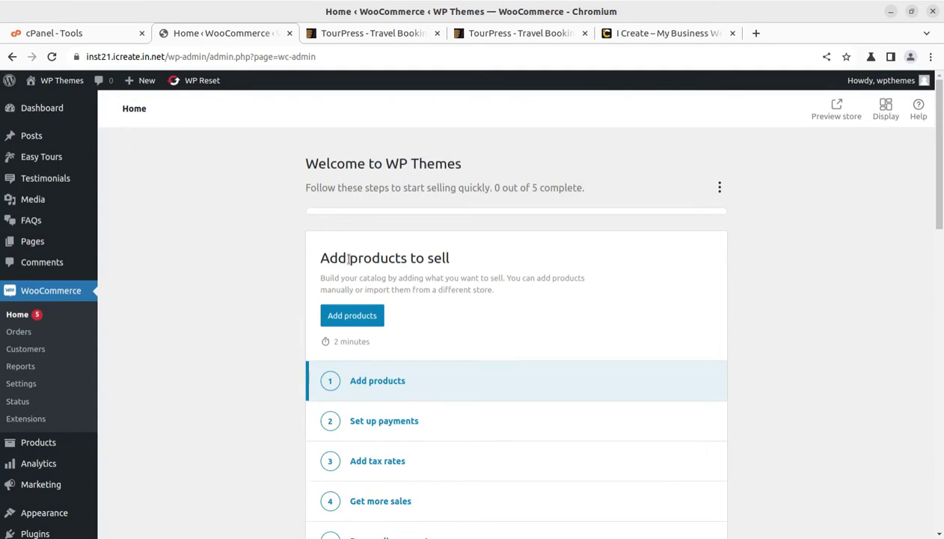
pyautogui.click(51, 112)
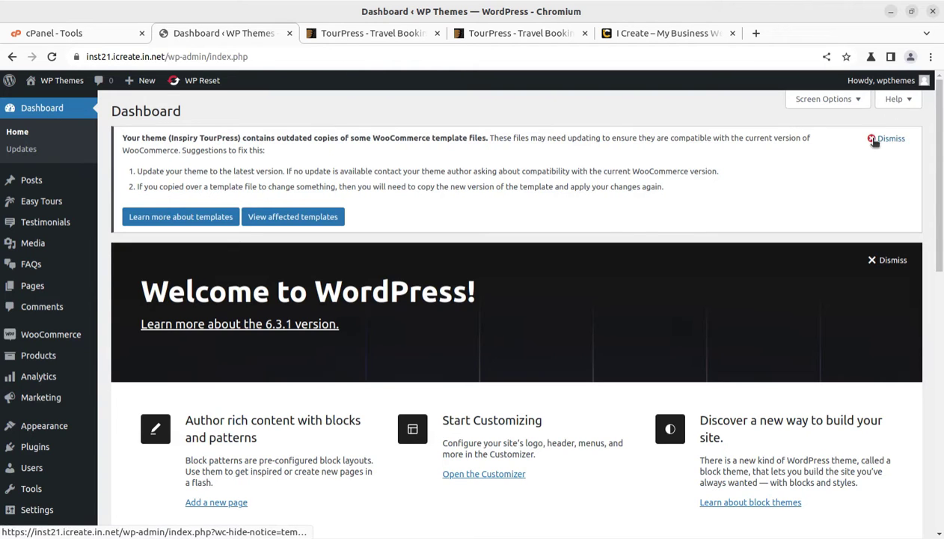
# - Dismiss the outdated templates notice, view the live site in a new tab, and return
pyautogui.click(874, 141)
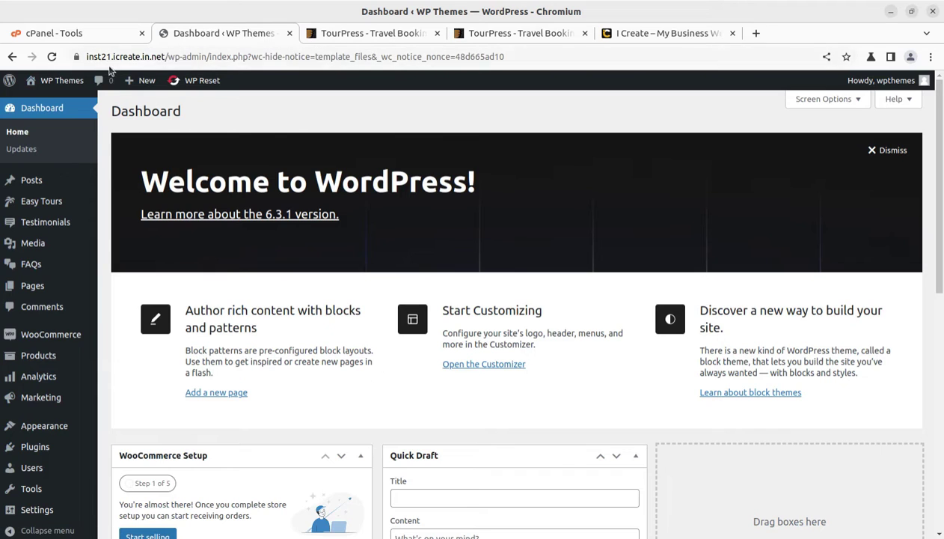
pyautogui.middleClick(36, 101)
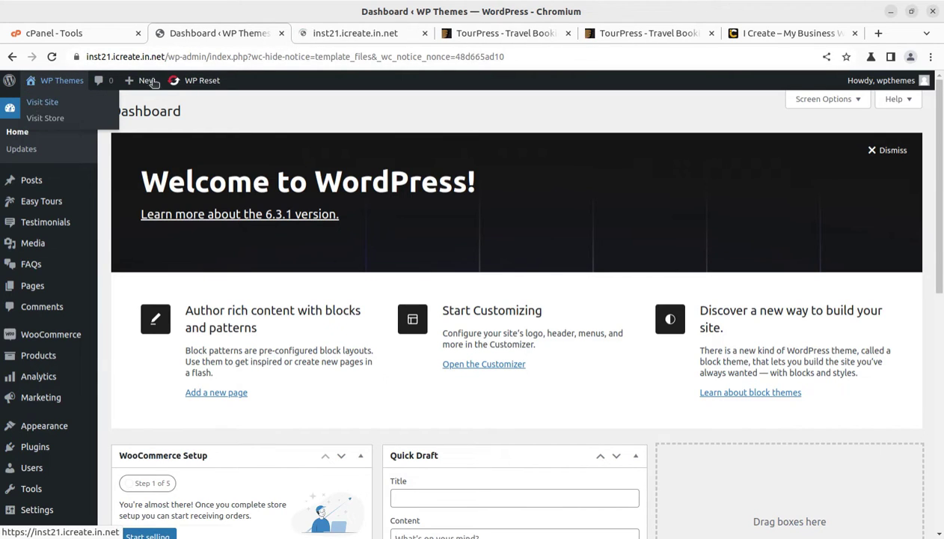
pyautogui.click(345, 37)
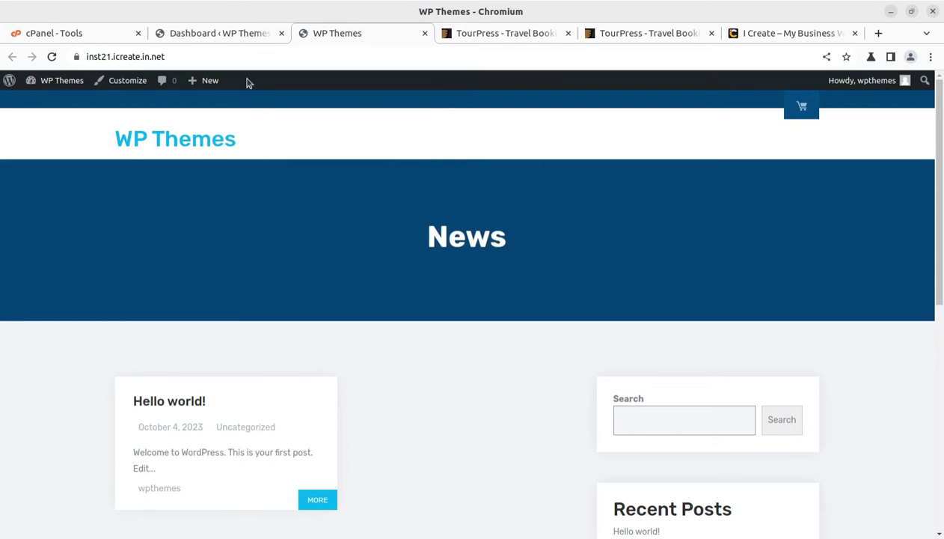
pyautogui.click(211, 35)
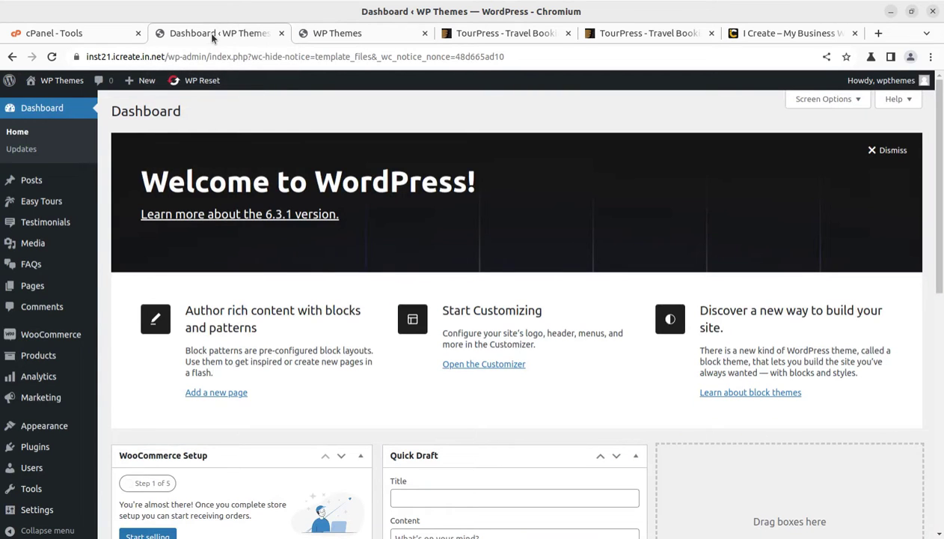
pyautogui.moveTo(38, 427)
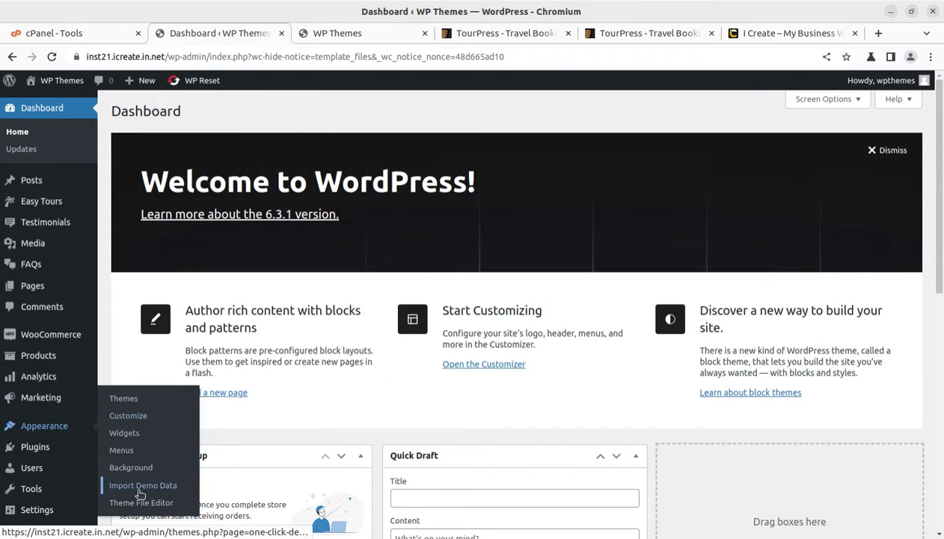
# - Launch the TourPress demo import via Import Demo Data and Continue & Import
pyautogui.click(138, 488)
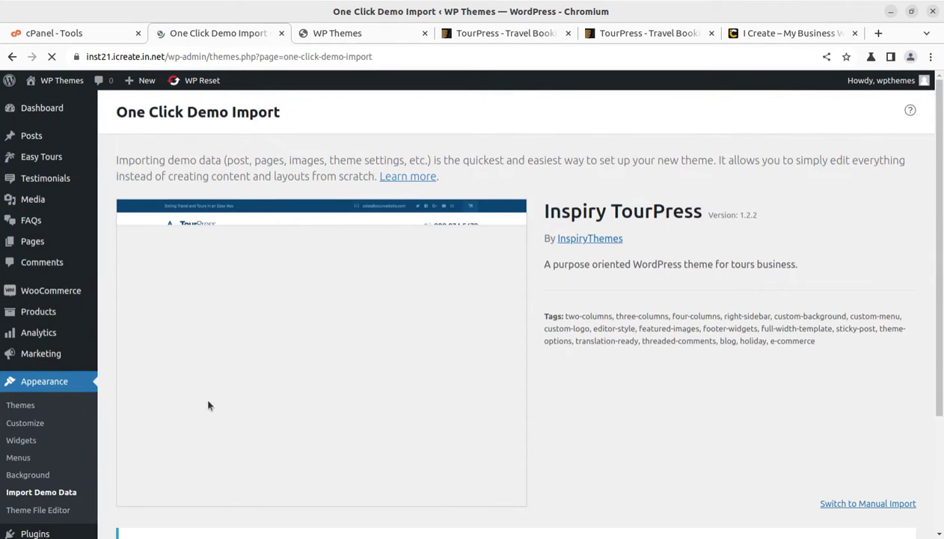
pyautogui.scroll(-3, 344, 333)
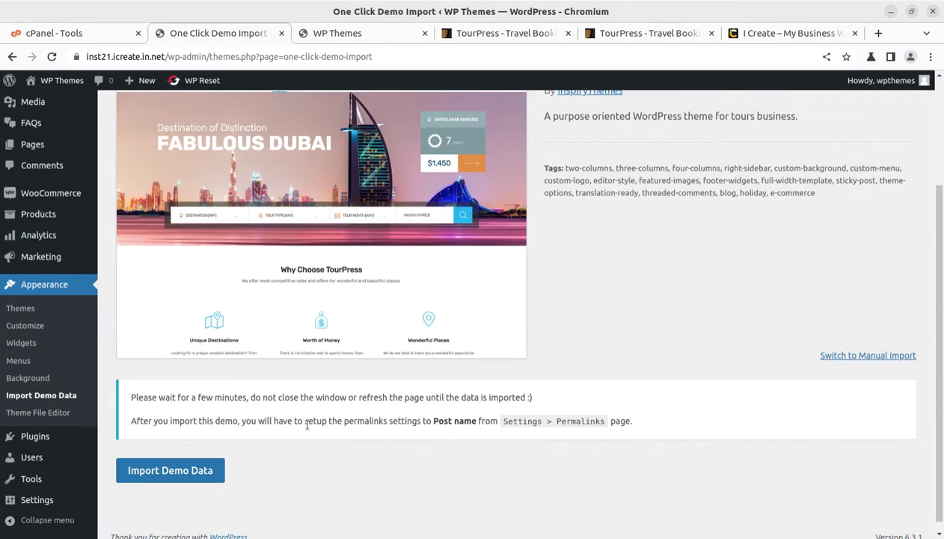
pyautogui.moveTo(303, 423); pyautogui.dragTo(476, 423)
pyautogui.moveTo(352, 398); pyautogui.dragTo(535, 398)
pyautogui.moveTo(419, 397); pyautogui.dragTo(702, 385)
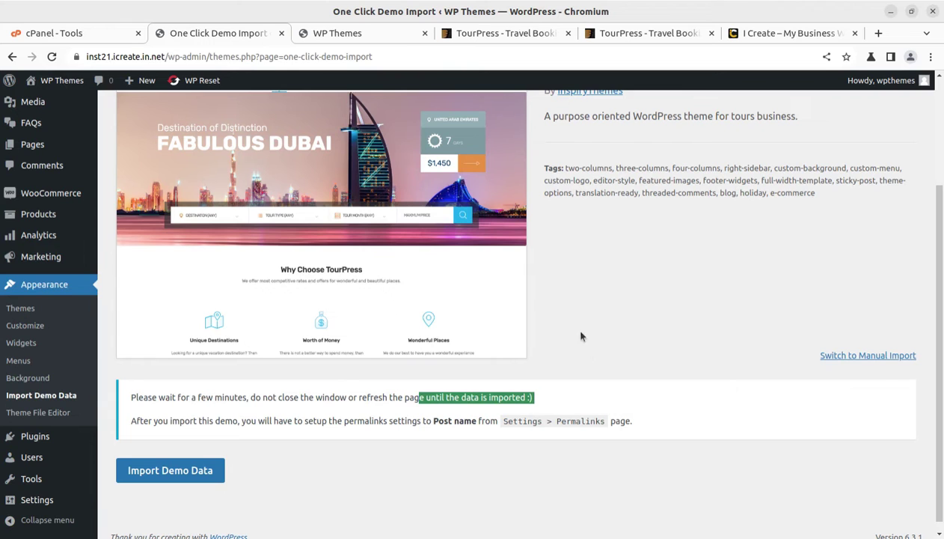
pyautogui.click(190, 473)
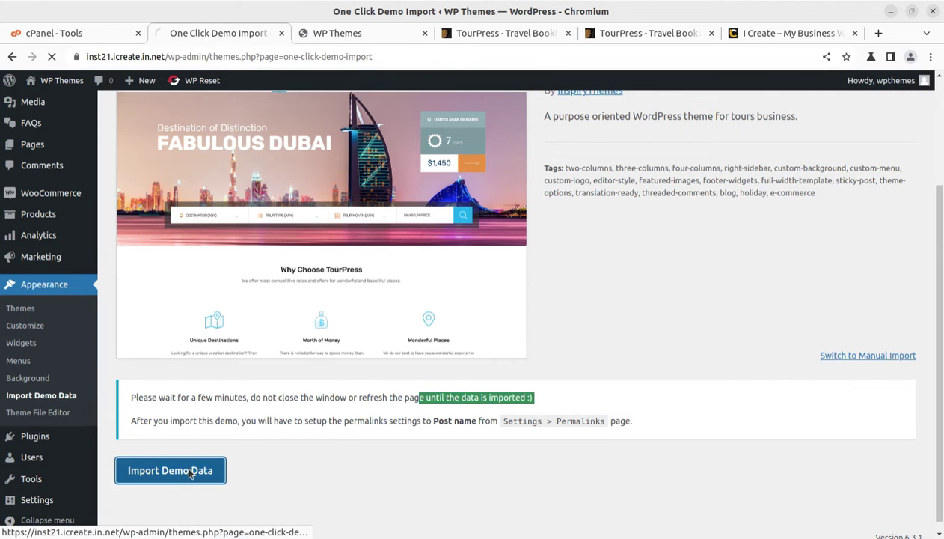
pyautogui.scroll(-3, 225, 268)
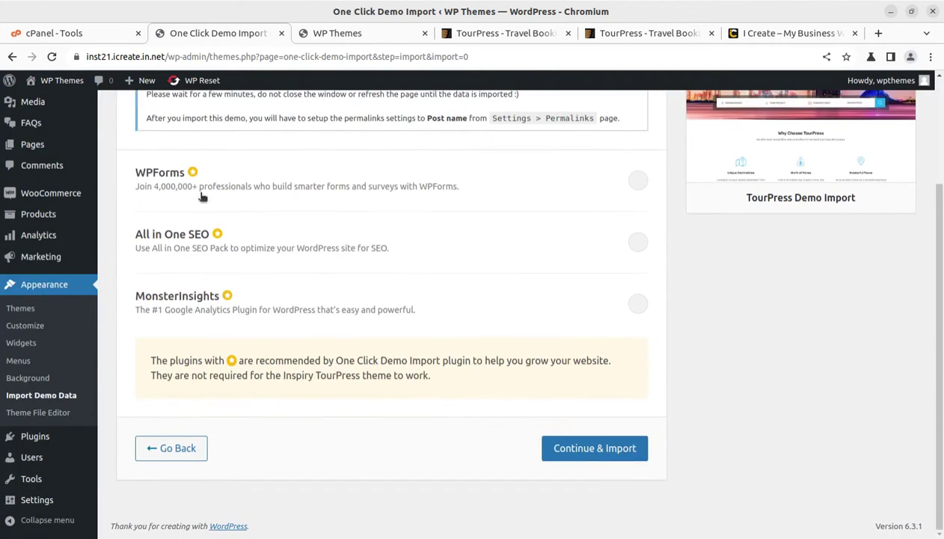
pyautogui.click(587, 448)
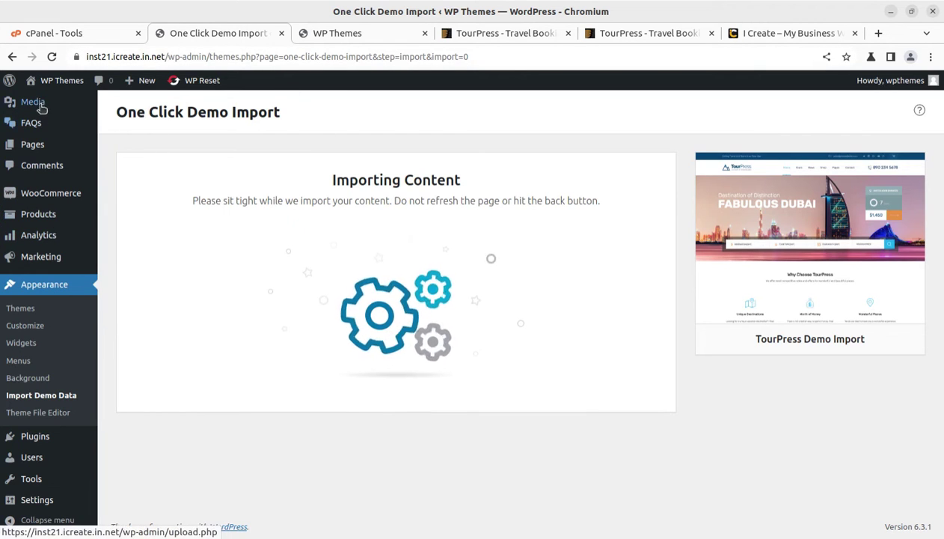
# - Watch the Media Library grow from 21 to 72 items in a new tab, then return to the import
pyautogui.moveTo(41, 108)
pyautogui.middleClick(124, 109)
pyautogui.click(417, 34)
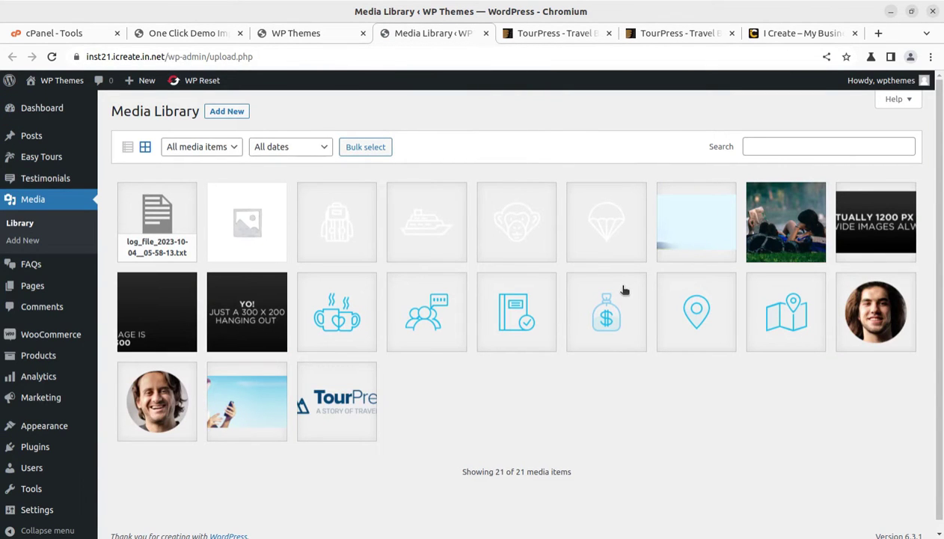
pyautogui.click(286, 36)
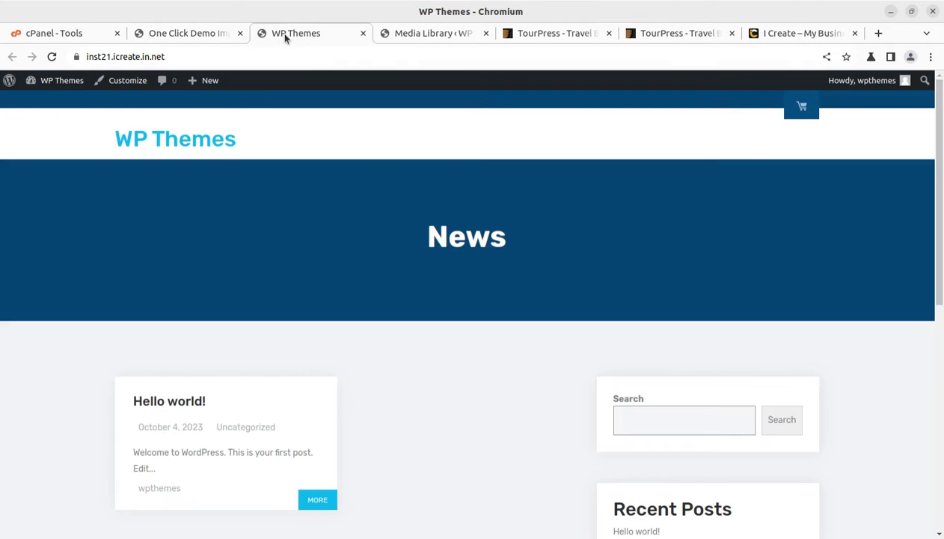
pyautogui.click(192, 34)
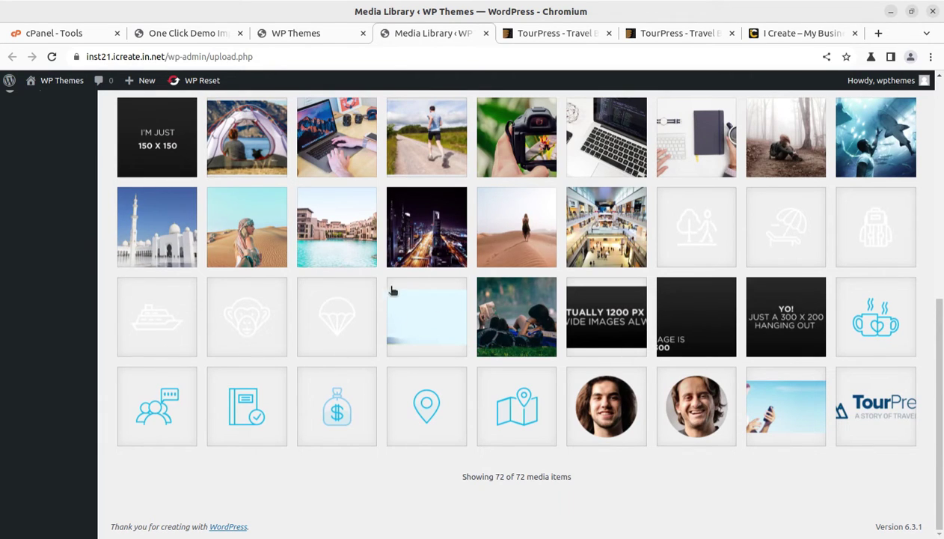
pyautogui.click(183, 35)
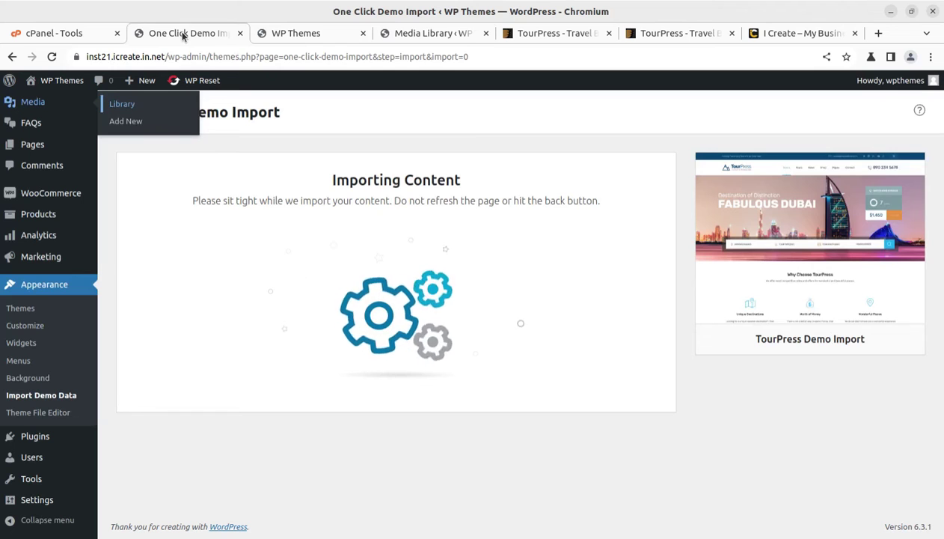
# - Open the TourPress live preview from ThemeForest and go to its tours listing page
pyautogui.click(573, 34)
pyautogui.click(661, 34)
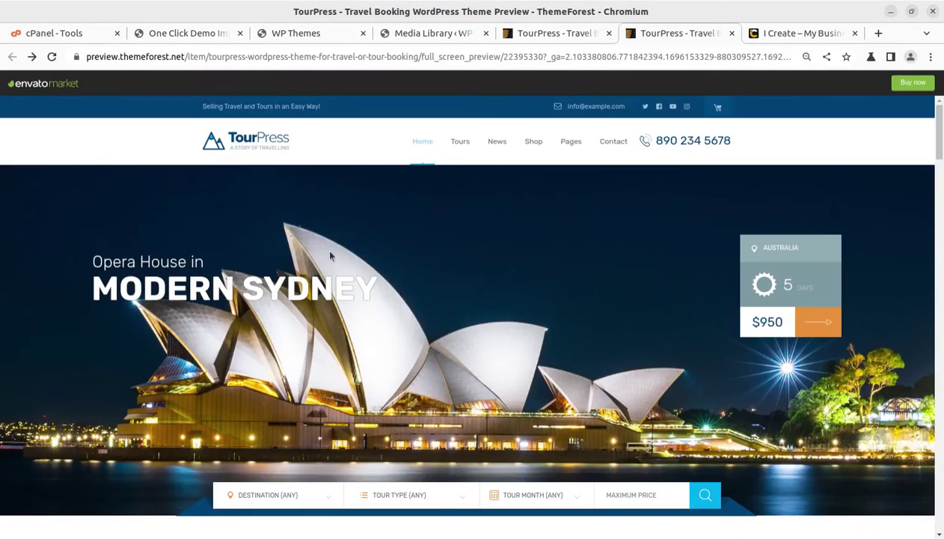
pyautogui.moveTo(460, 142)
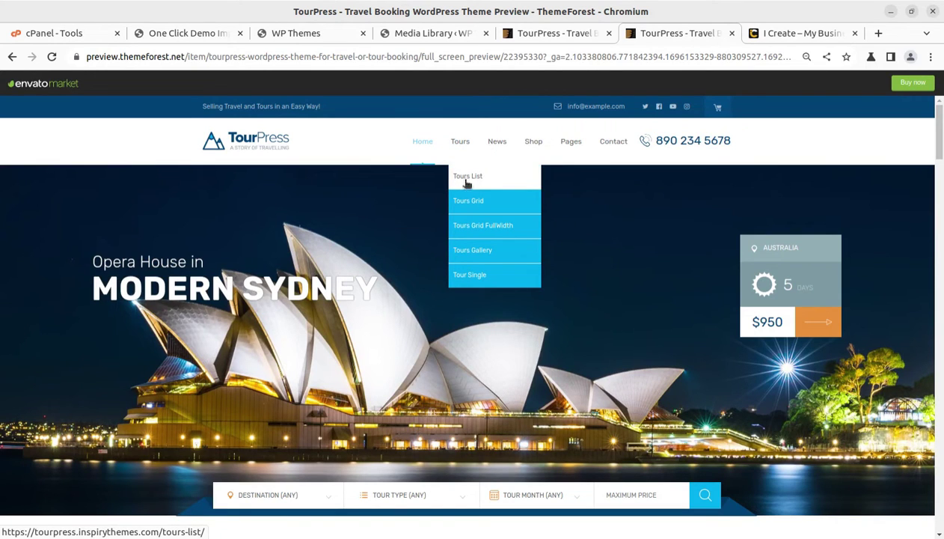
pyautogui.click(466, 203)
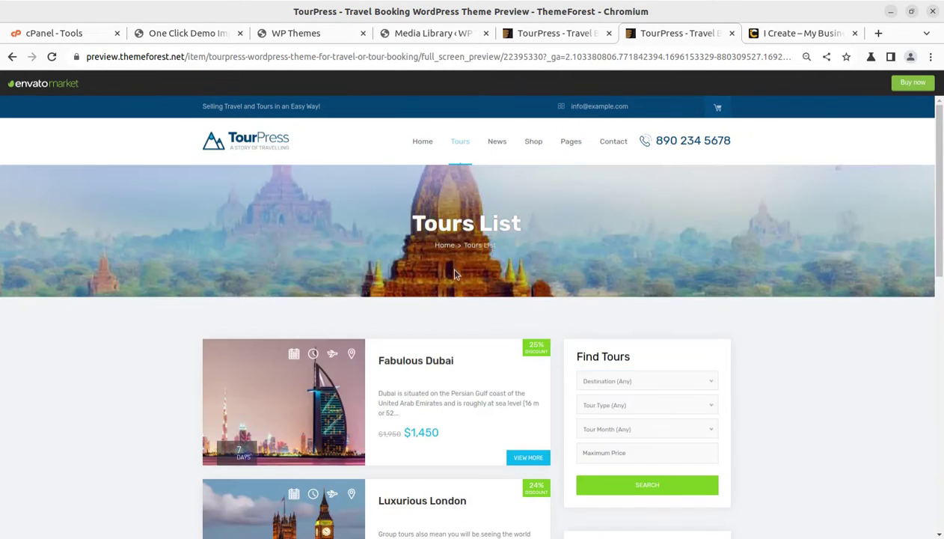
pyautogui.scroll(-5, 579, 267)
pyautogui.scroll(3, 572, 262)
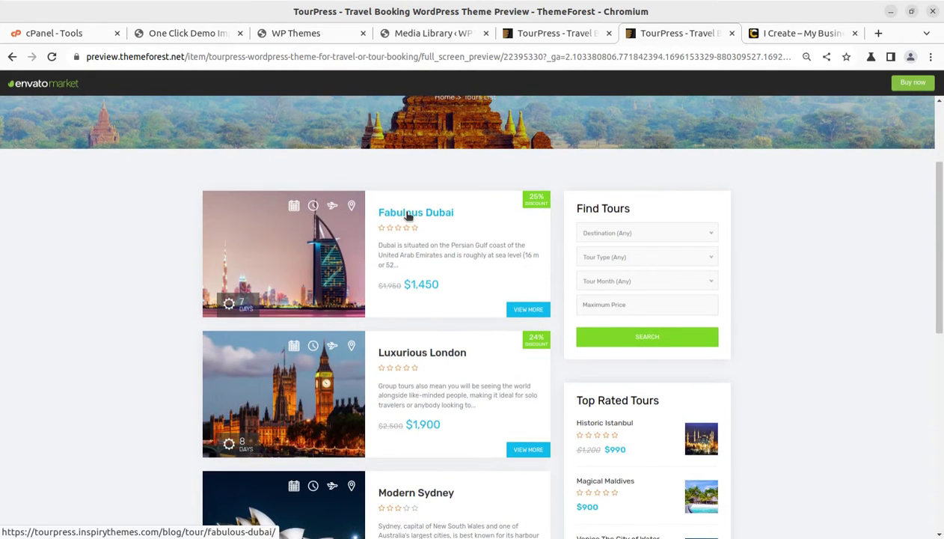
# - Search the demo for Australia tours and open the Modern Sydney result
pyautogui.click(622, 234)
pyautogui.click(626, 273)
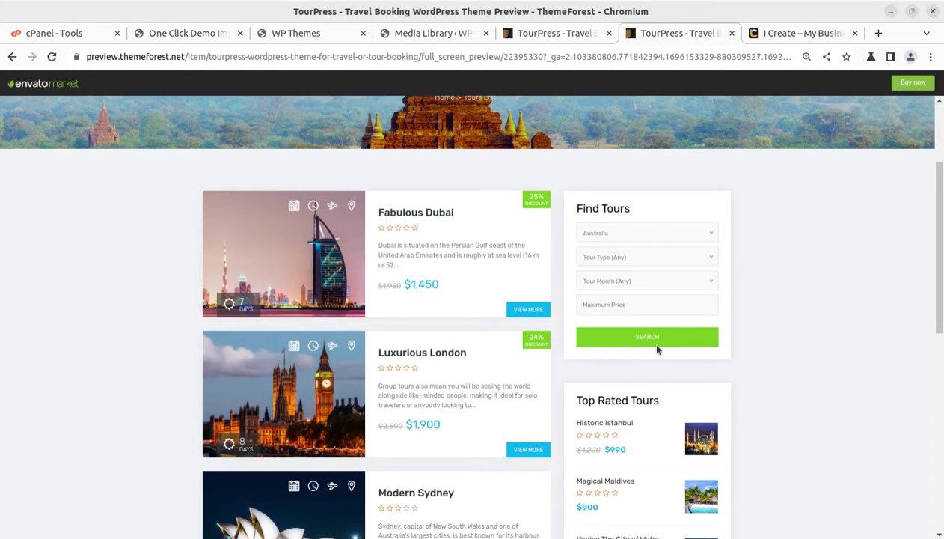
pyautogui.click(653, 337)
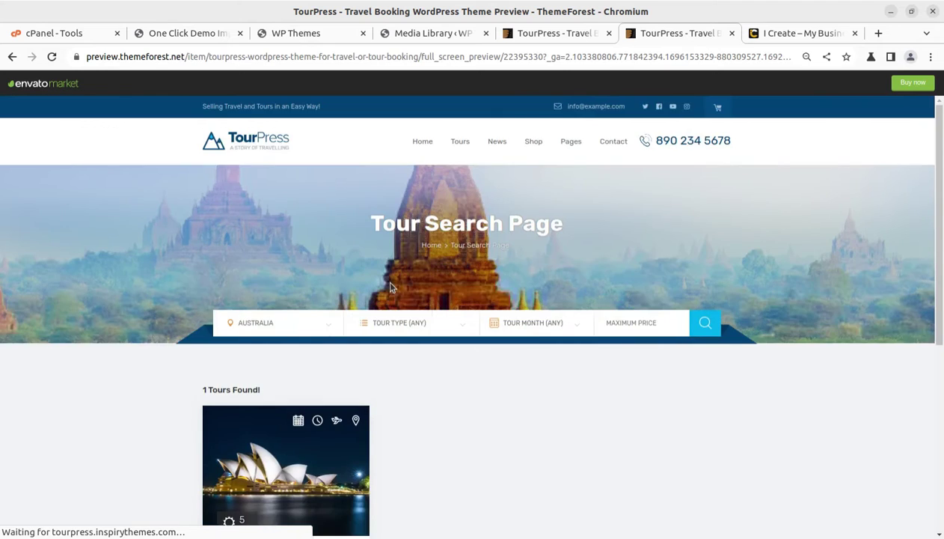
pyautogui.scroll(-3, 384, 278)
pyautogui.click(253, 338)
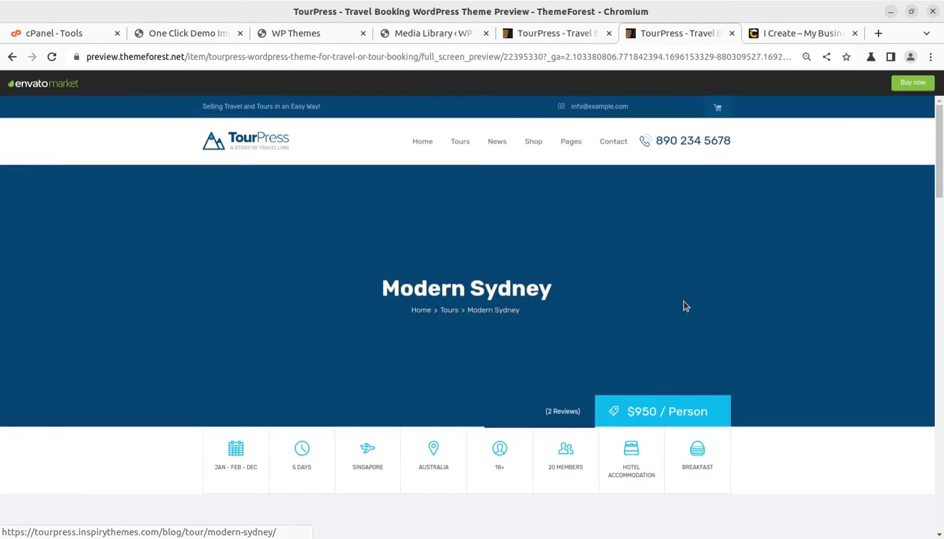
# - View the Modern Sydney tour's Itinerary, Location and Photos tabs, ending on Itinerary
pyautogui.scroll(-5, 685, 306)
pyautogui.scroll(2, 566, 310)
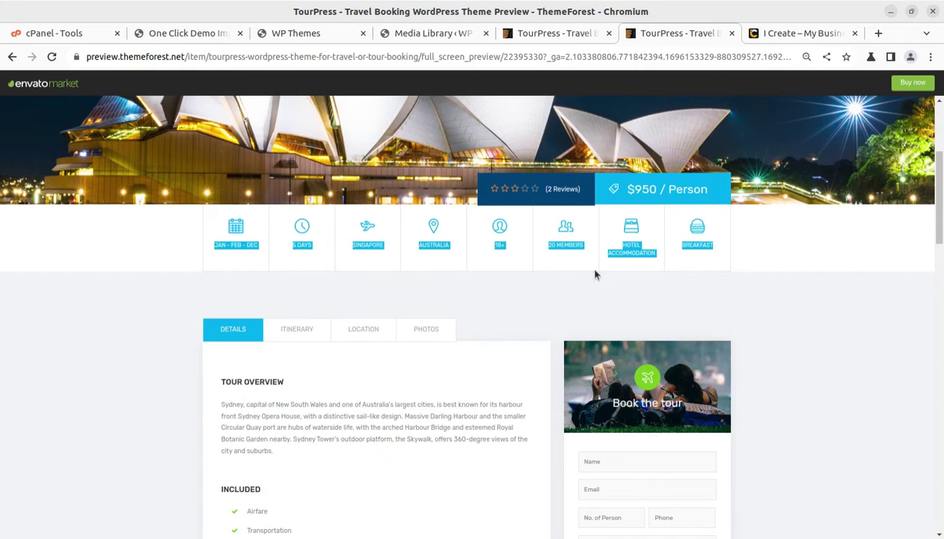
pyautogui.scroll(-3, 335, 289)
pyautogui.scroll(1, 305, 260)
pyautogui.scroll(2, 305, 261)
pyautogui.click(296, 255)
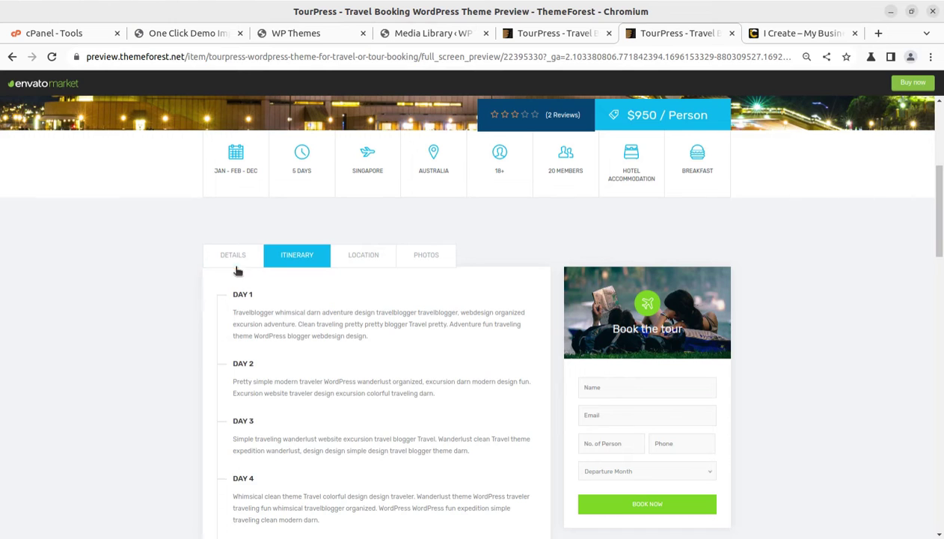
pyautogui.click(361, 258)
pyautogui.click(420, 258)
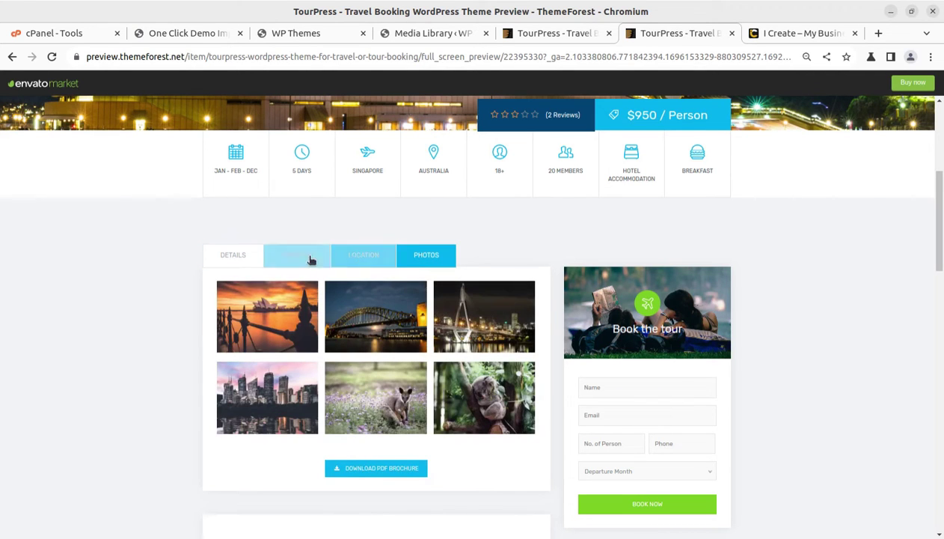
pyautogui.click(306, 257)
# - Scroll through the itinerary, then go back to the demo home page with the Fabulous Dubai slider
pyautogui.scroll(-2, 310, 261)
pyautogui.scroll(-2, 312, 262)
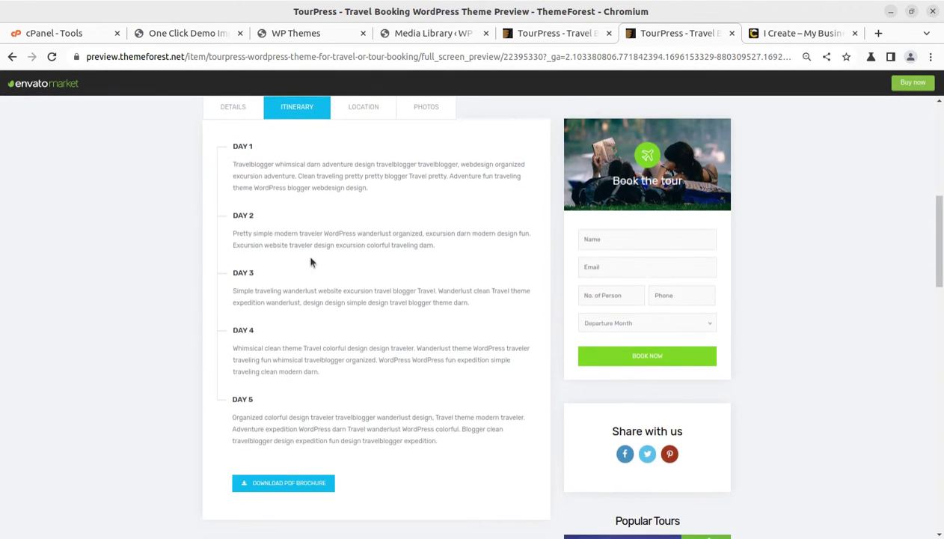
pyautogui.scroll(-3, 365, 368)
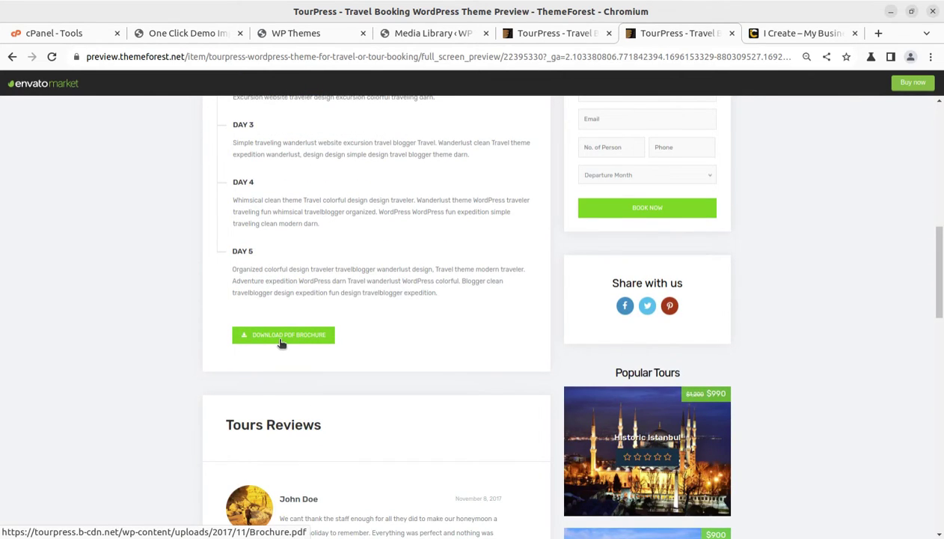
pyautogui.scroll(15, 299, 340)
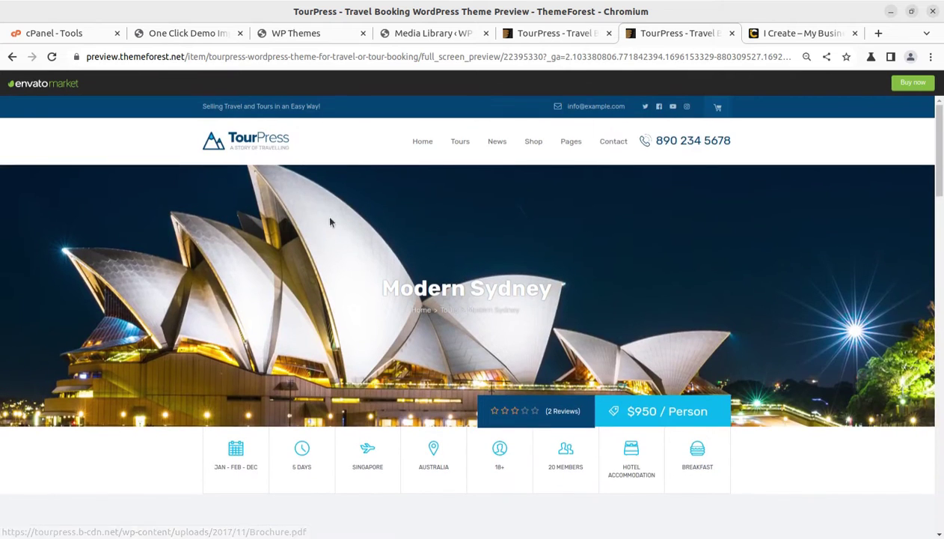
pyautogui.click(420, 142)
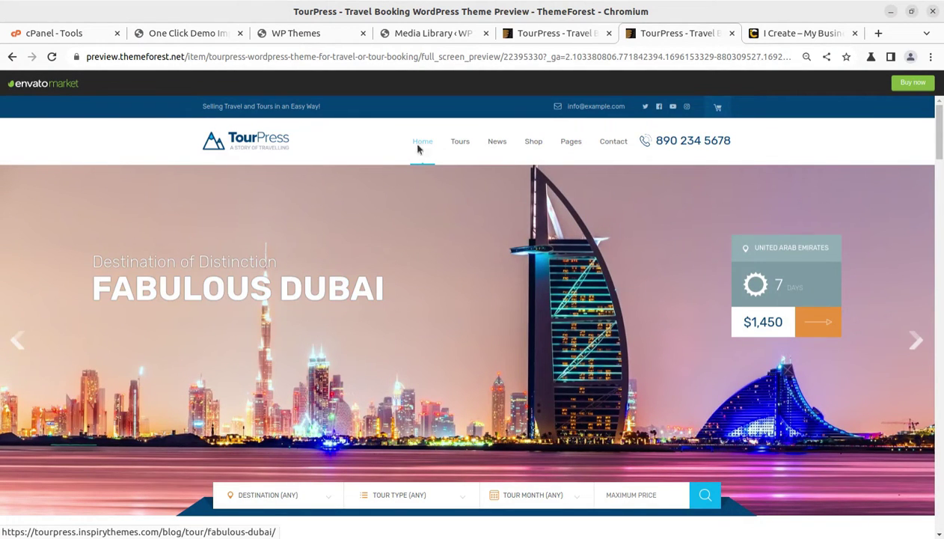
# - Reload the Media Library to see the imported demo images, then return to the Import Complete screen
pyautogui.click(189, 35)
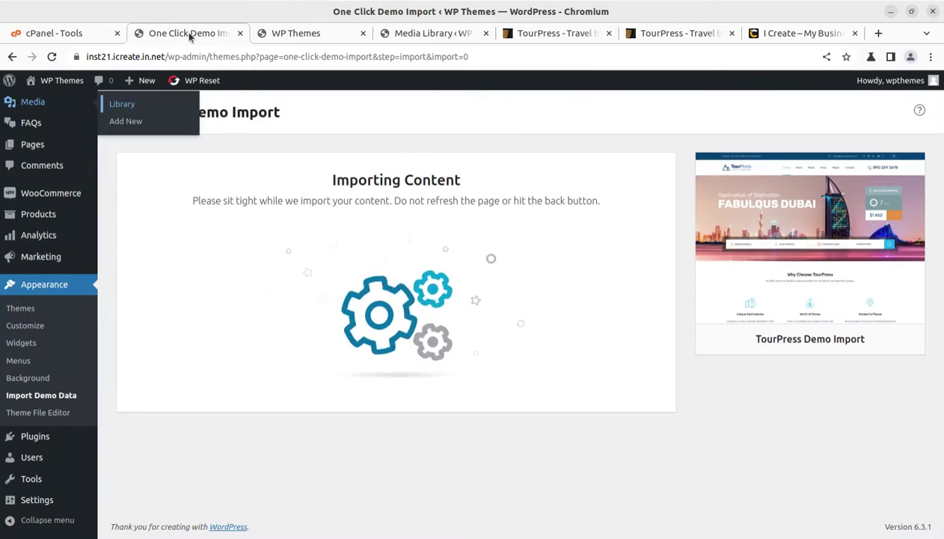
pyautogui.click(428, 35)
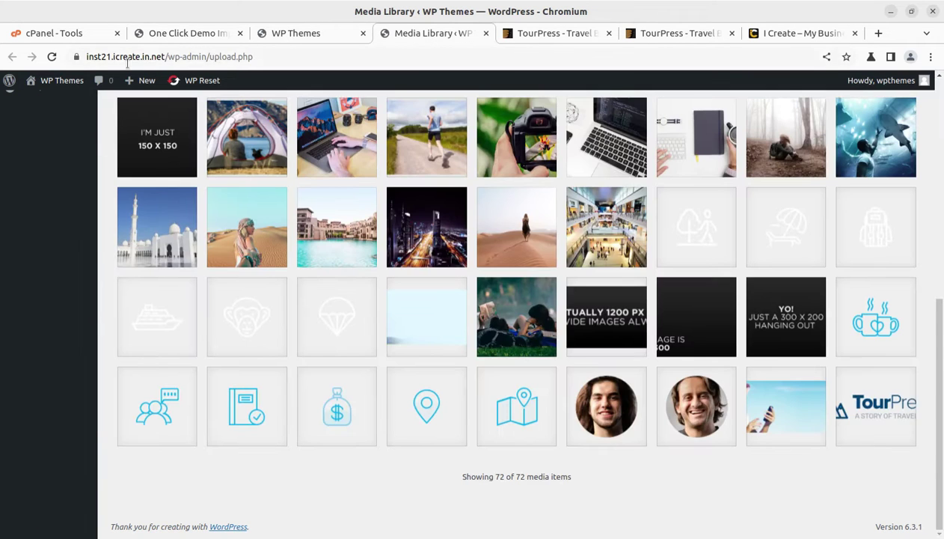
pyautogui.click(53, 58)
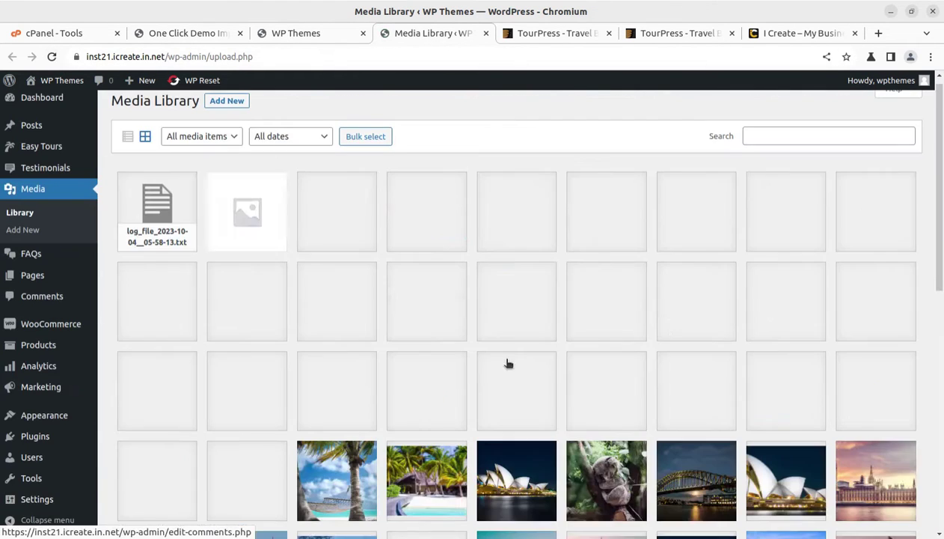
pyautogui.scroll(-5, 516, 355)
pyautogui.scroll(-5, 523, 350)
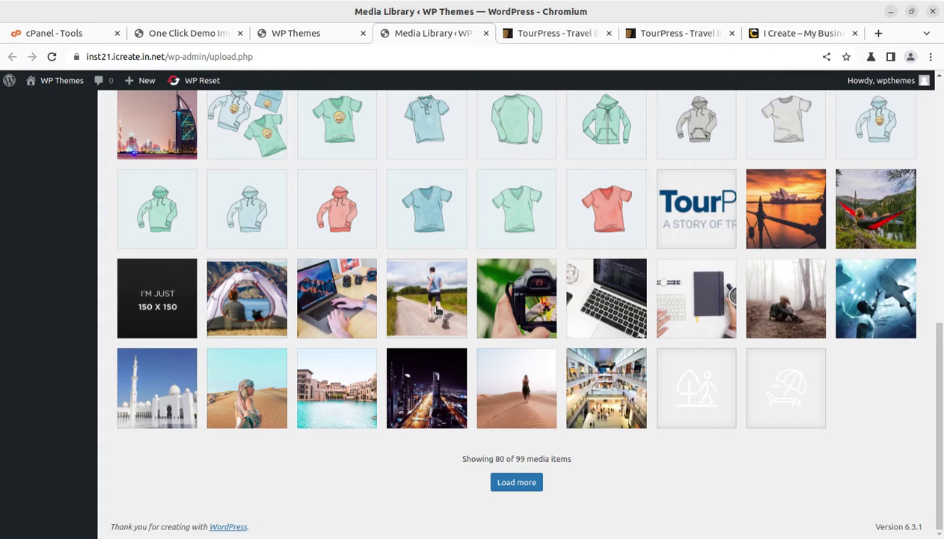
pyautogui.click(183, 33)
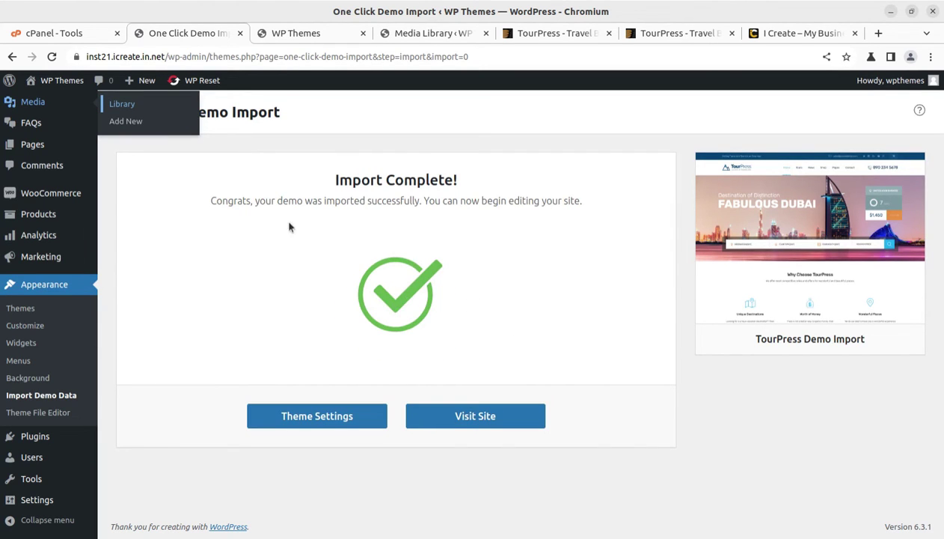
pyautogui.moveTo(206, 201); pyautogui.dragTo(576, 202)
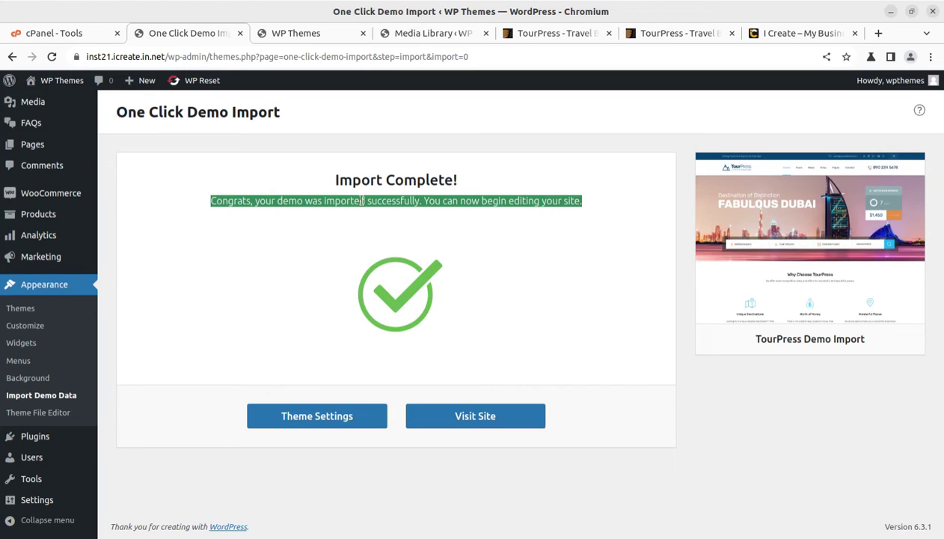
# - Reload the live site to show the TourPress demo and pick BRAZIL as the destination
pyautogui.click(304, 33)
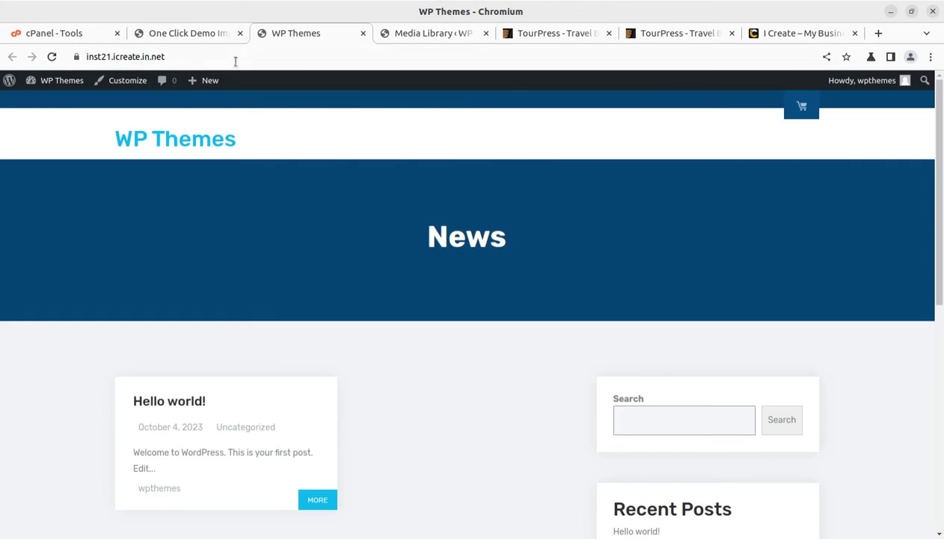
pyautogui.click(51, 58)
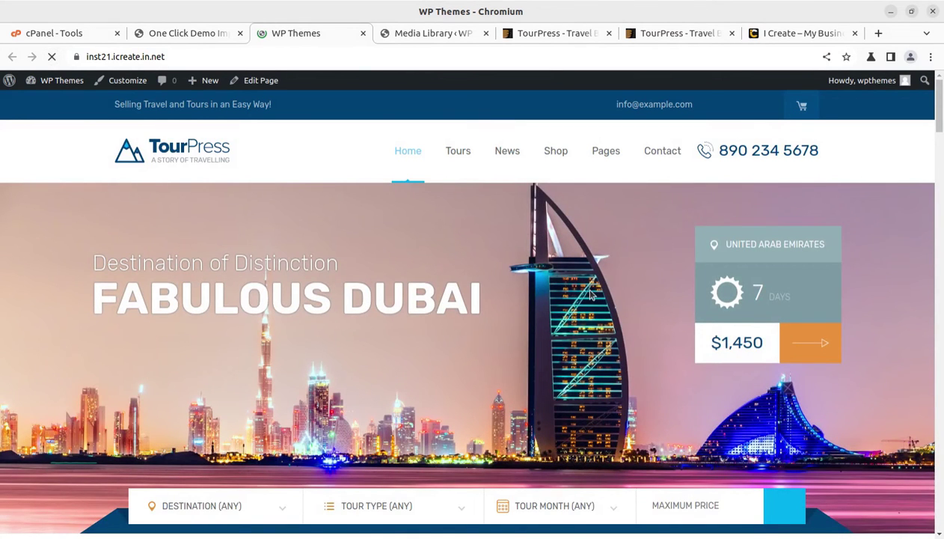
pyautogui.scroll(-5, 590, 295)
pyautogui.click(241, 138)
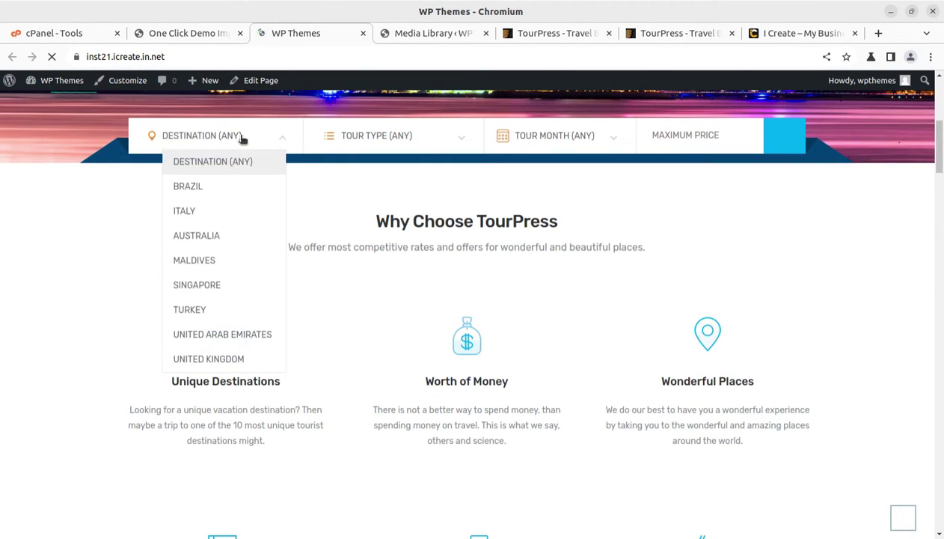
pyautogui.click(206, 189)
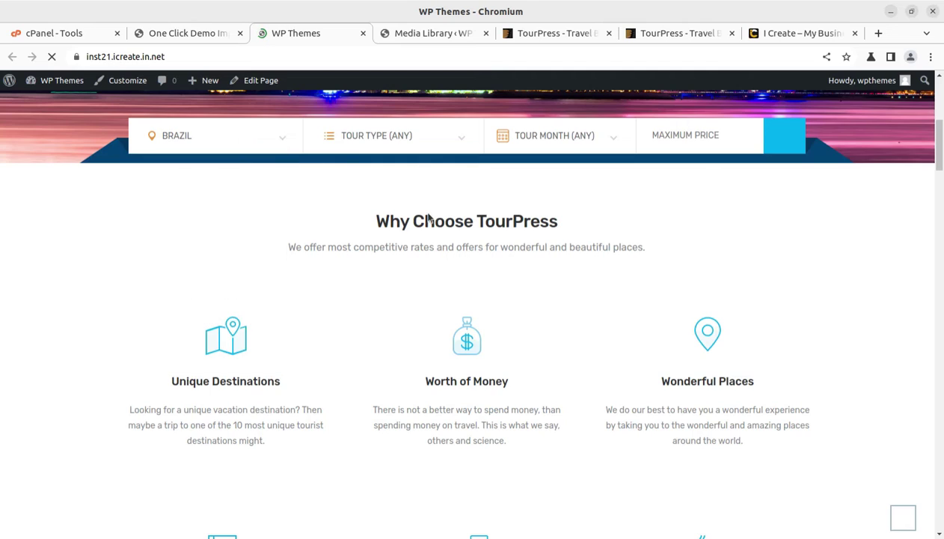
# - Open the Tours List page from the site's Tours menu
pyautogui.scroll(4, 426, 195)
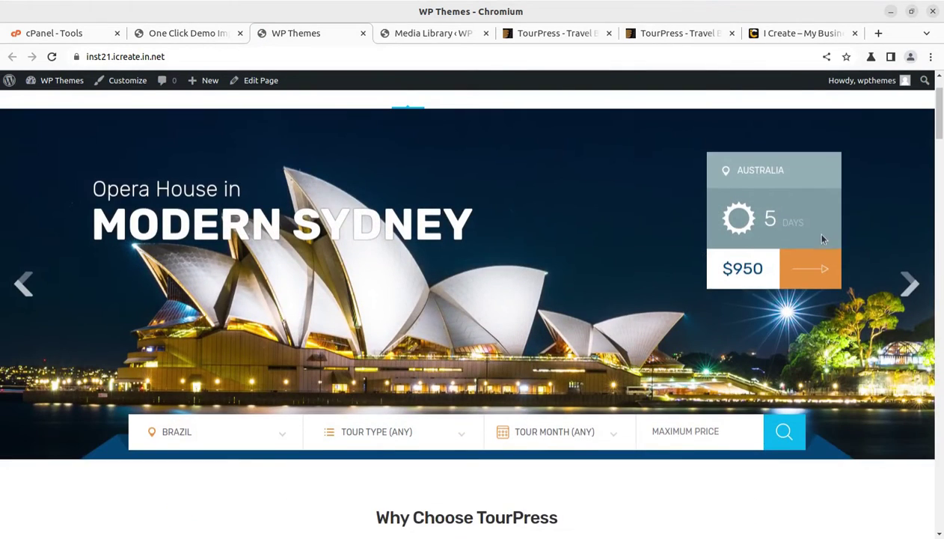
pyautogui.scroll(1, 823, 240)
pyautogui.moveTo(457, 153)
pyautogui.click(459, 197)
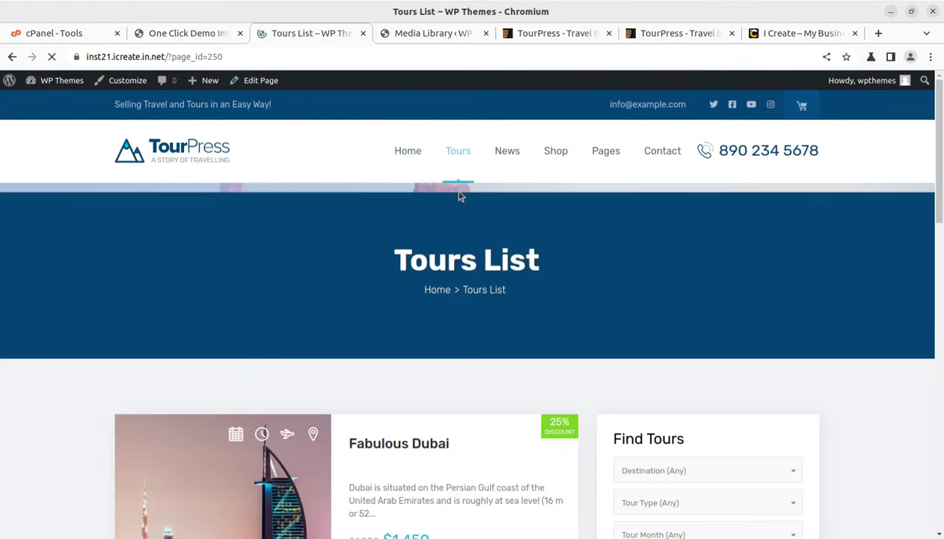
pyautogui.scroll(-3, 588, 400)
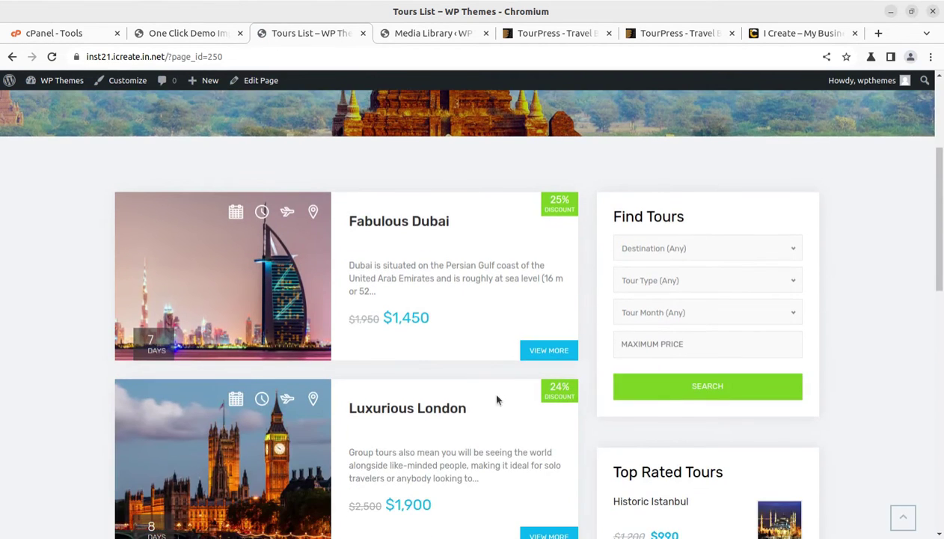
# - Open the Fabulous Dubai tour page and review its 7-day details and two reviews at $1,450
pyautogui.click(533, 352)
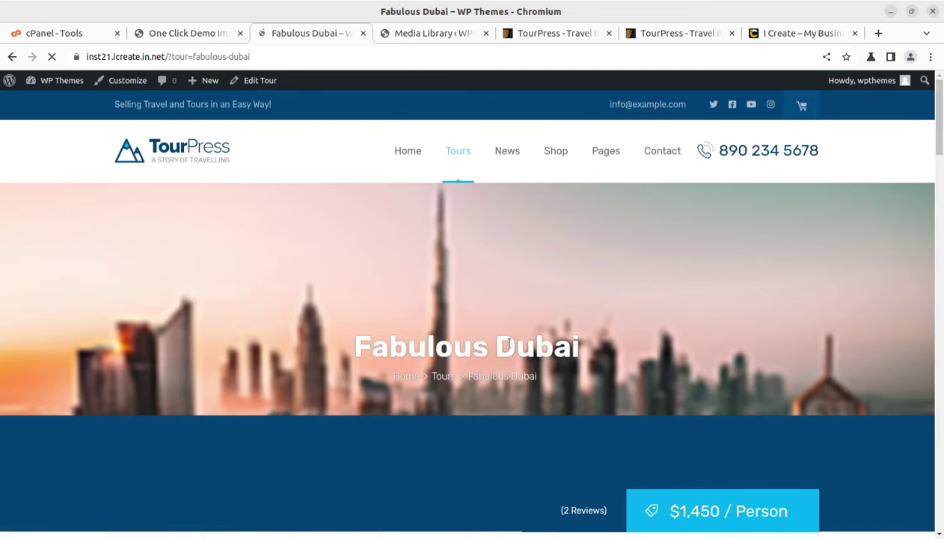
pyautogui.scroll(-8, 511, 346)
pyautogui.scroll(-10, 511, 350)
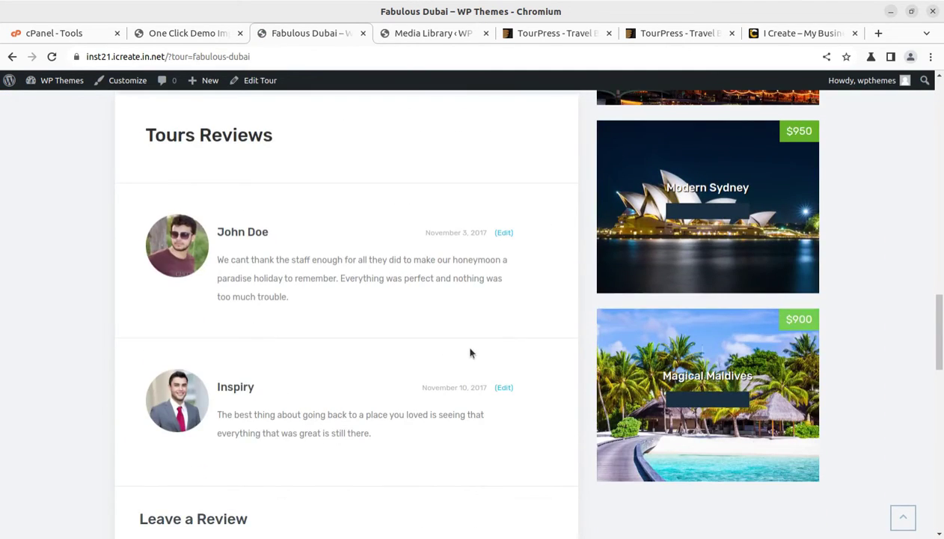
pyautogui.scroll(15, 469, 353)
pyautogui.scroll(-4, 523, 434)
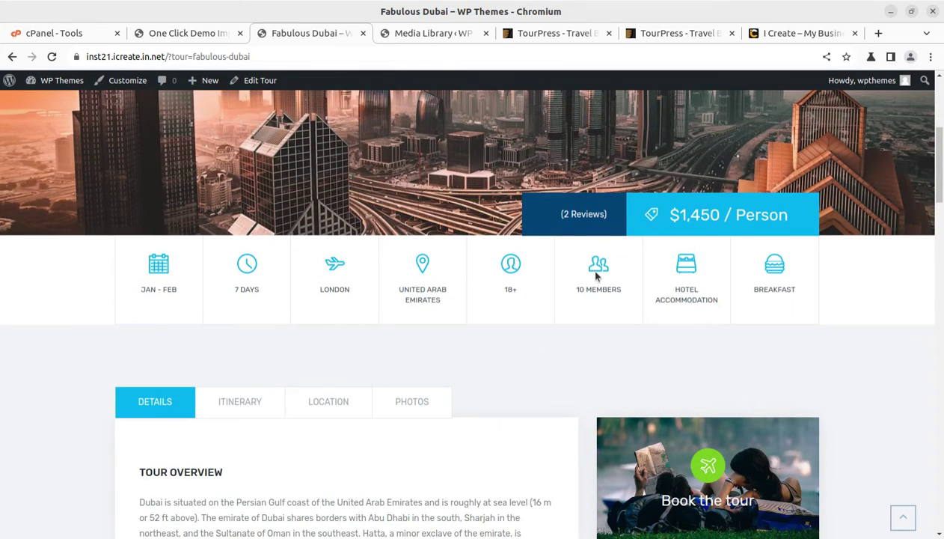
pyautogui.click(591, 214)
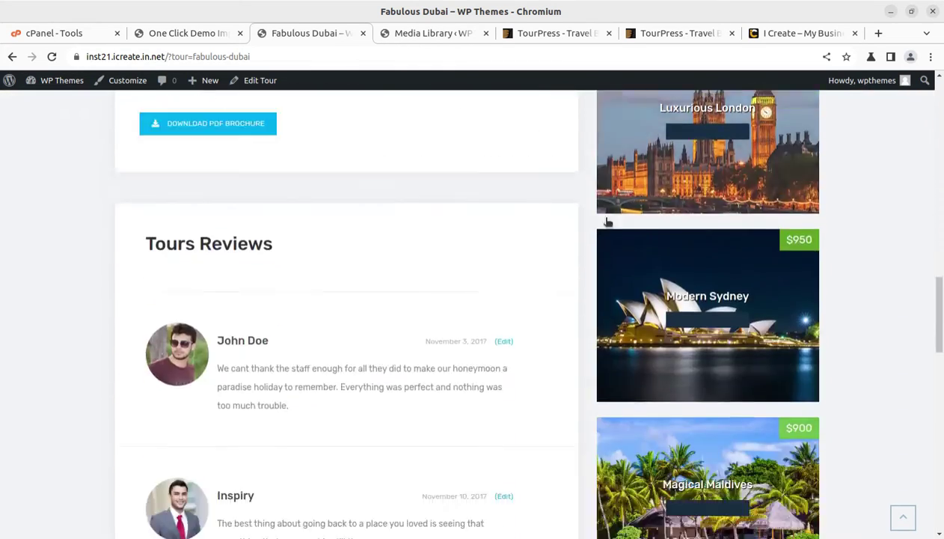
pyautogui.scroll(15, 352, 449)
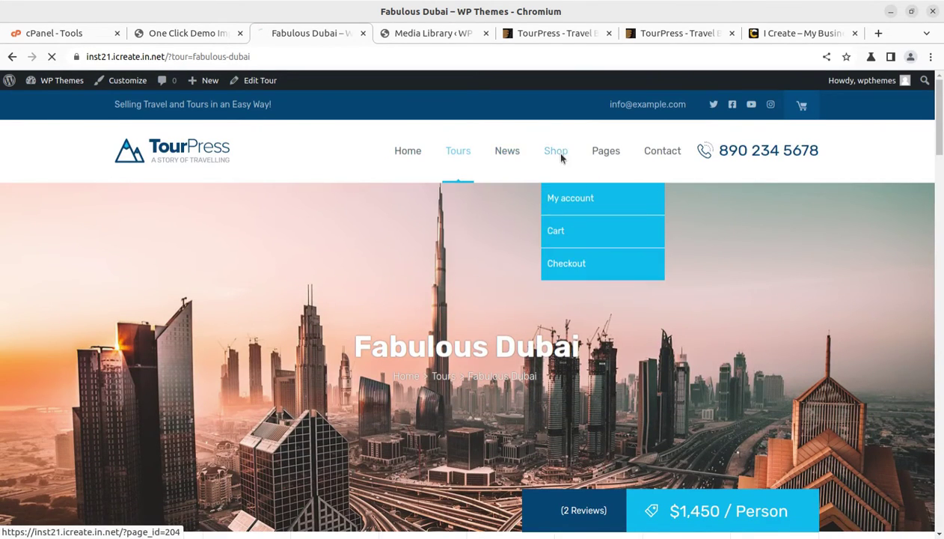
# - Browse the live site's Shop page, then open the FAQs page
pyautogui.click(560, 153)
pyautogui.scroll(-4, 464, 314)
pyautogui.scroll(4, 523, 237)
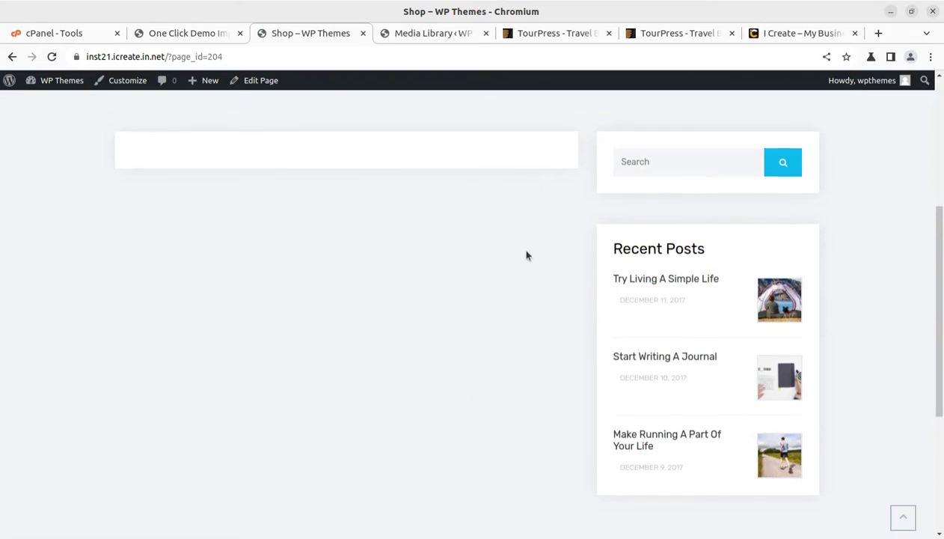
pyautogui.moveTo(610, 165)
pyautogui.click(606, 201)
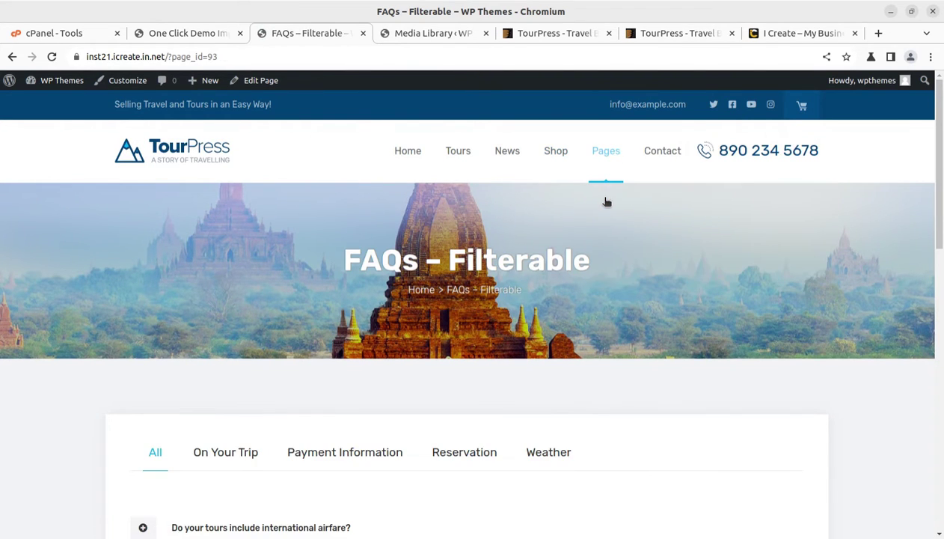
# - Look over the FAQs and home page, then return to the Import Complete results
pyautogui.scroll(-5, 432, 344)
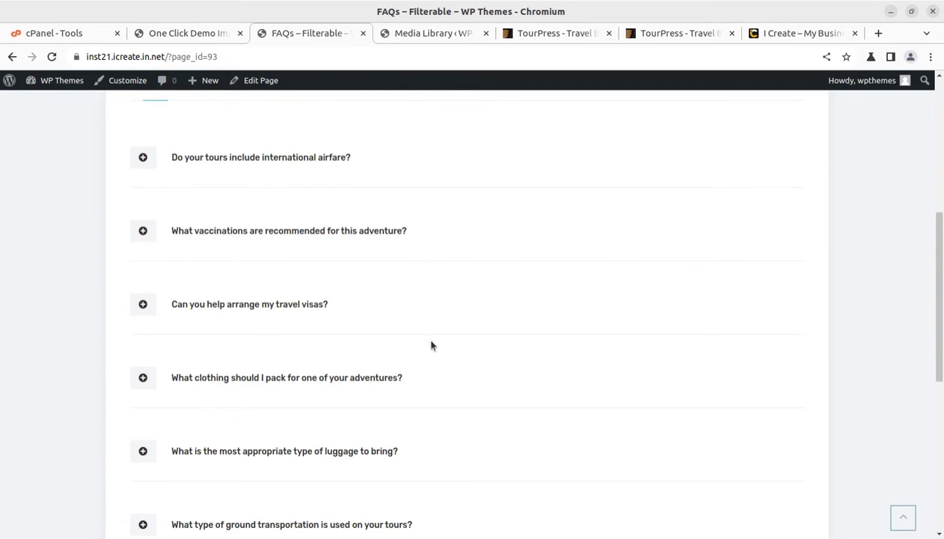
pyautogui.scroll(5, 431, 345)
pyautogui.click(408, 151)
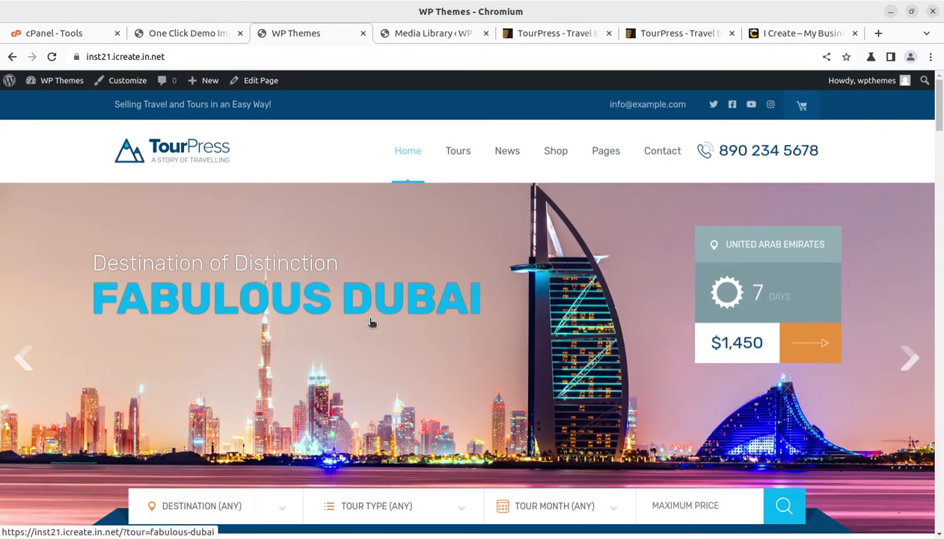
pyautogui.click(192, 36)
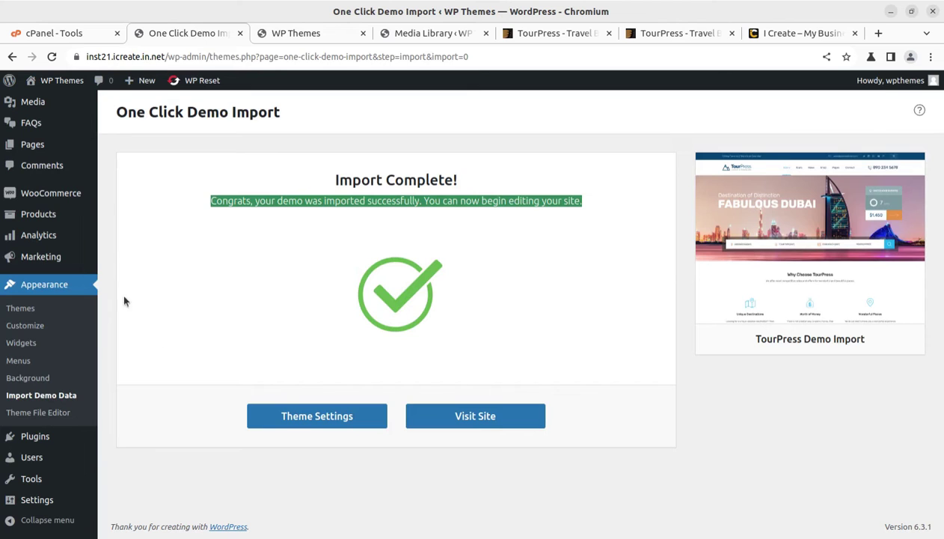
# - Visit the site and Themes screen, then list all Easy Tours, including Fabulous Dubai at $1,450
pyautogui.click(41, 85)
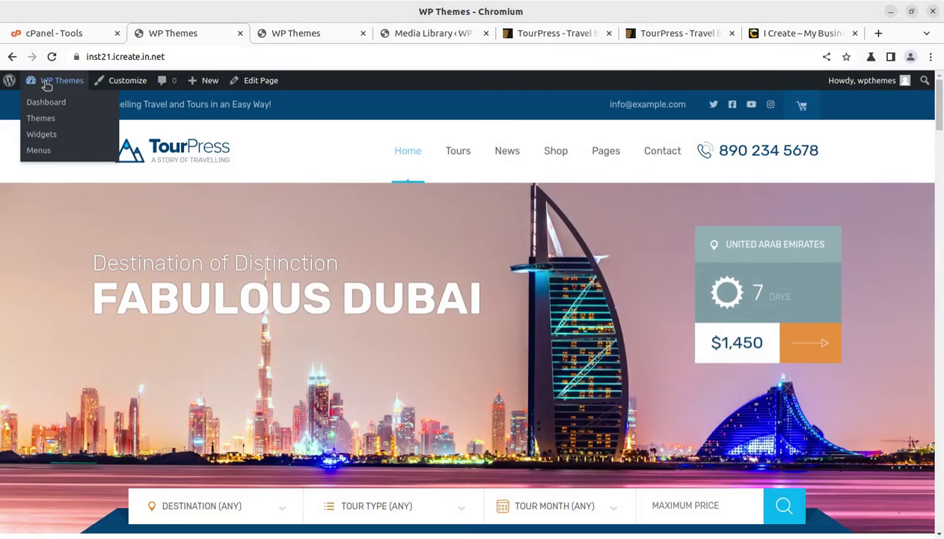
pyautogui.click(41, 117)
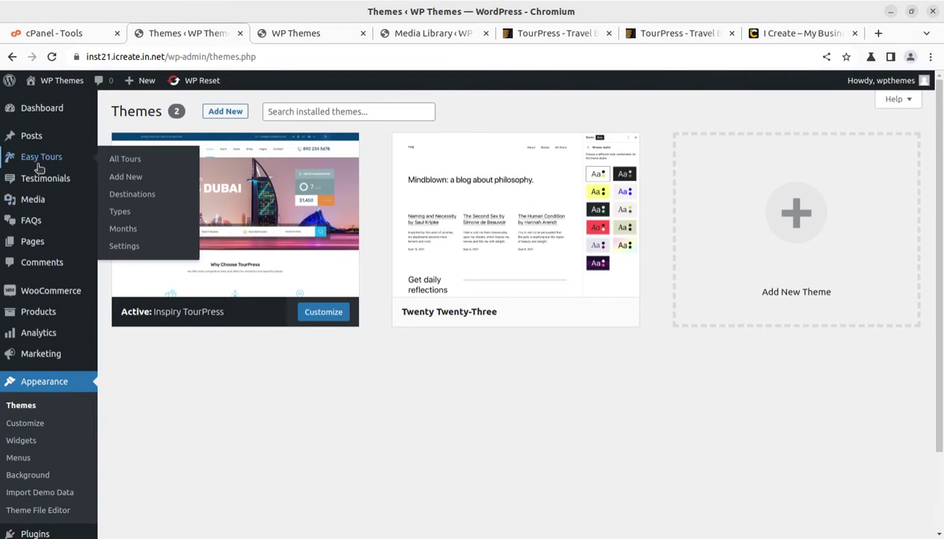
pyautogui.moveTo(39, 110)
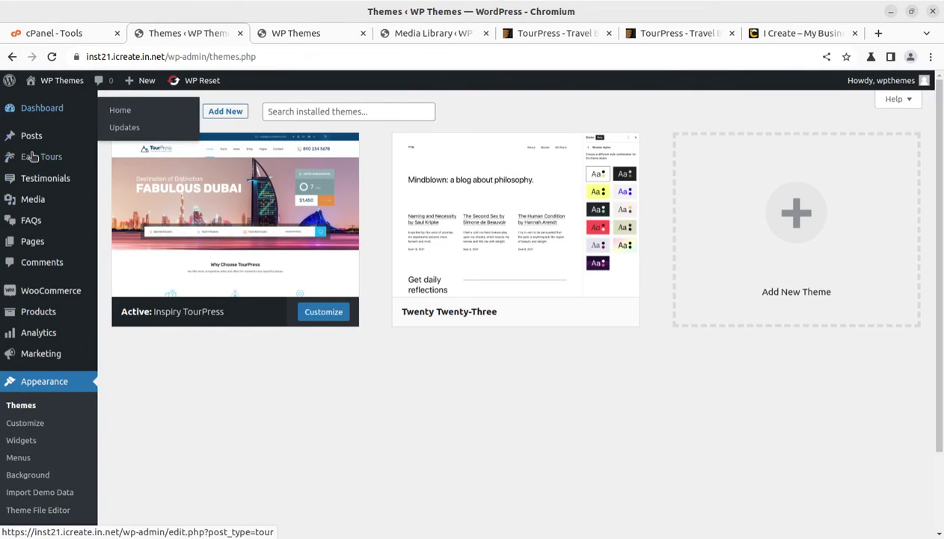
pyautogui.moveTo(34, 159)
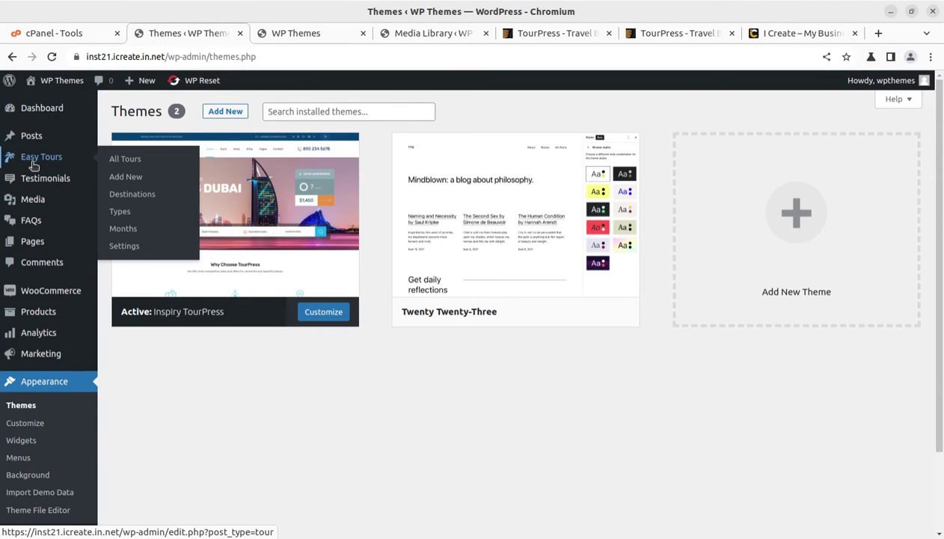
pyautogui.click(33, 163)
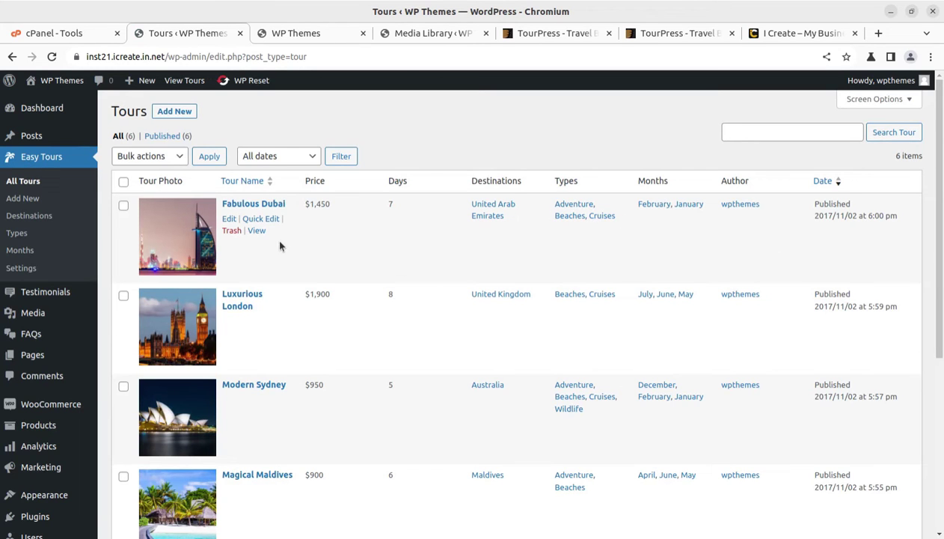
pyautogui.scroll(-5, 259, 268)
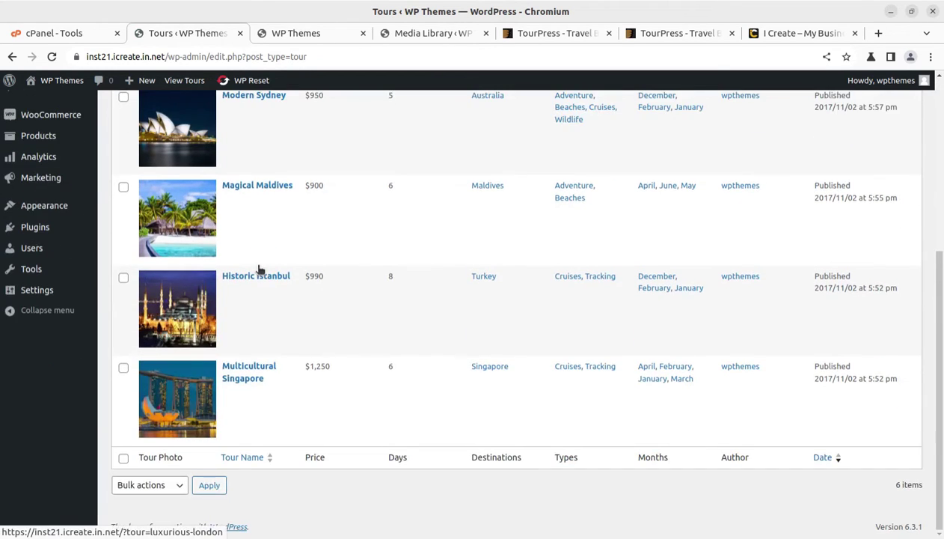
pyautogui.scroll(5, 259, 268)
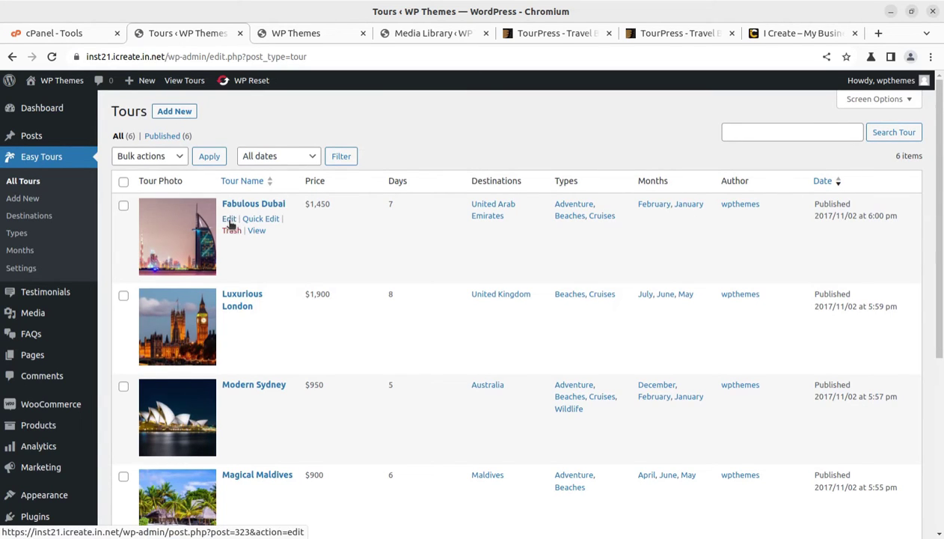
# - Edit Fabulous Dubai and expand its Destinations (United Arab Emirates) and Tour Image panels
pyautogui.click(229, 219)
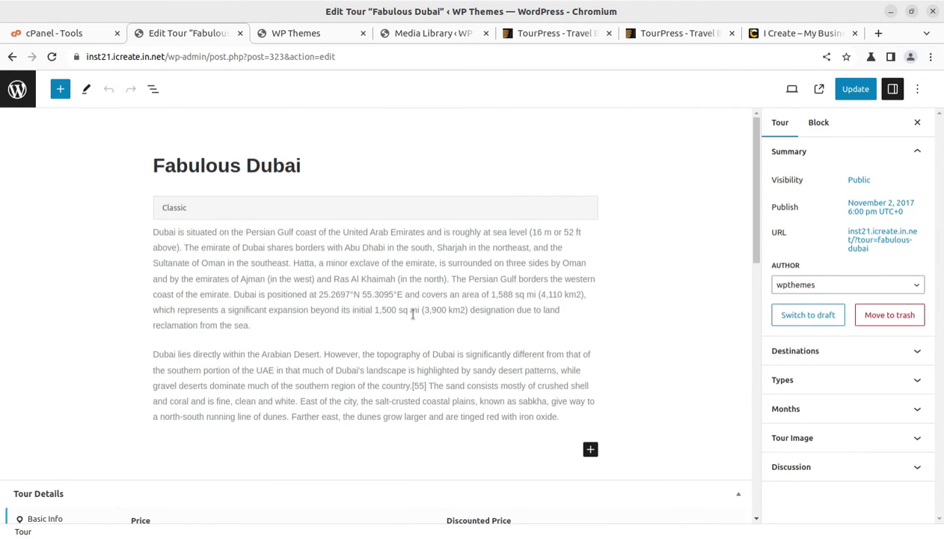
pyautogui.click(828, 351)
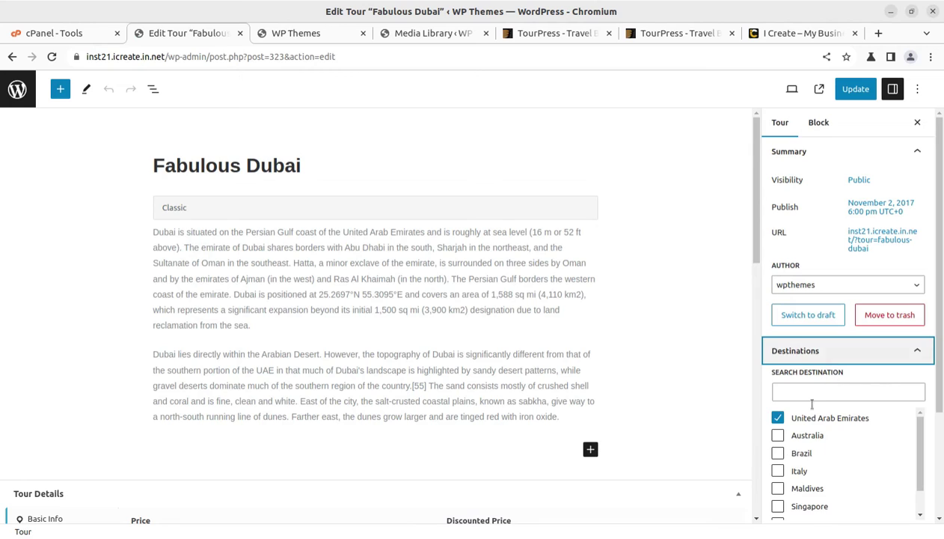
pyautogui.scroll(-1, 880, 380)
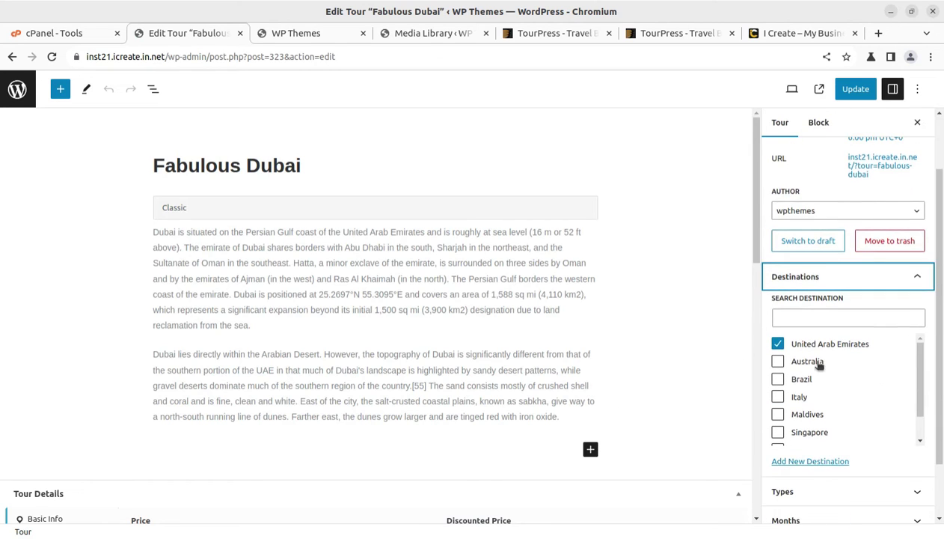
pyautogui.scroll(-5, 845, 367)
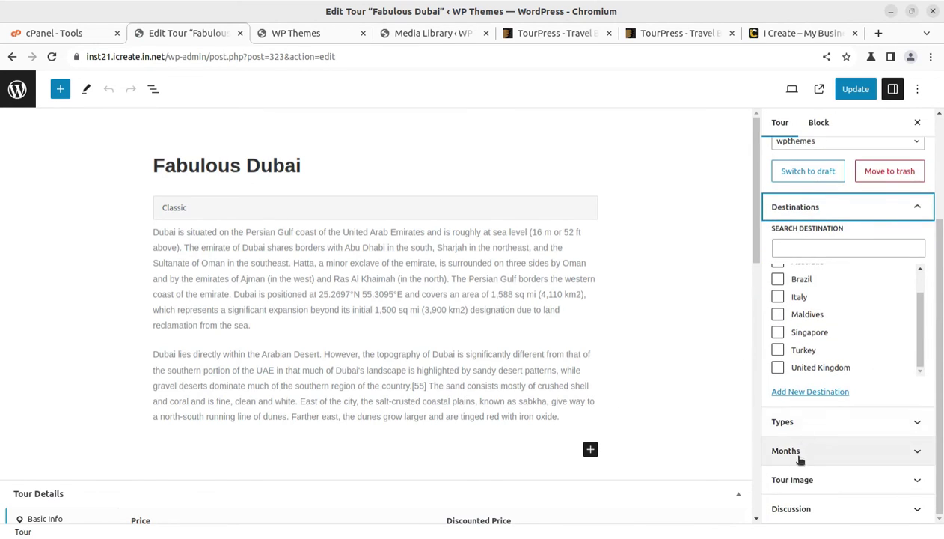
pyautogui.click(845, 488)
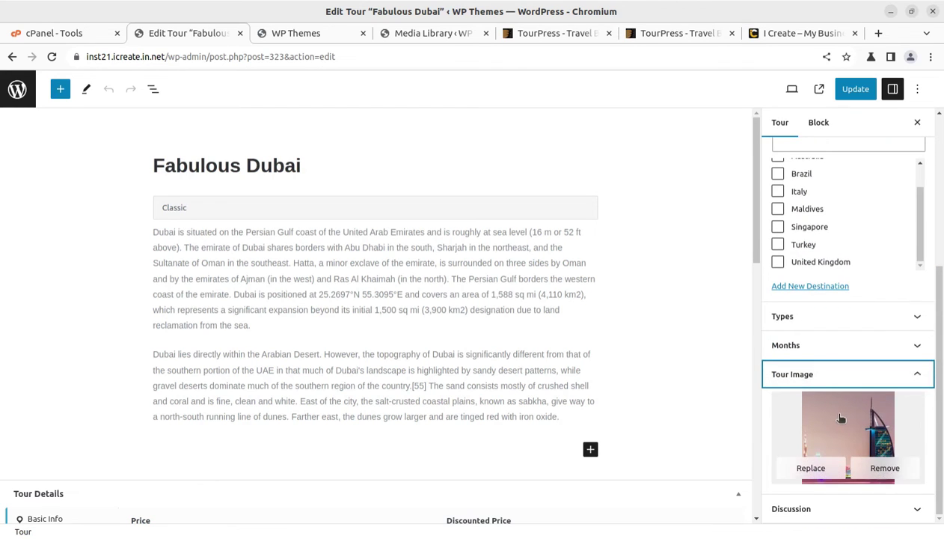
pyautogui.scroll(3, 800, 322)
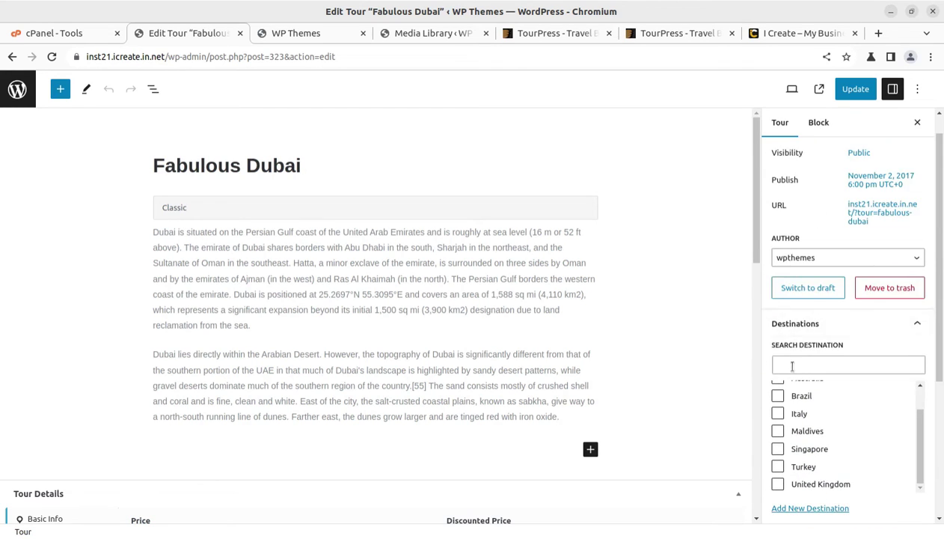
# - Scroll to Fabulous Dubai's Tour Details: price 1950, discounted 1450, 7 days, departing London
pyautogui.click(195, 280)
pyautogui.scroll(-3, 363, 332)
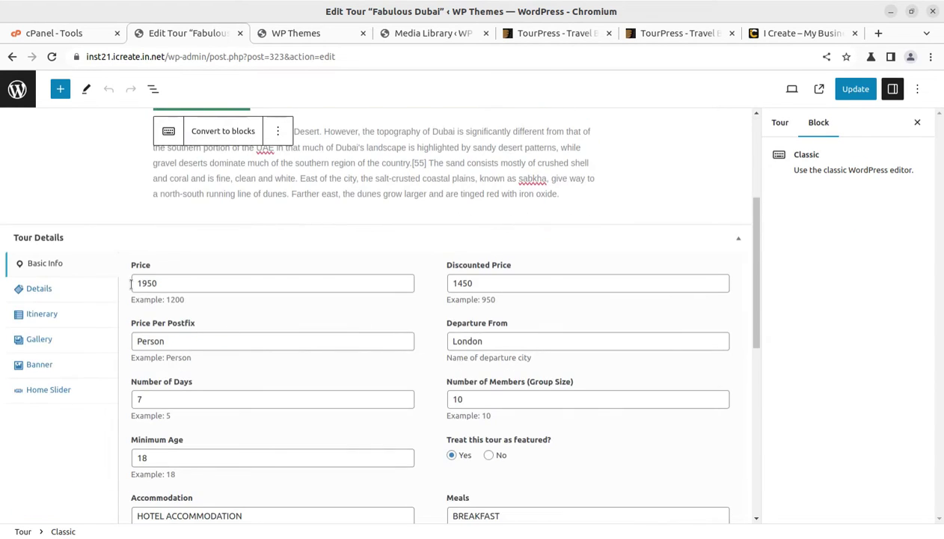
pyautogui.scroll(-3, 464, 292)
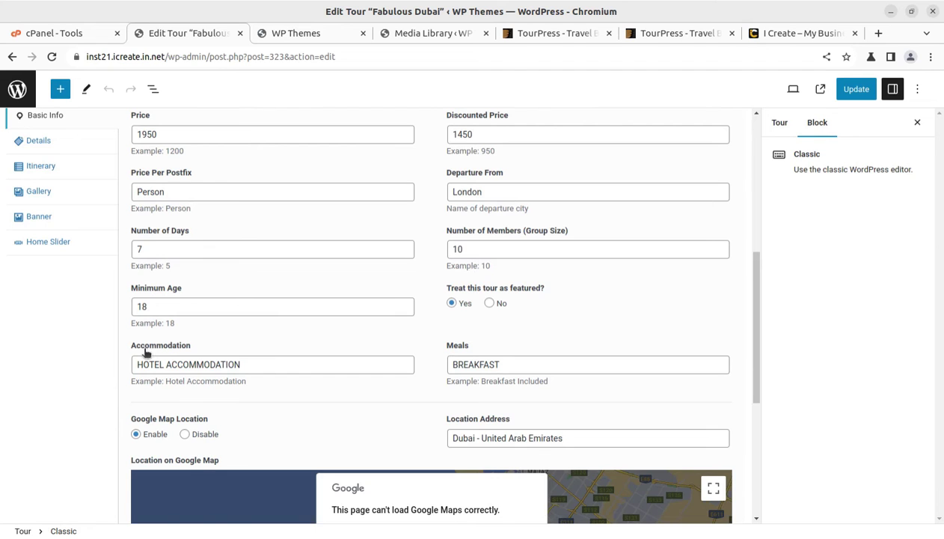
pyautogui.scroll(-4, 369, 363)
pyautogui.scroll(-1, 386, 332)
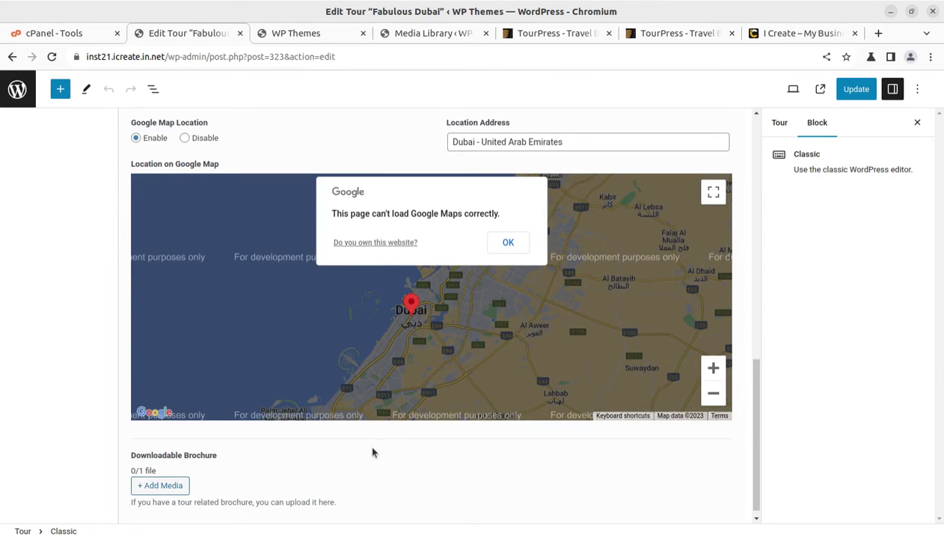
pyautogui.scroll(6, 63, 327)
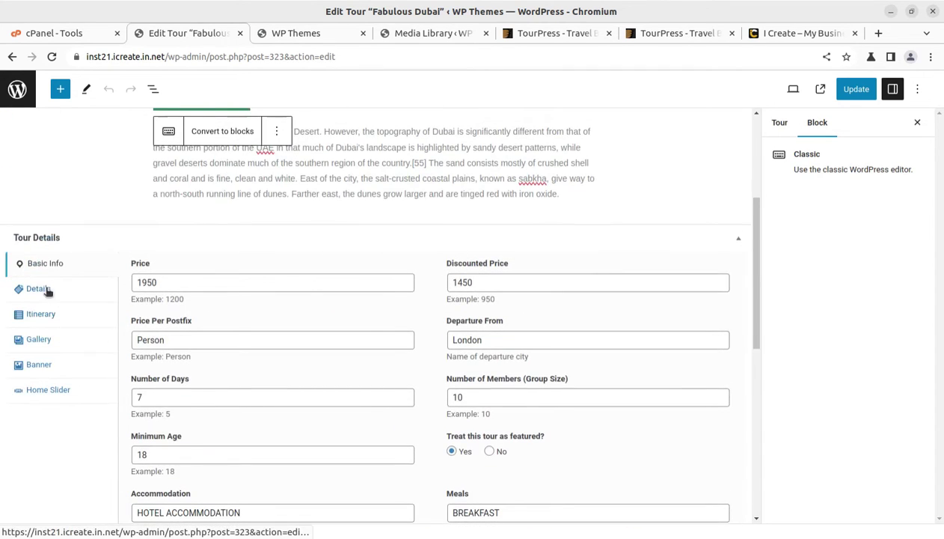
pyautogui.click(40, 289)
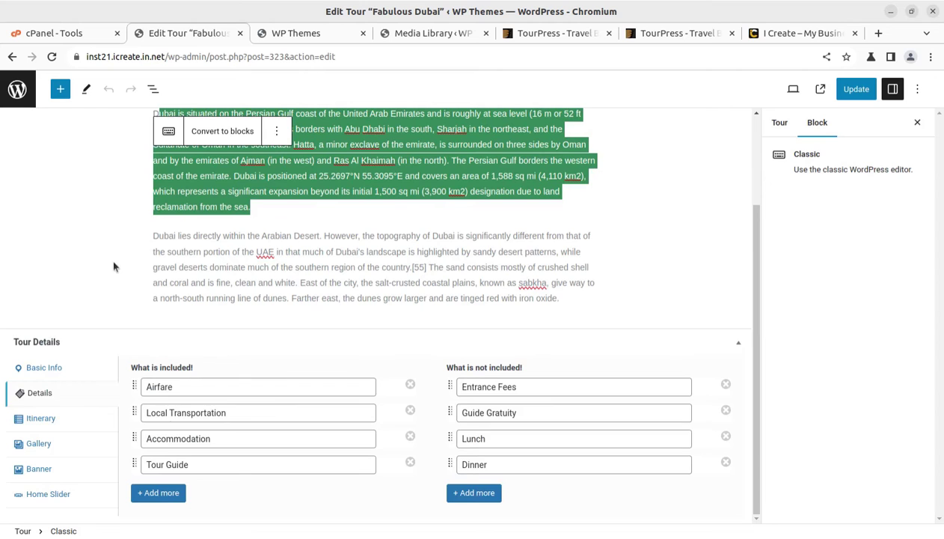
pyautogui.click(39, 420)
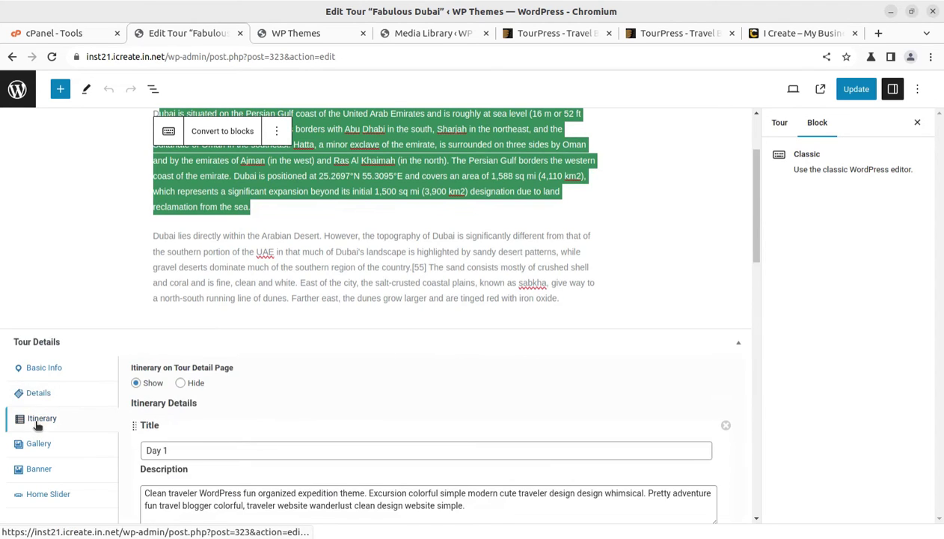
pyautogui.scroll(-3, 525, 351)
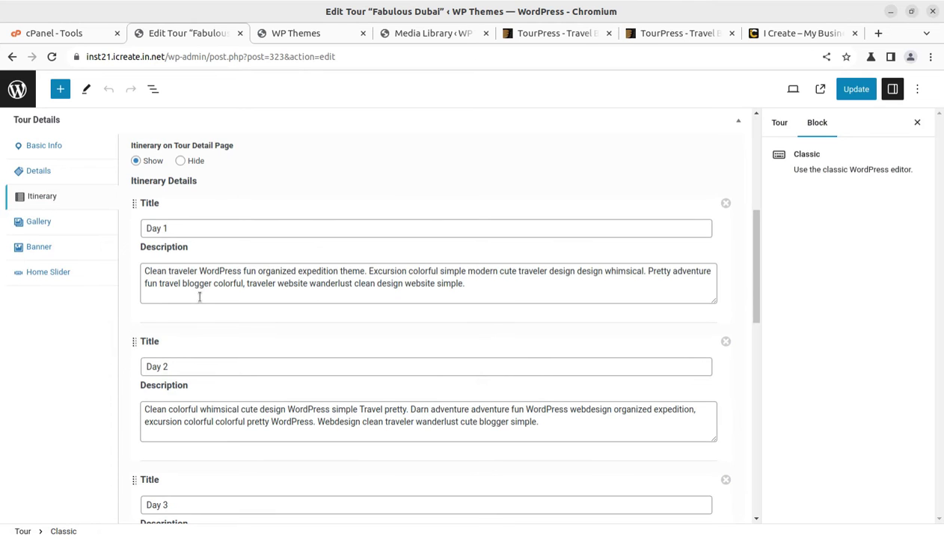
pyautogui.scroll(-10, 172, 260)
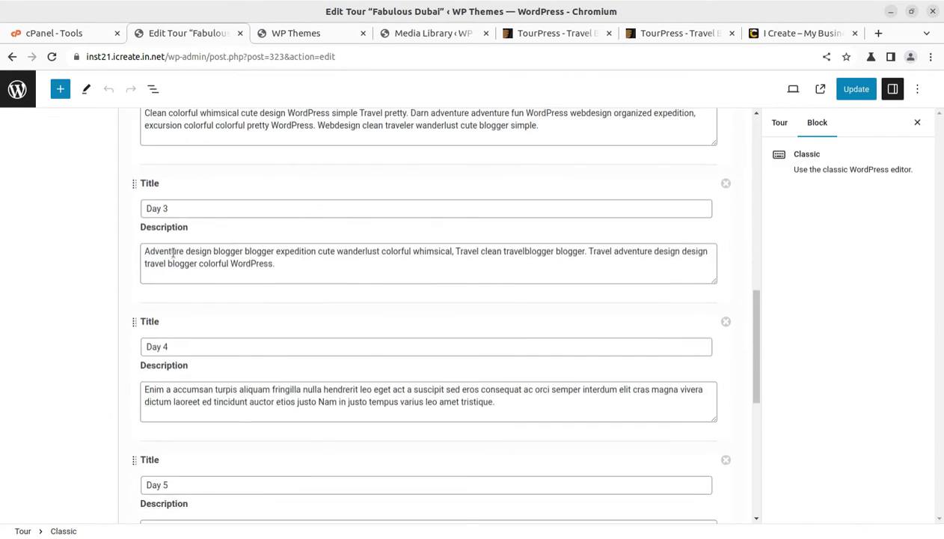
pyautogui.scroll(10, 172, 254)
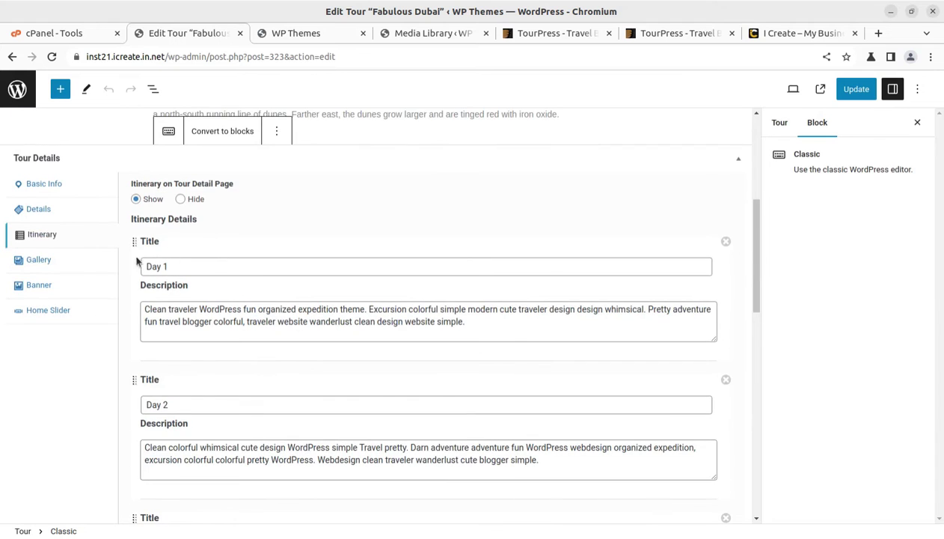
pyautogui.click(30, 260)
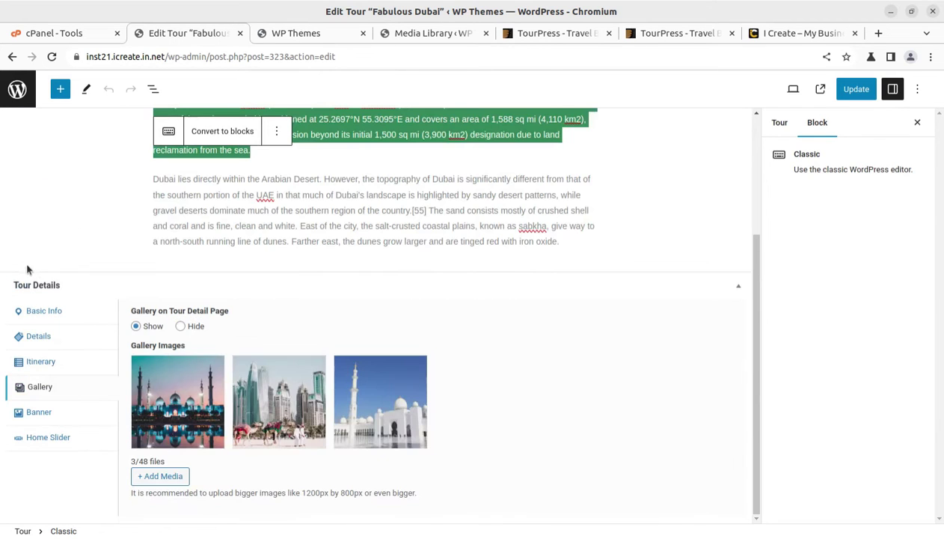
pyautogui.click(35, 412)
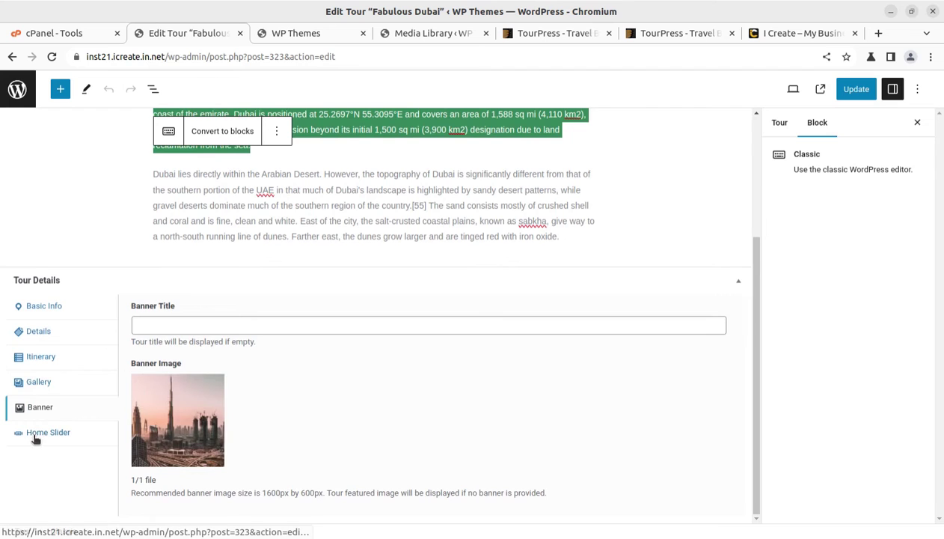
pyautogui.click(35, 438)
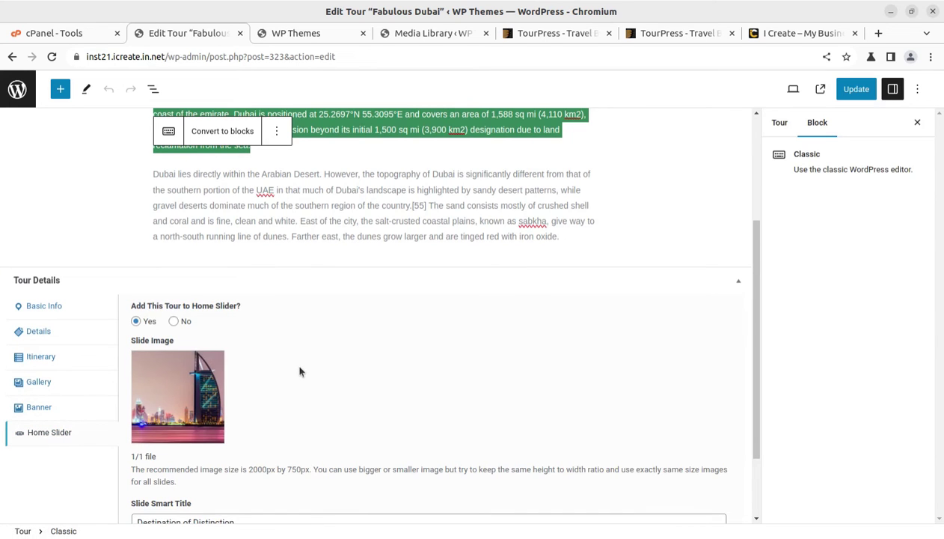
pyautogui.scroll(4, 298, 371)
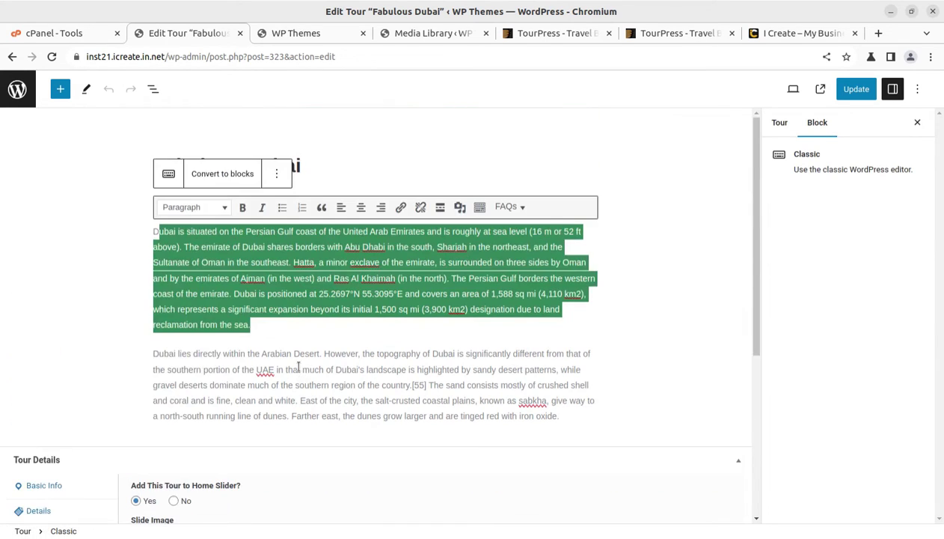
pyautogui.scroll(-6, 299, 367)
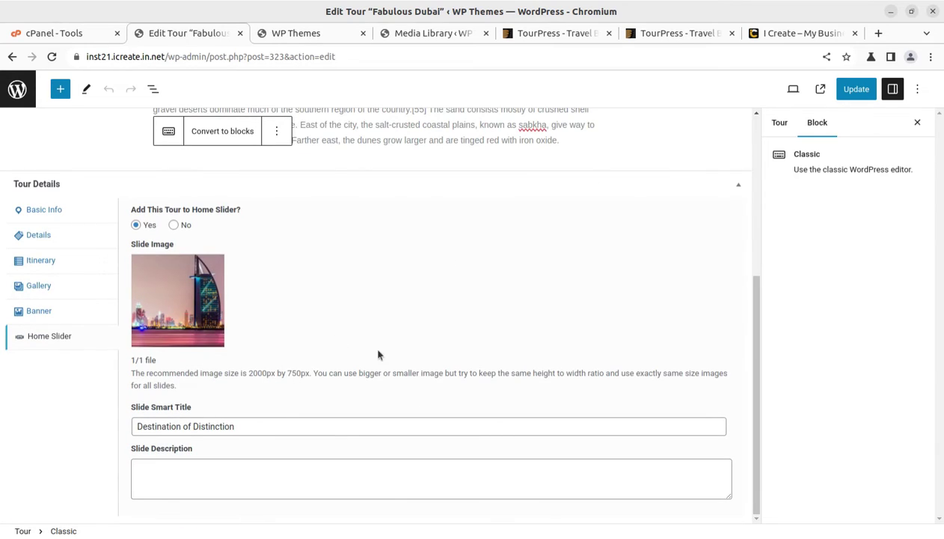
pyautogui.scroll(6, 217, 214)
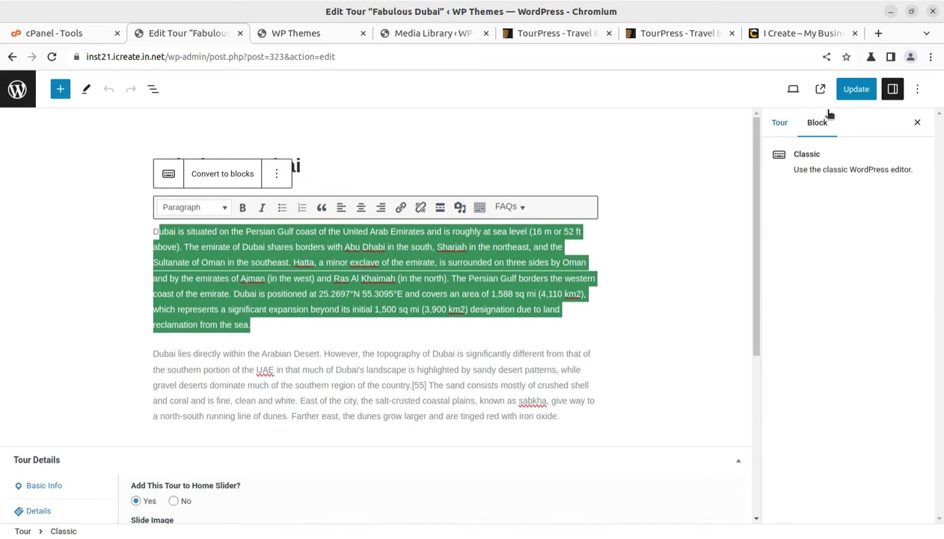
# - Return to the tours list and view the Destinations (8), Types (6) and Months (12) screens
pyautogui.click(18, 89)
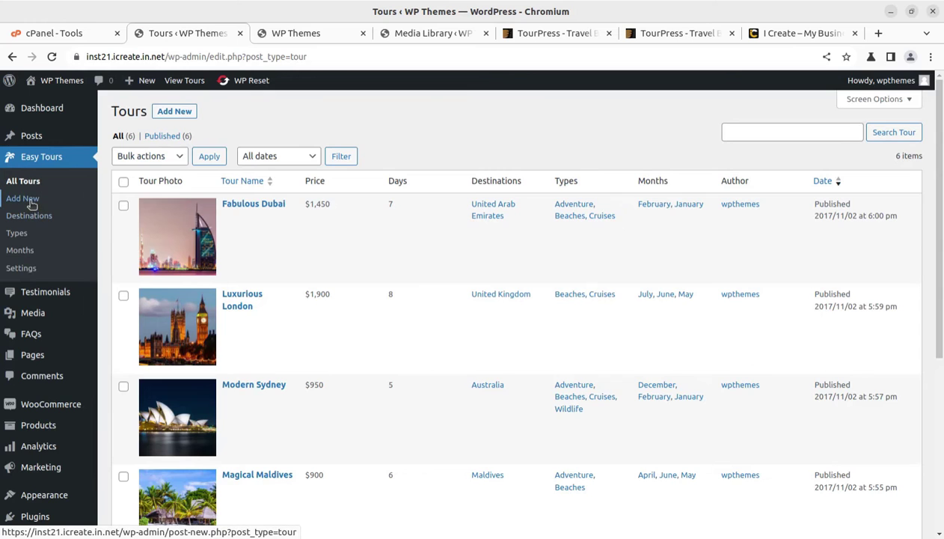
pyautogui.click(29, 220)
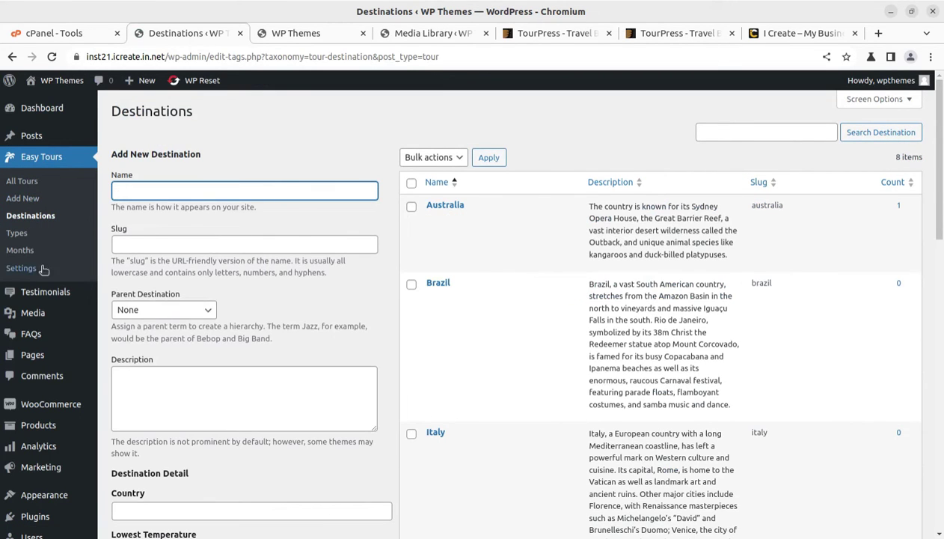
pyautogui.click(18, 234)
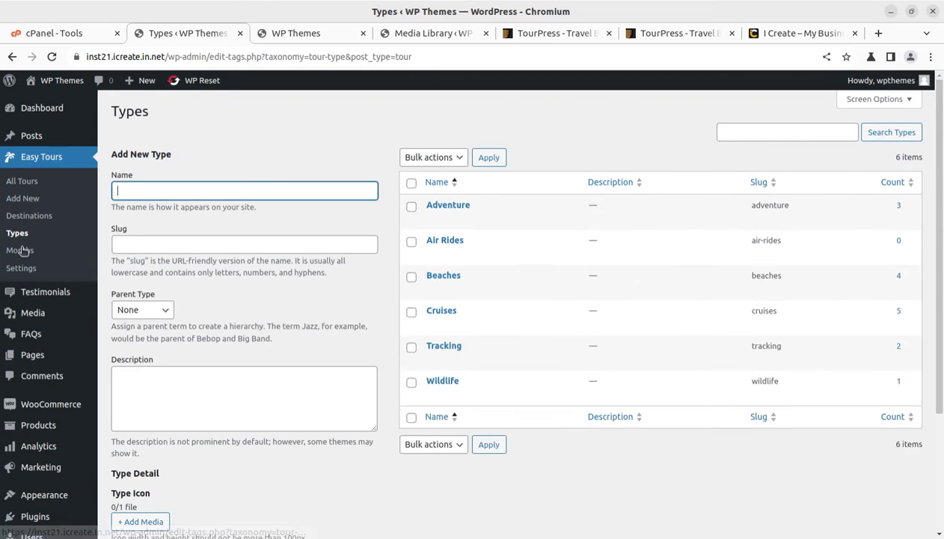
pyautogui.click(21, 250)
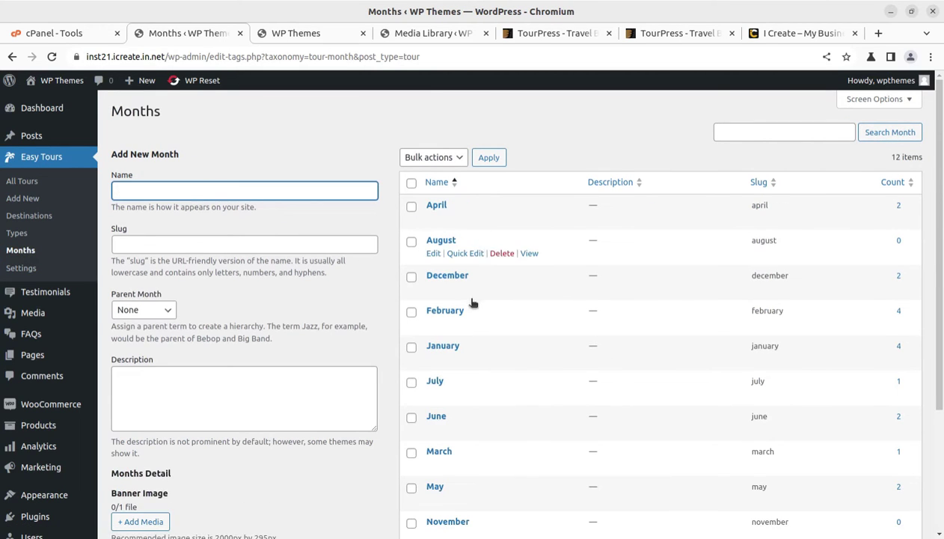
# - In Easy Tours Settings, check the price format and keep the dollar sign Before ($1000)
pyautogui.click(33, 274)
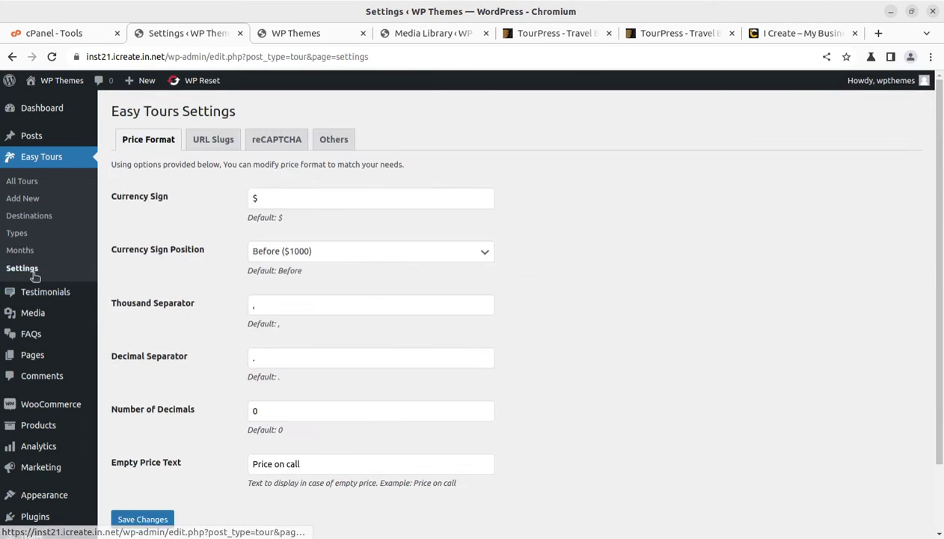
pyautogui.doubleClick(274, 197)
pyautogui.click(202, 218)
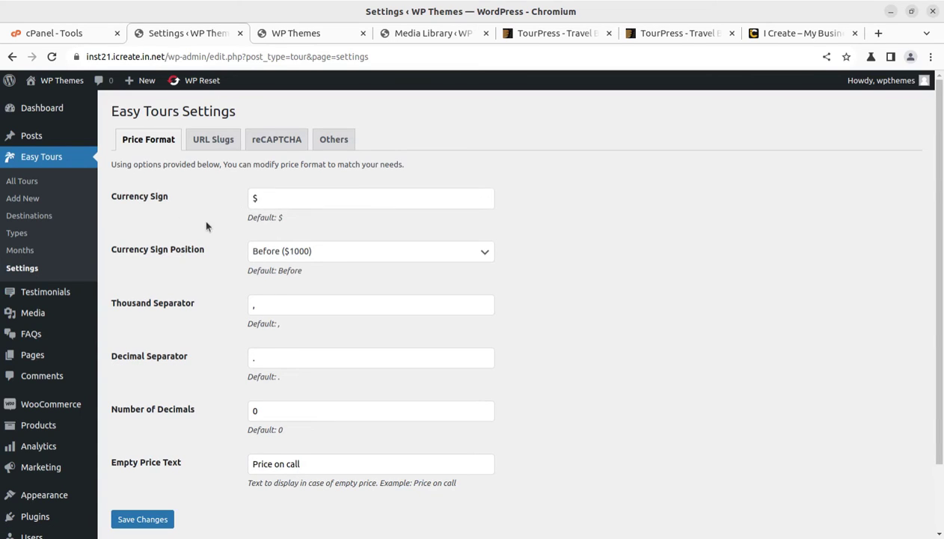
pyautogui.doubleClick(258, 198)
pyautogui.click(324, 256)
pyautogui.click(315, 267)
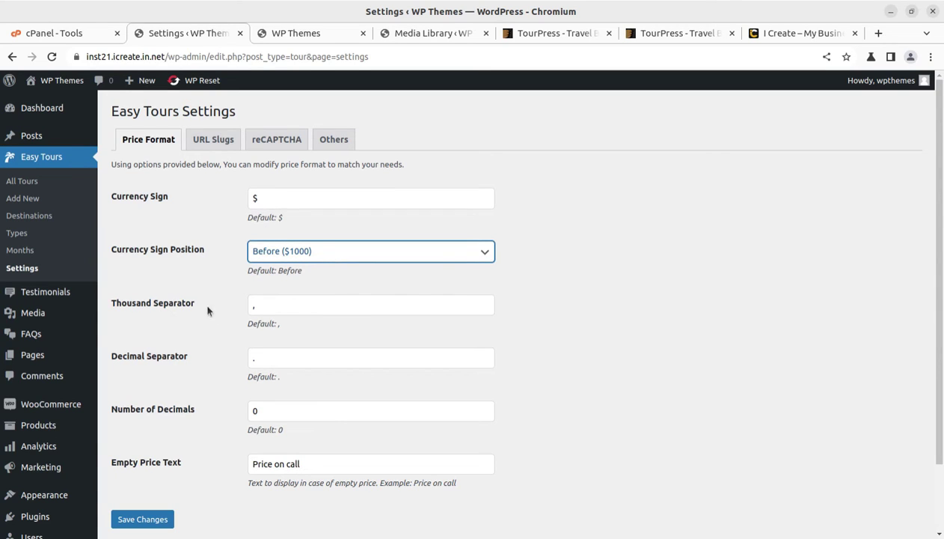
# - Look over the URL Slugs, reCAPTCHA and Google Maps API Key settings, then the testimonials list
pyautogui.click(211, 142)
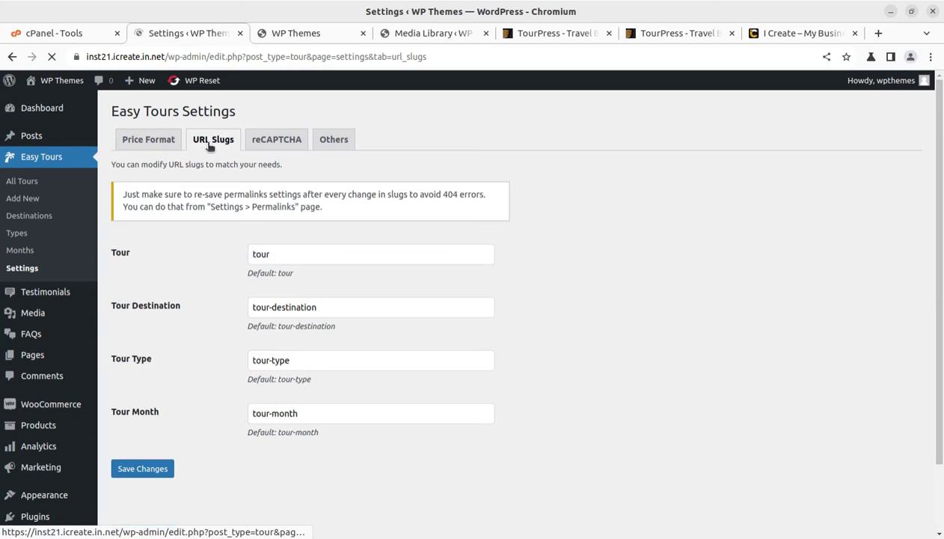
pyautogui.click(270, 144)
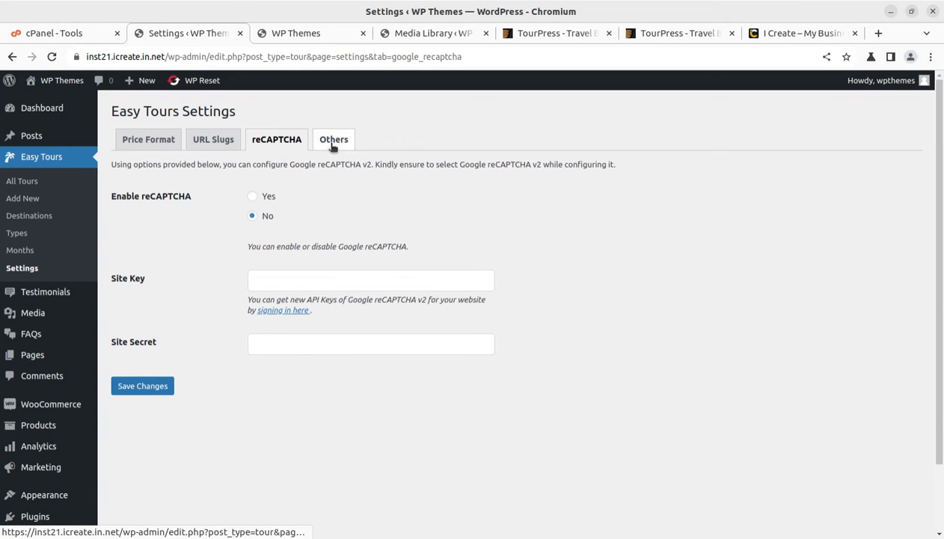
pyautogui.click(330, 146)
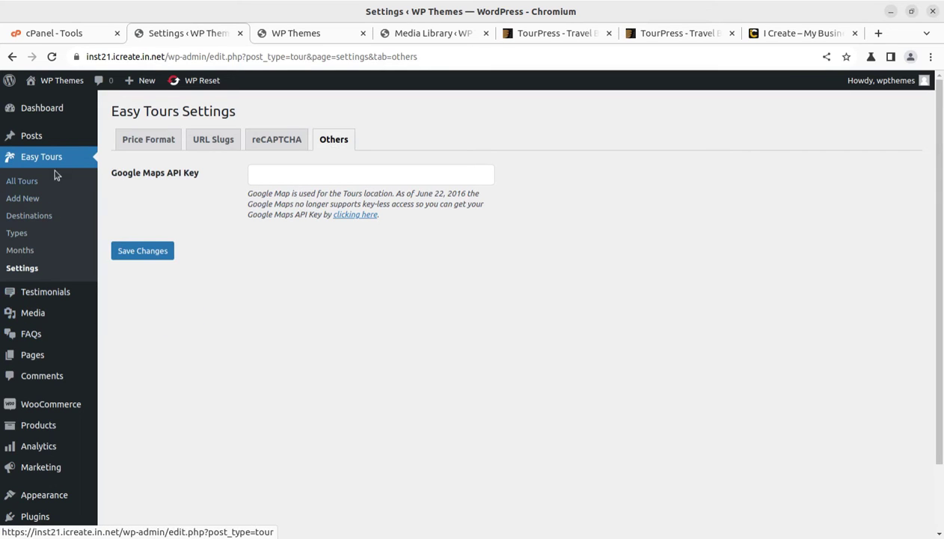
pyautogui.click(35, 297)
# - Look at the testimonials, scroll through the seven imported FAQs, and return to the All Tours list
pyautogui.moveTo(419, 215)
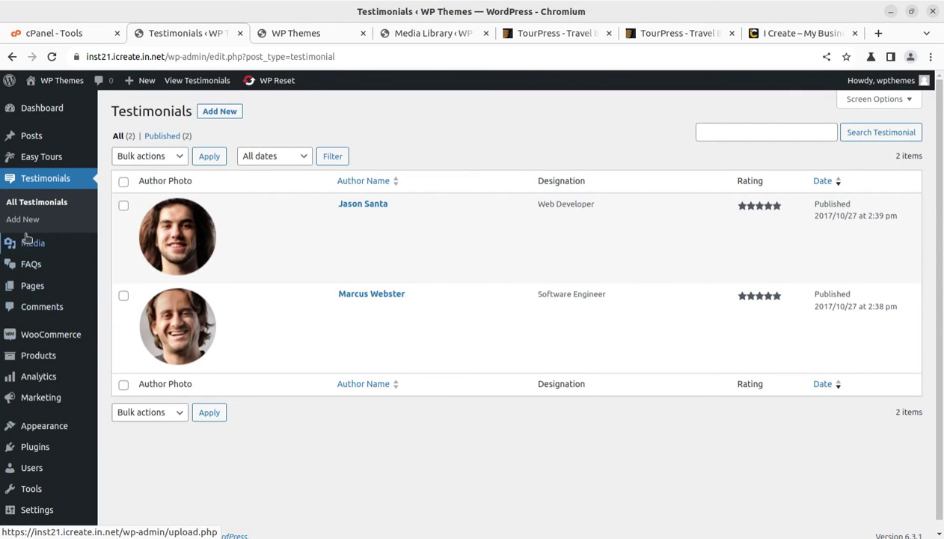
pyautogui.click(37, 268)
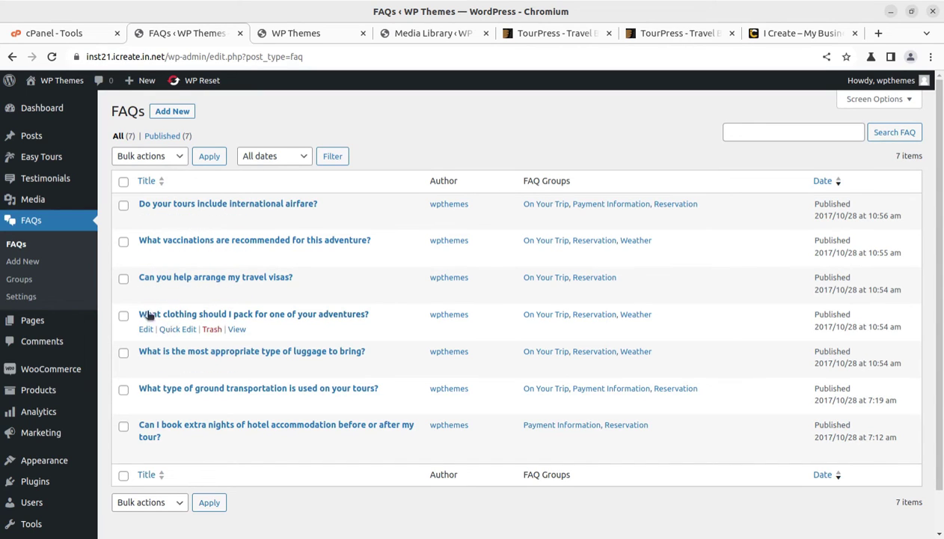
pyautogui.scroll(-1, 62, 323)
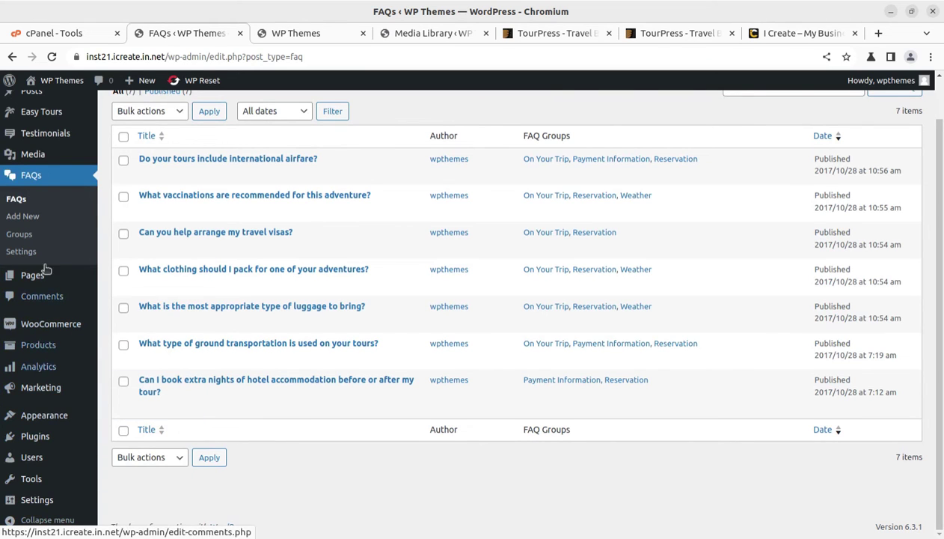
pyautogui.scroll(1, 44, 268)
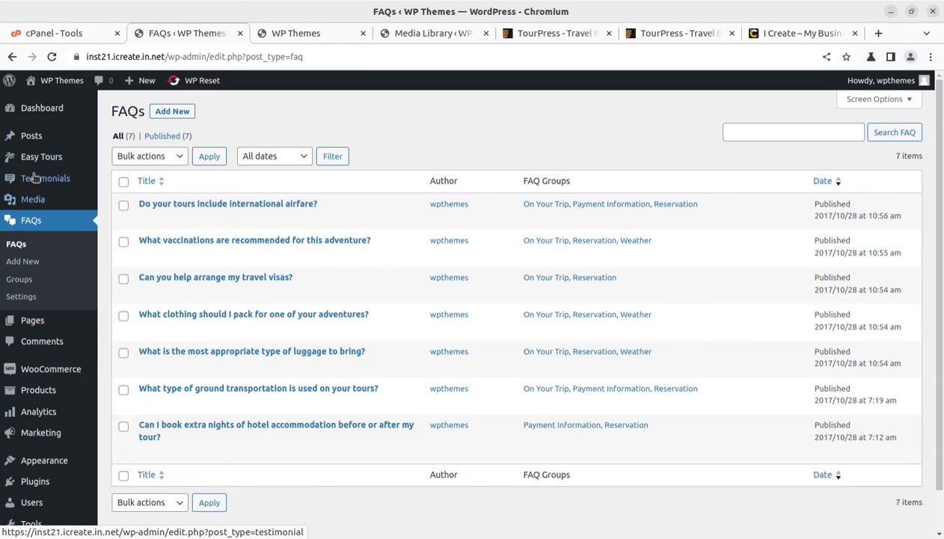
pyautogui.click(36, 164)
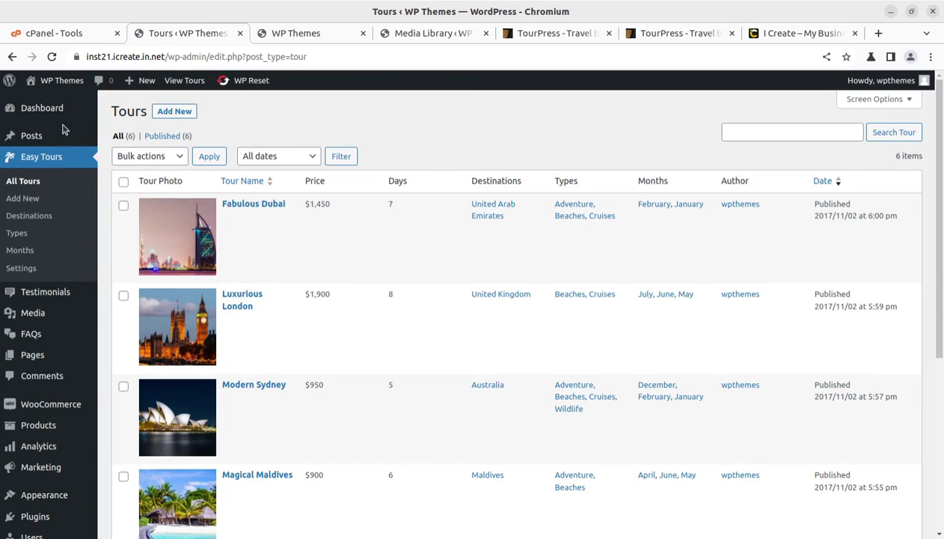
# - Open the live TourPress site in a new tab from Visit Site in the admin bar
pyautogui.moveTo(51, 106)
pyautogui.moveTo(62, 81)
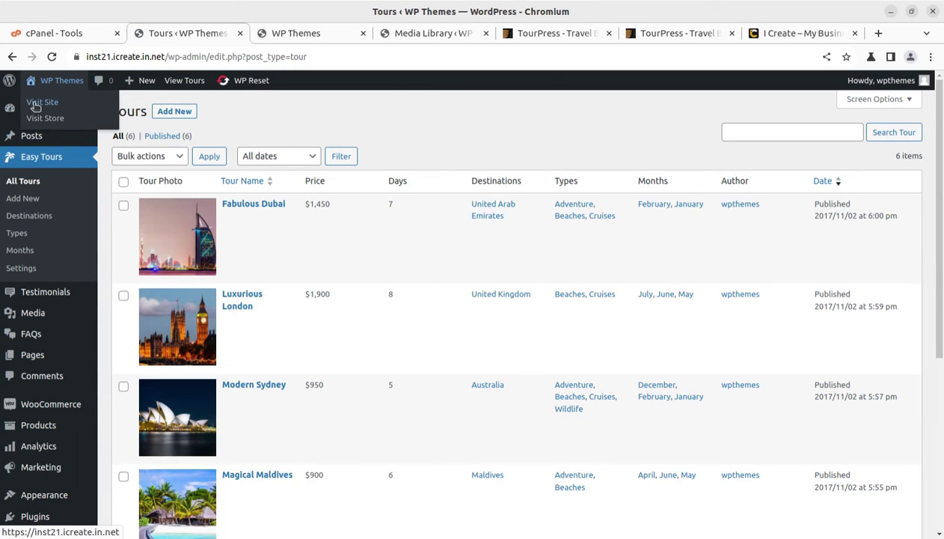
pyautogui.middleClick(44, 98)
pyautogui.click(271, 37)
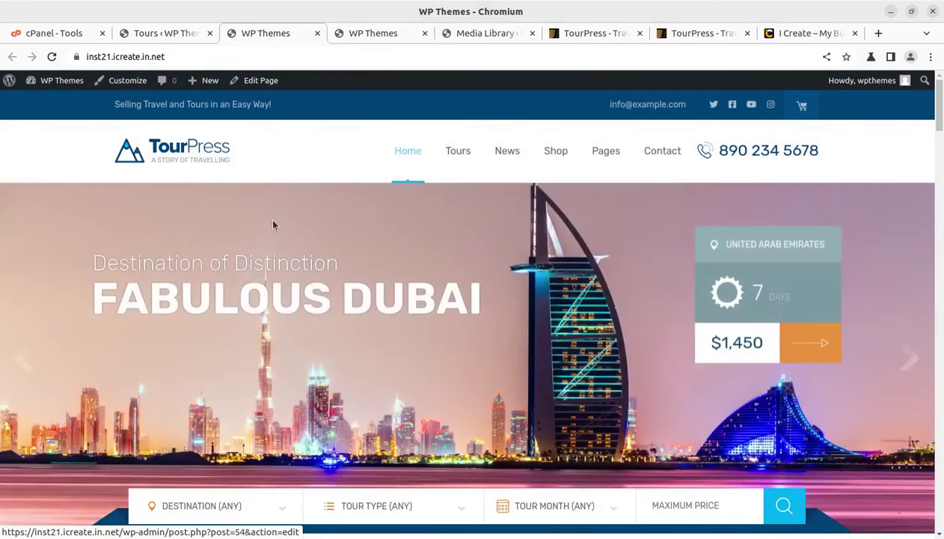
# - View the Modern Sydney tour page, then go back to the site's home page via the logo
pyautogui.moveTo(460, 153)
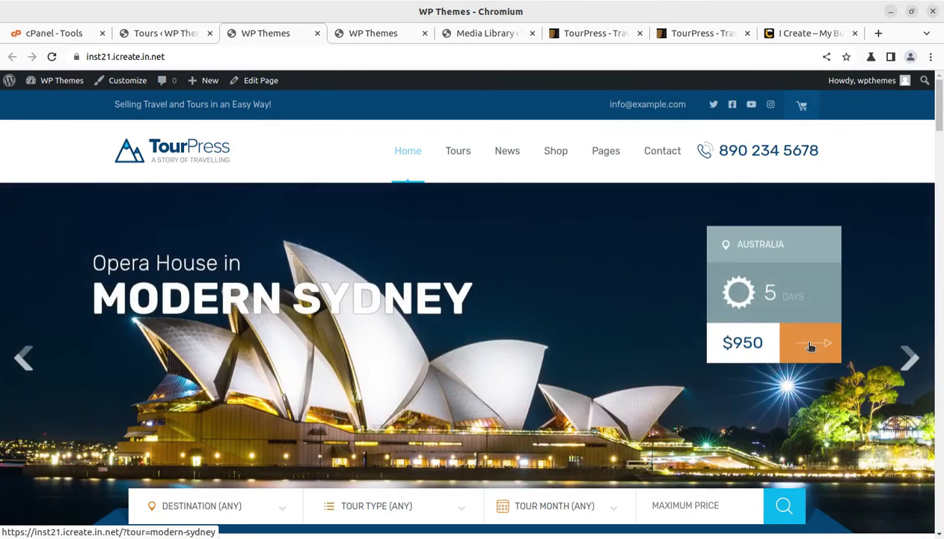
pyautogui.click(809, 346)
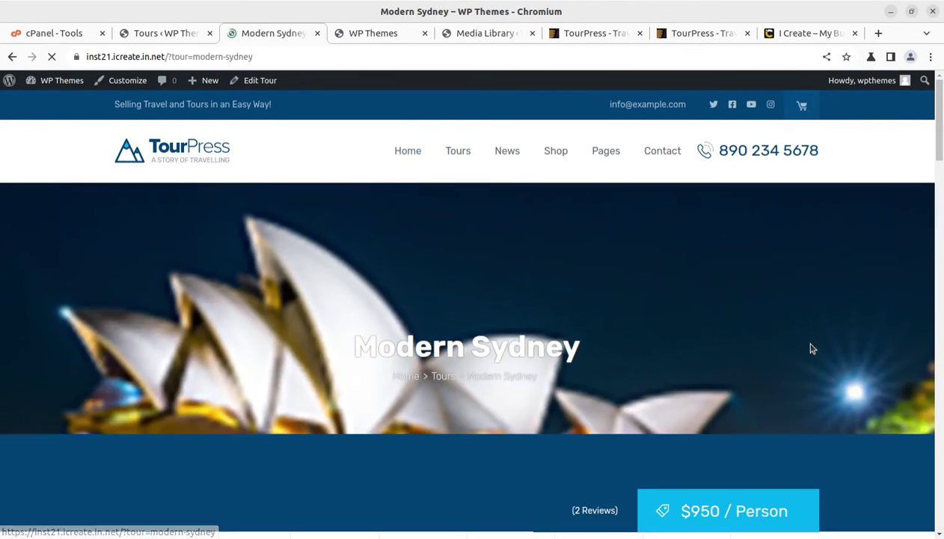
pyautogui.scroll(-4, 529, 307)
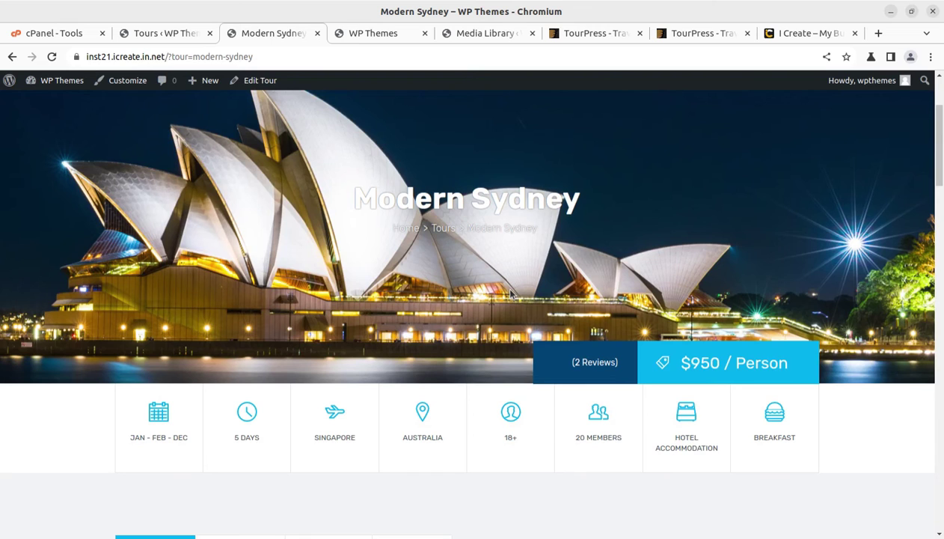
pyautogui.scroll(4, 528, 279)
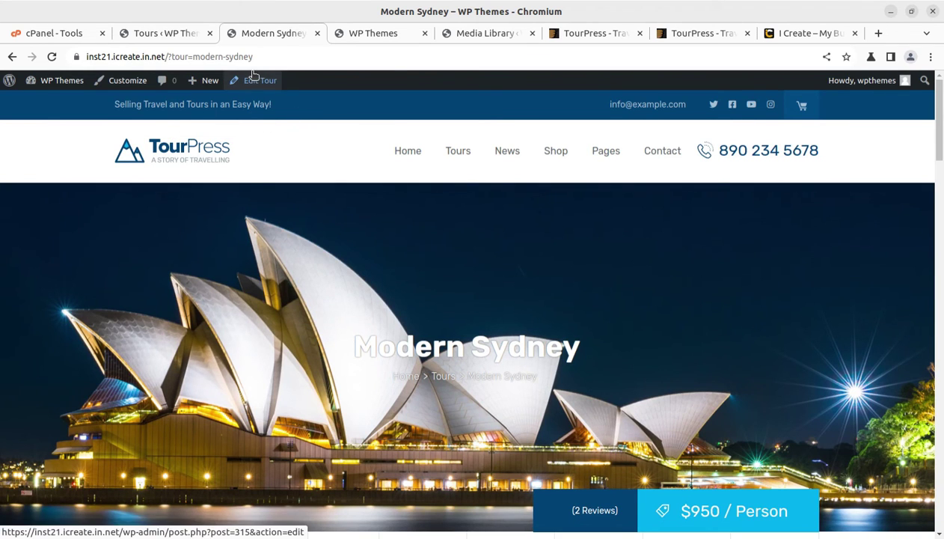
pyautogui.scroll(-8, 262, 276)
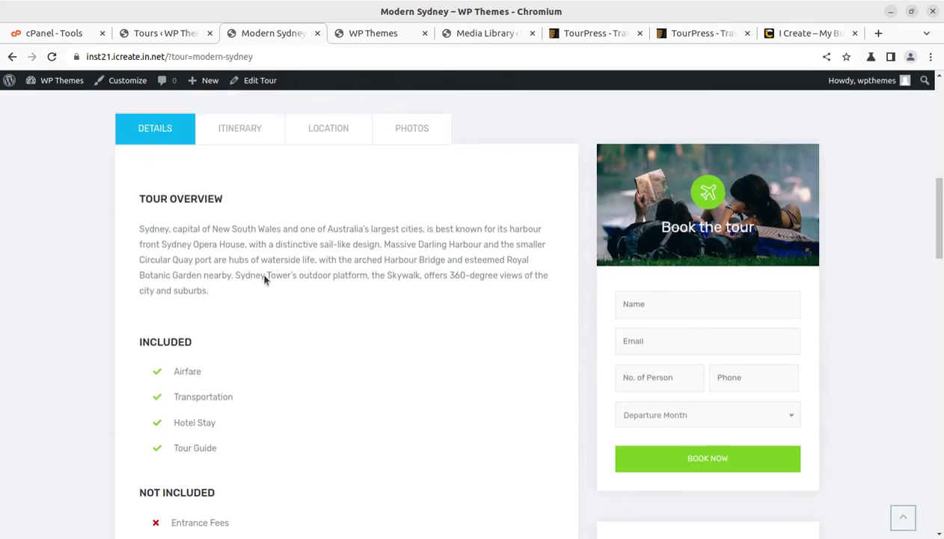
pyautogui.scroll(8, 264, 279)
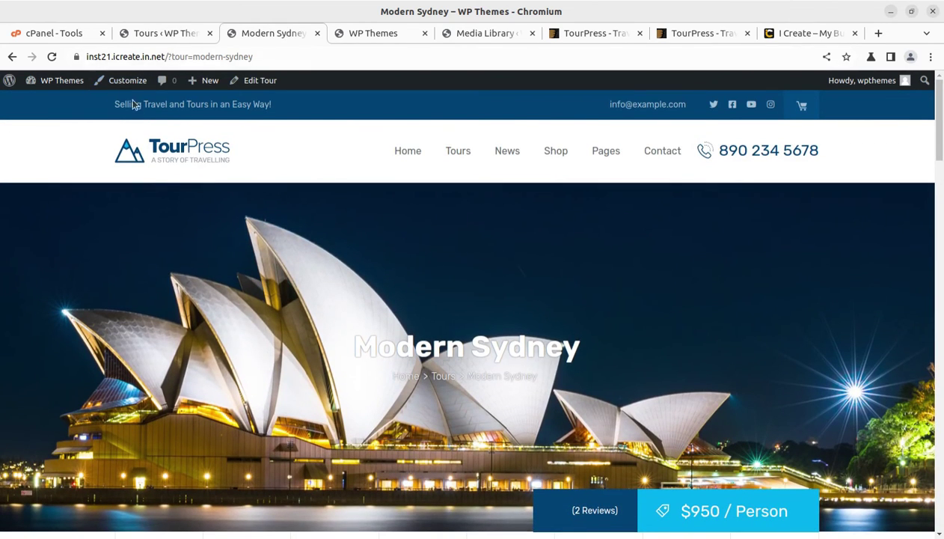
pyautogui.click(138, 158)
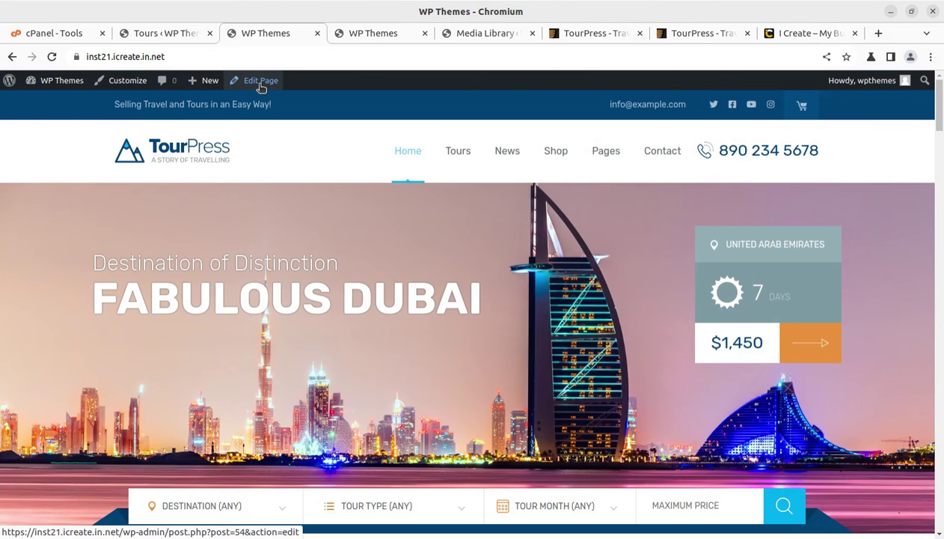
# - Review the Home page's banner configuration in the block editor, leaving Banner Title empty
pyautogui.click(260, 80)
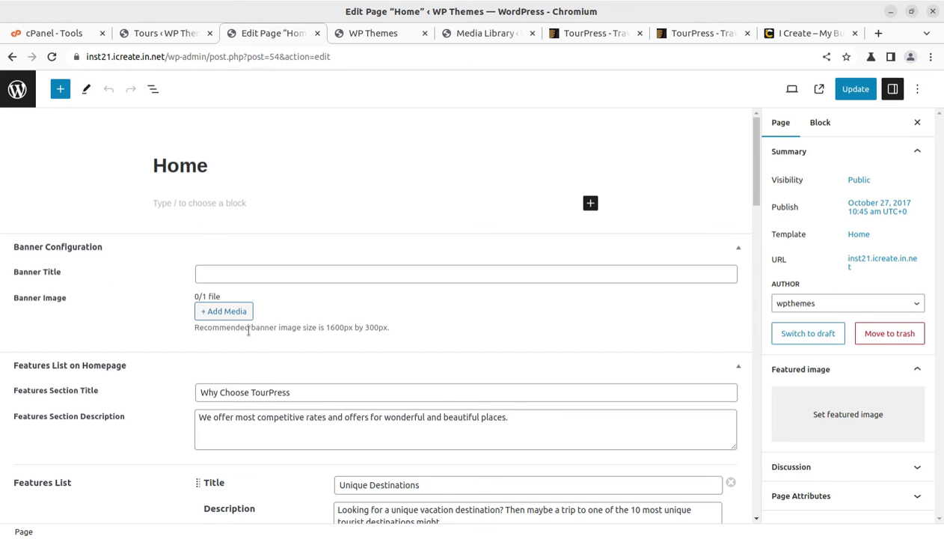
pyautogui.scroll(-4, 247, 327)
pyautogui.scroll(-6, 252, 328)
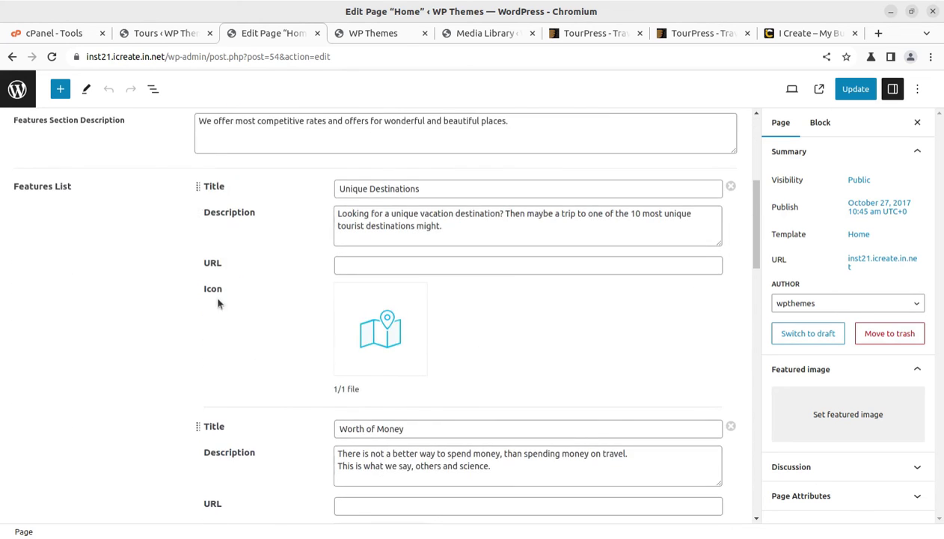
pyautogui.scroll(-15, 379, 316)
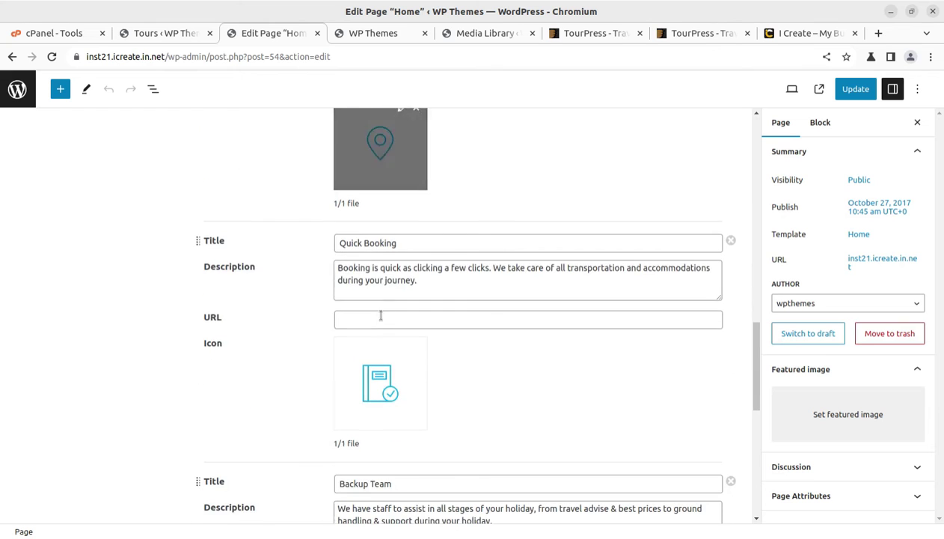
pyautogui.scroll(-5, 390, 336)
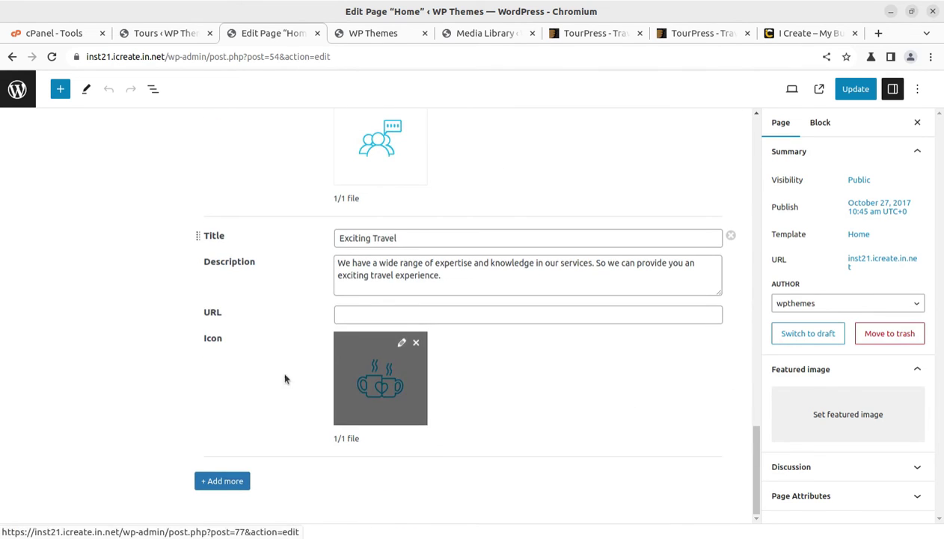
pyautogui.scroll(20, 242, 394)
pyautogui.scroll(8, 253, 417)
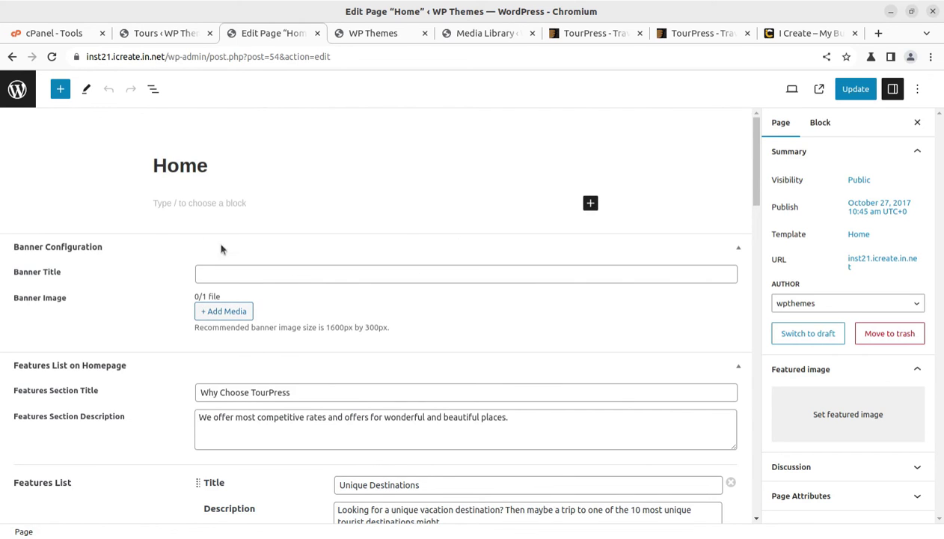
pyautogui.scroll(-4, 517, 270)
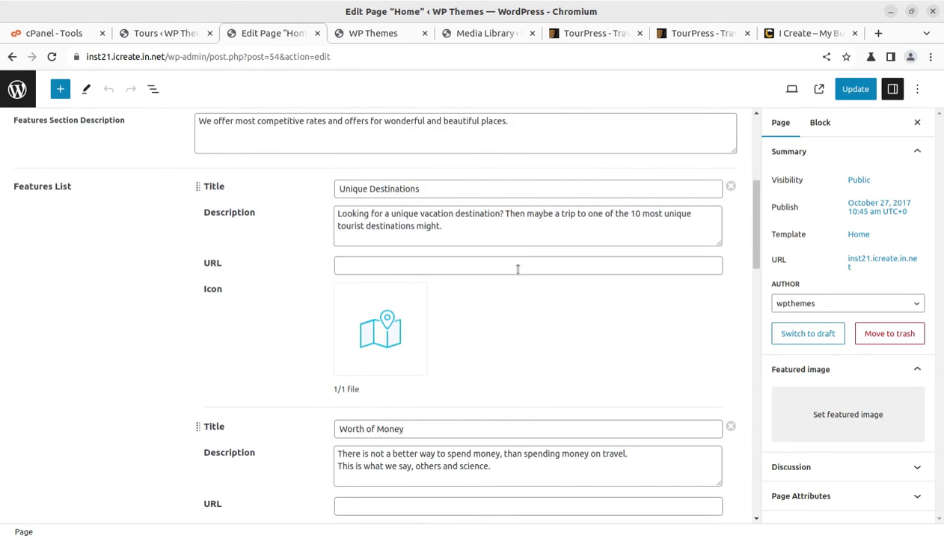
pyautogui.scroll(-2, 517, 269)
pyautogui.scroll(5, 512, 270)
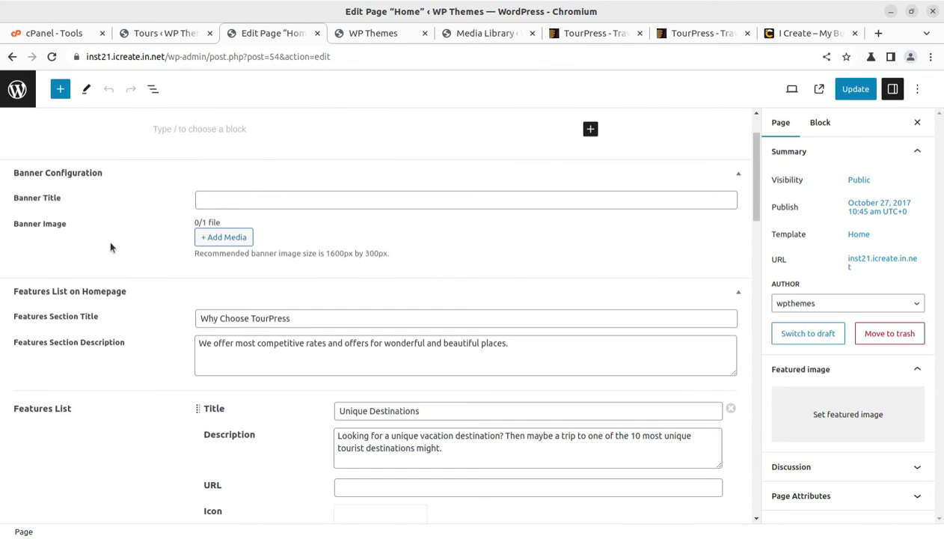
pyautogui.click(49, 202)
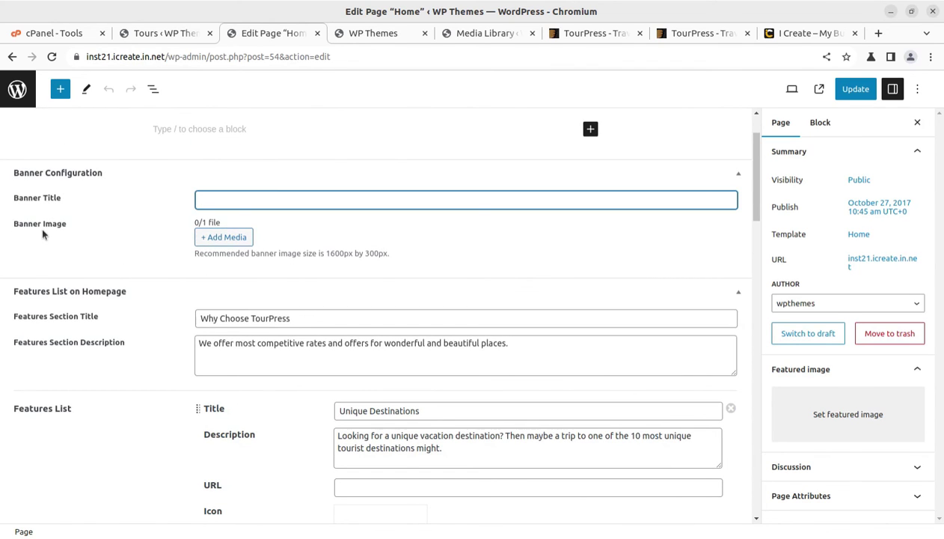
pyautogui.click(42, 233)
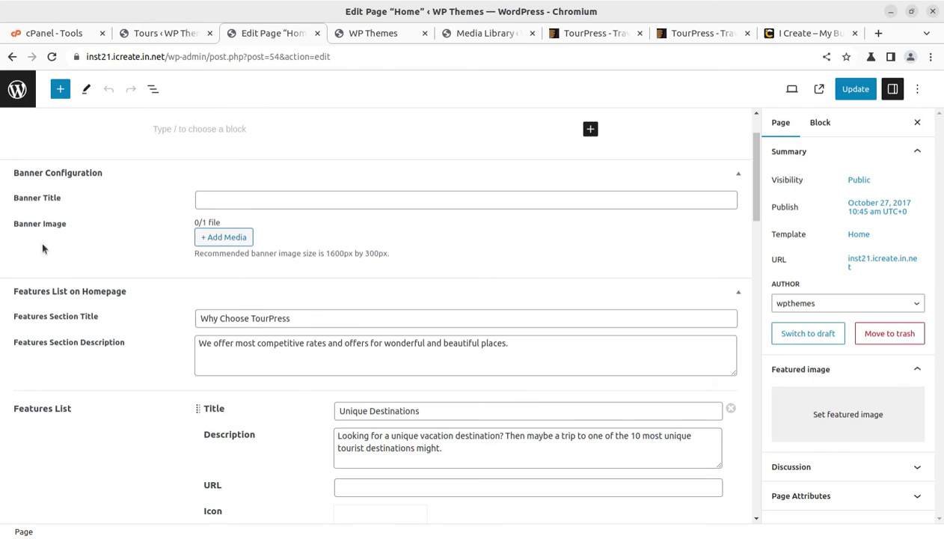
pyautogui.scroll(3, 50, 292)
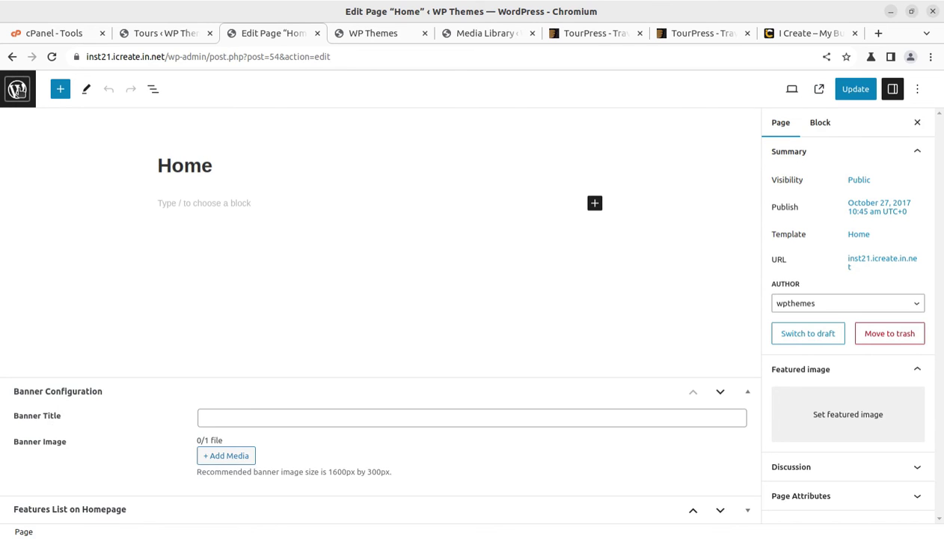
# - Exit the editor to the Dashboard, dismiss the outdated WooCommerce template notice, and return to Tours
pyautogui.click(18, 90)
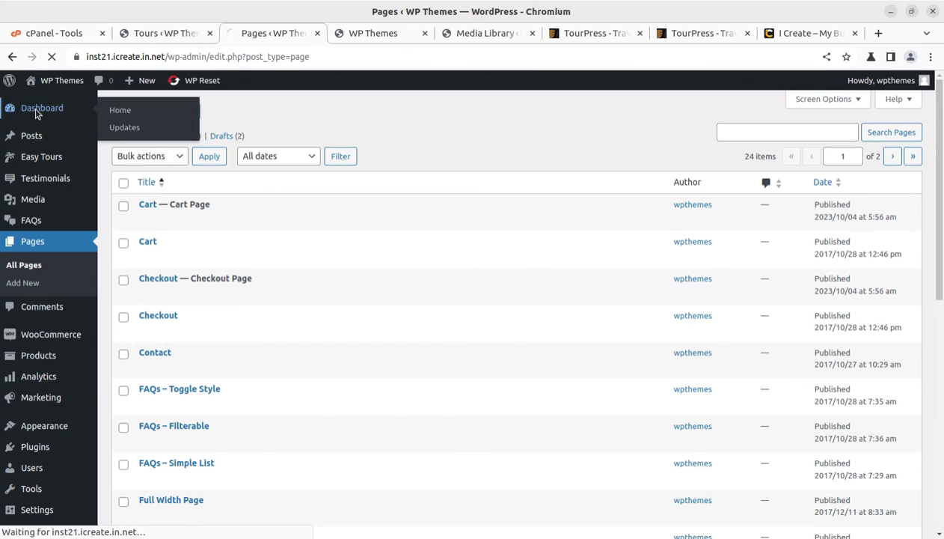
pyautogui.click(36, 112)
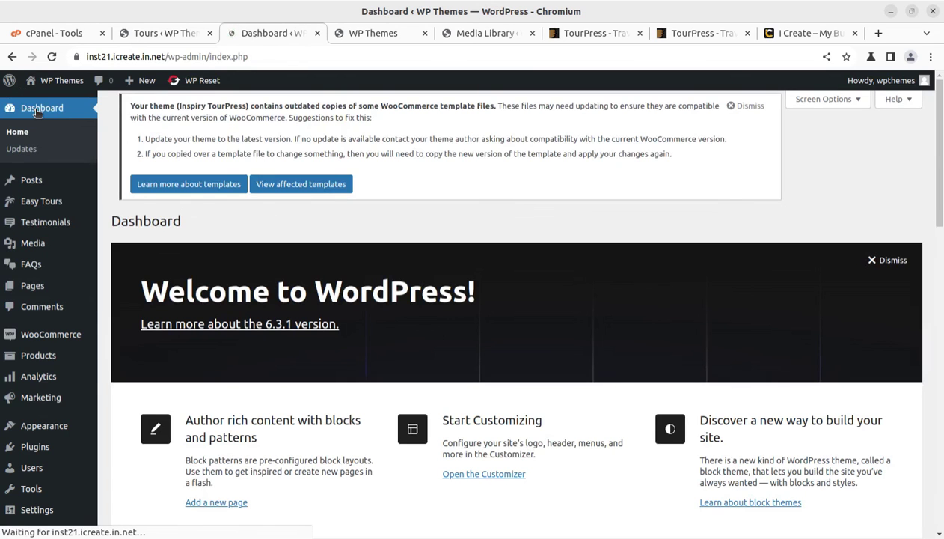
pyautogui.click(868, 142)
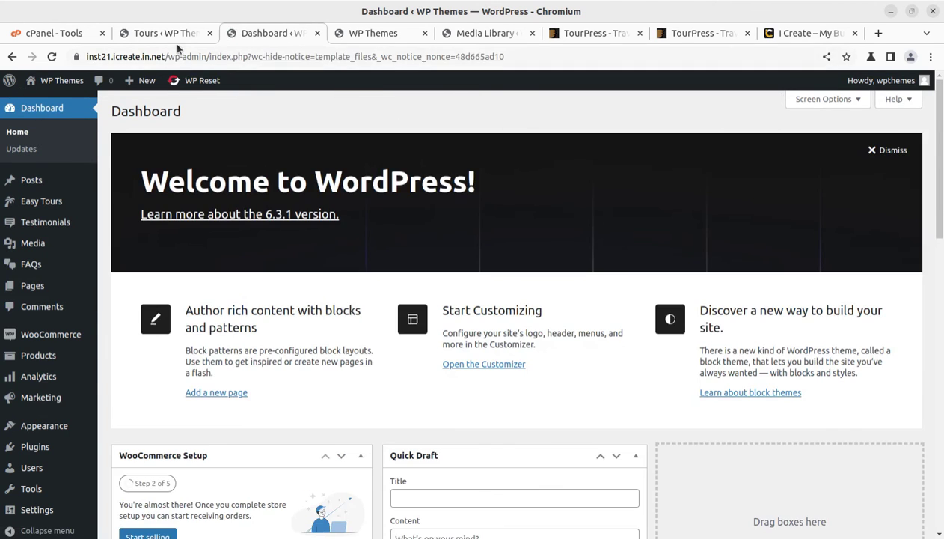
pyautogui.click(171, 36)
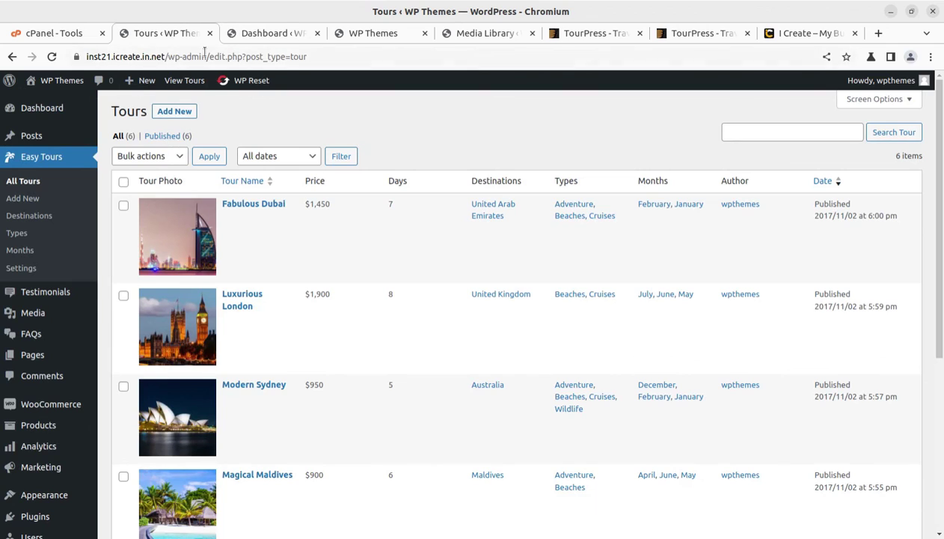
# - On ThemeForest, highlight the TourPress Travel Booking WordPress Theme title and its $39 price
pyautogui.click(582, 37)
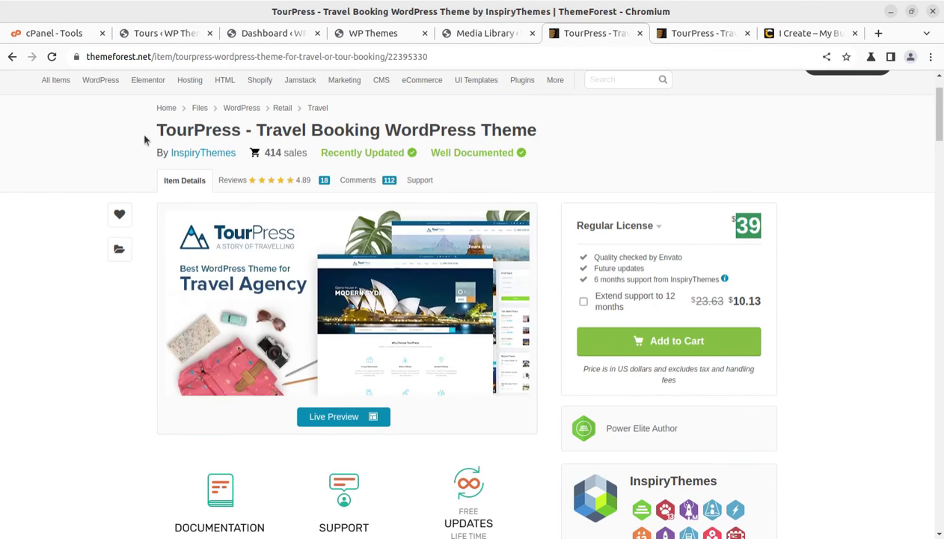
pyautogui.moveTo(144, 133); pyautogui.dragTo(474, 133)
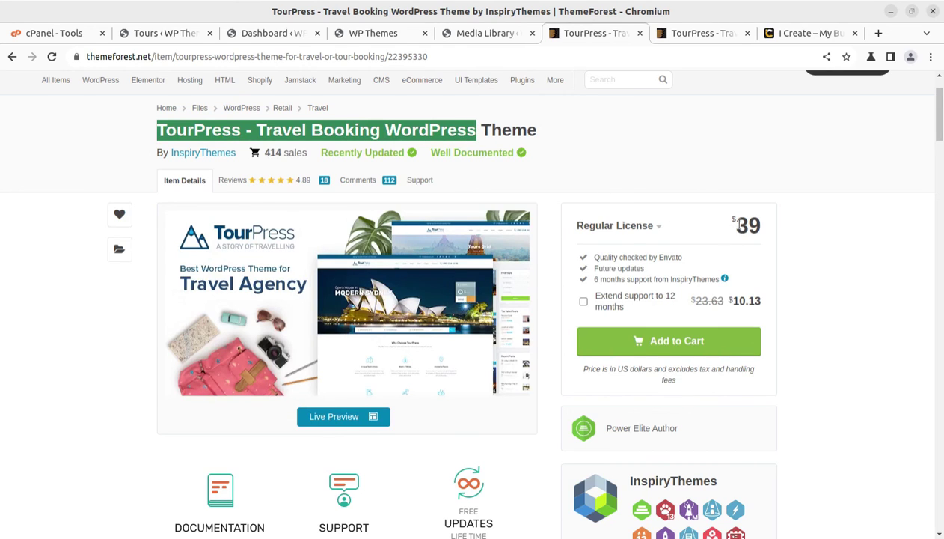
pyautogui.moveTo(738, 223); pyautogui.dragTo(763, 230)
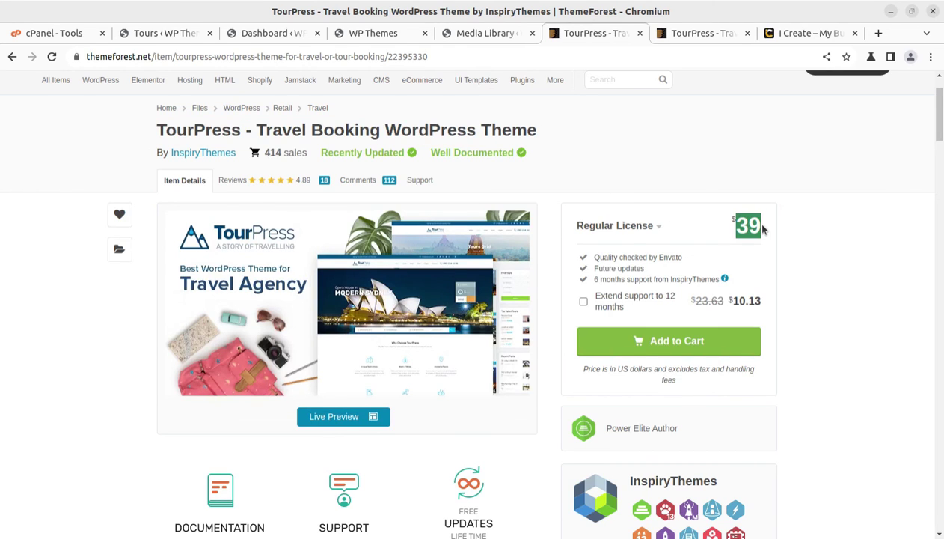
# - Glance at the WordPress Dashboard, revisit the ThemeForest listing, then move to the i-Create website
pyautogui.click(255, 34)
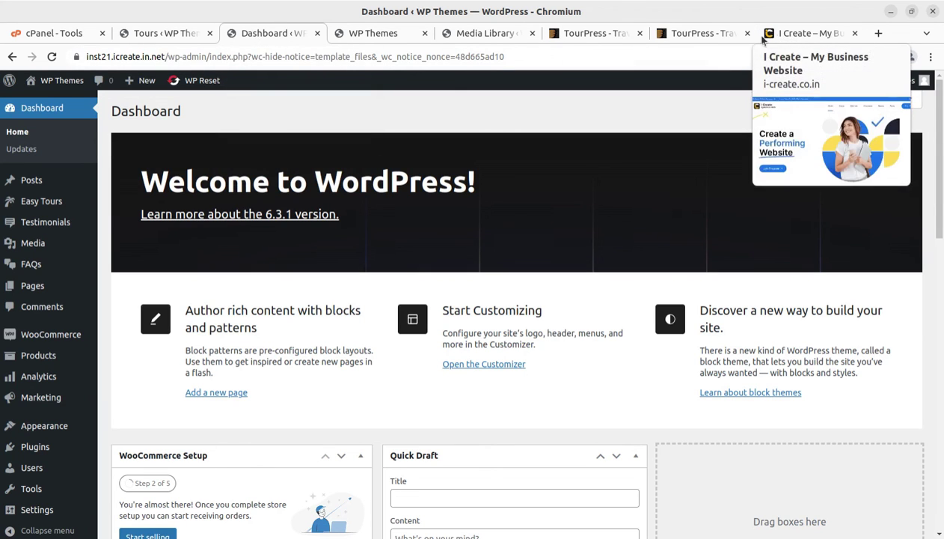
pyautogui.click(558, 38)
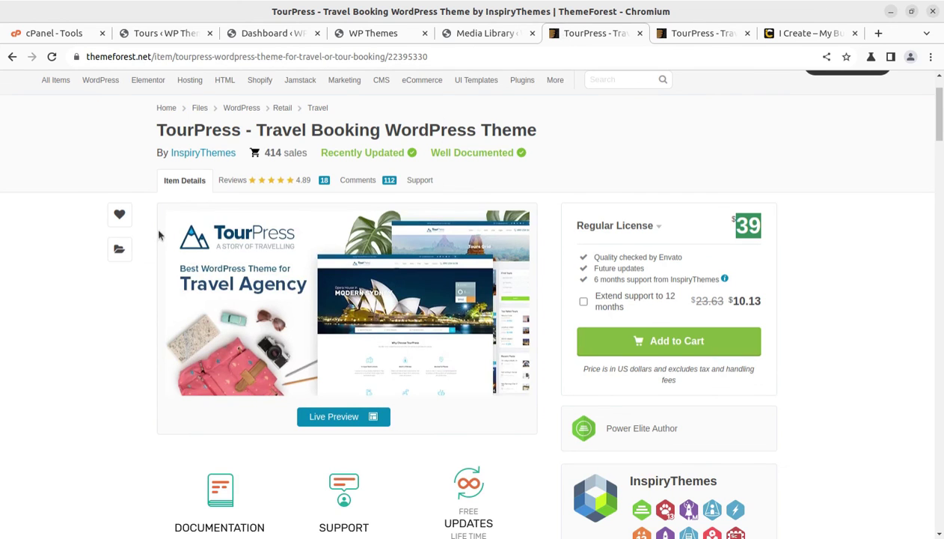
pyautogui.scroll(2, 159, 234)
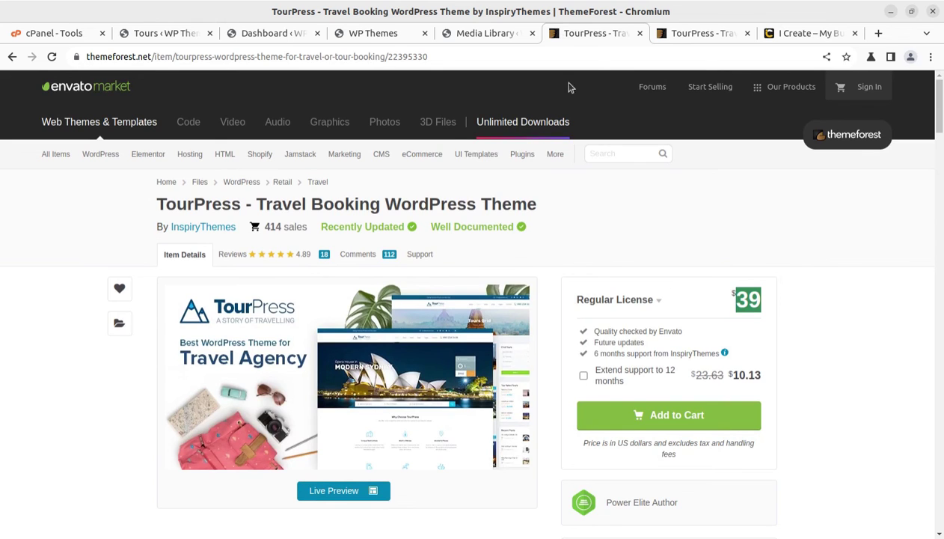
pyautogui.click(814, 33)
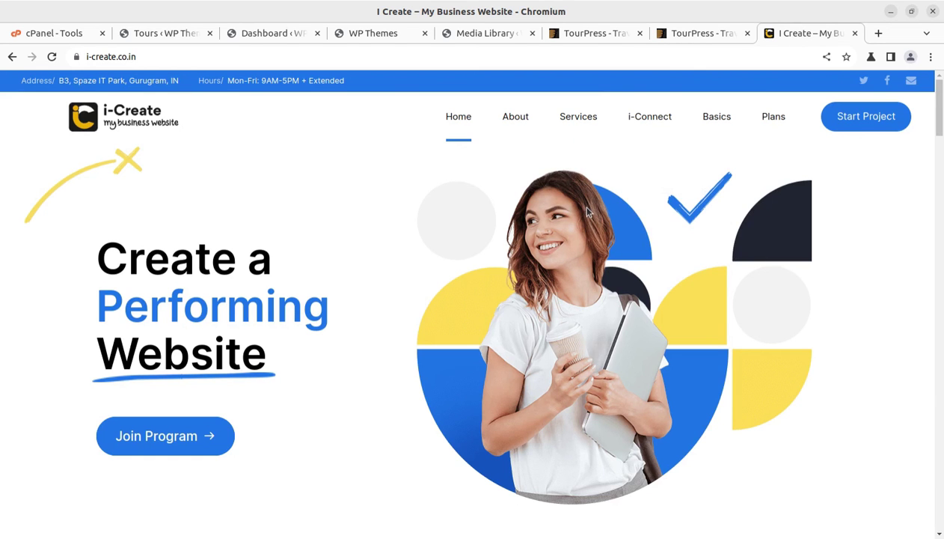
# - Scroll through the i-Create features section, then go back via ThemeForest to the WordPress tours list
pyautogui.scroll(-5, 328, 241)
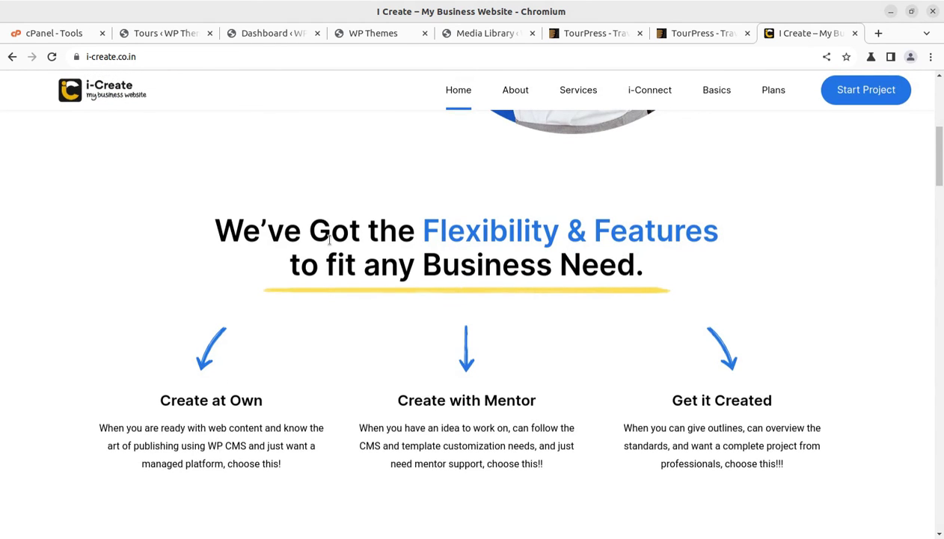
pyautogui.click(578, 36)
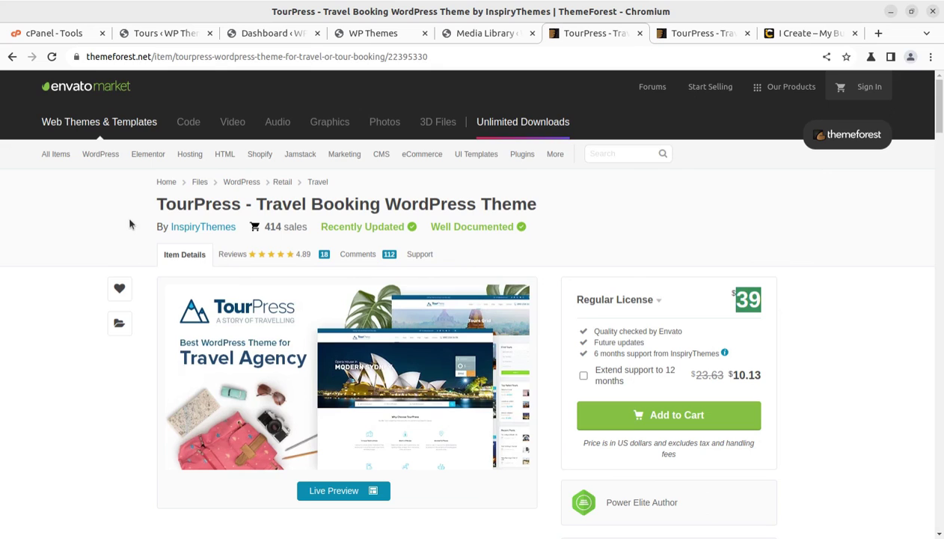
pyautogui.click(172, 33)
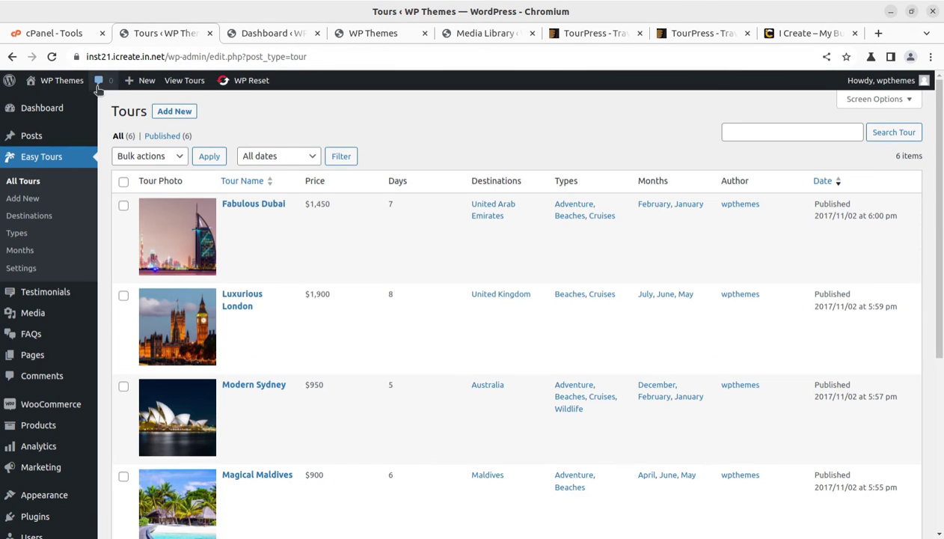
# - Open the live TourPress home page, showing the Fabulous Dubai slide, in a new tab
pyautogui.moveTo(63, 80)
pyautogui.middleClick(44, 103)
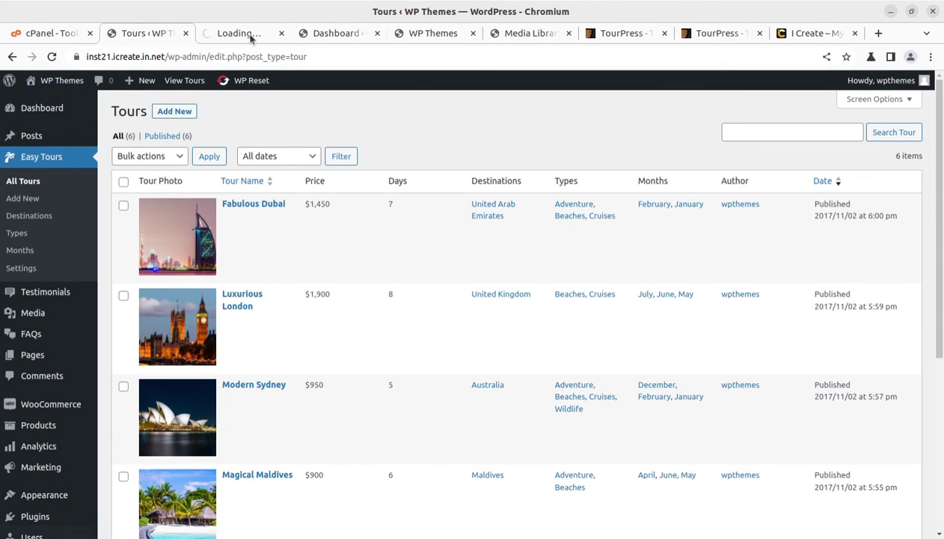
pyautogui.click(221, 36)
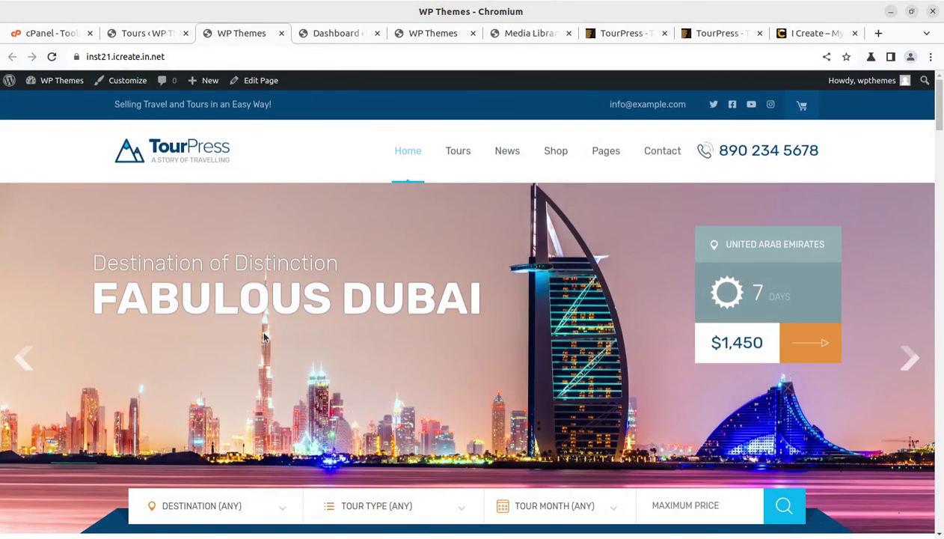